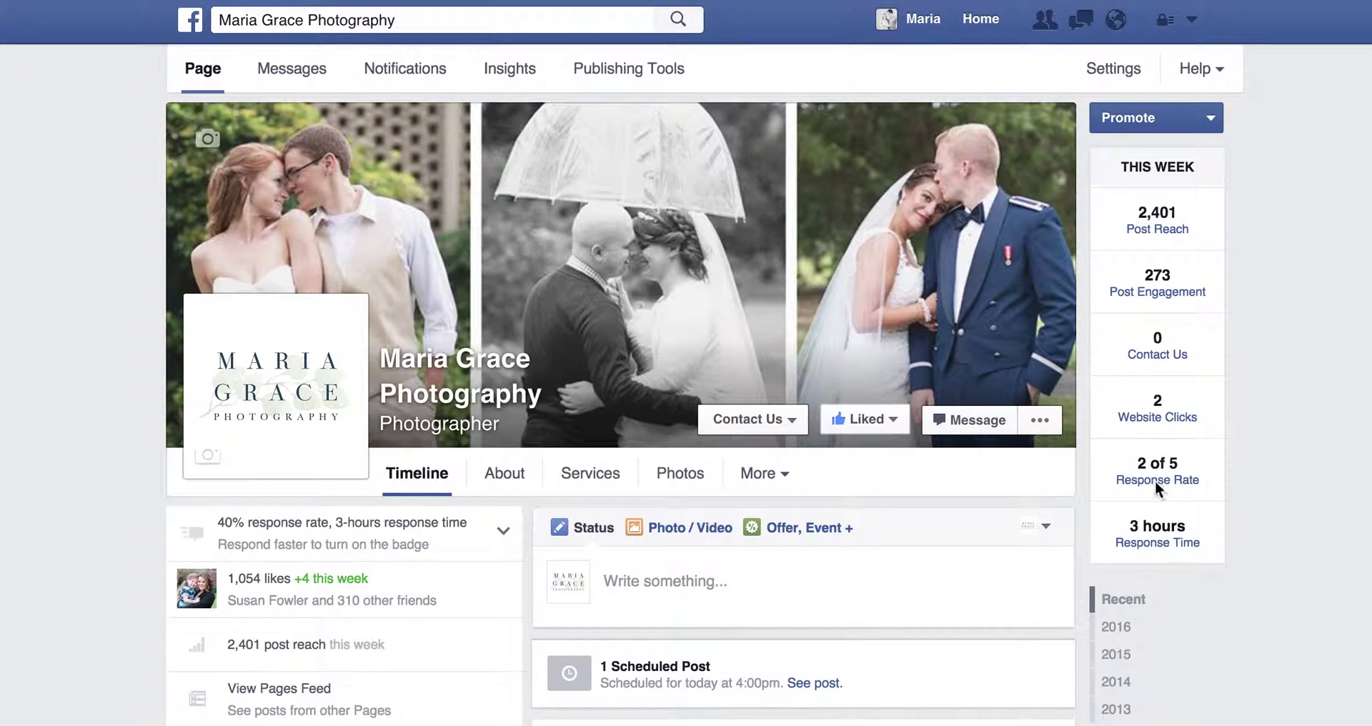
- Scroll the Page timeline down to the February 1 'My New Role at Tidewater & Tulle' post
{"action": "scroll", "coordinate": [1164, 326], "scroll_direction": "down", "scroll_amount": 1}
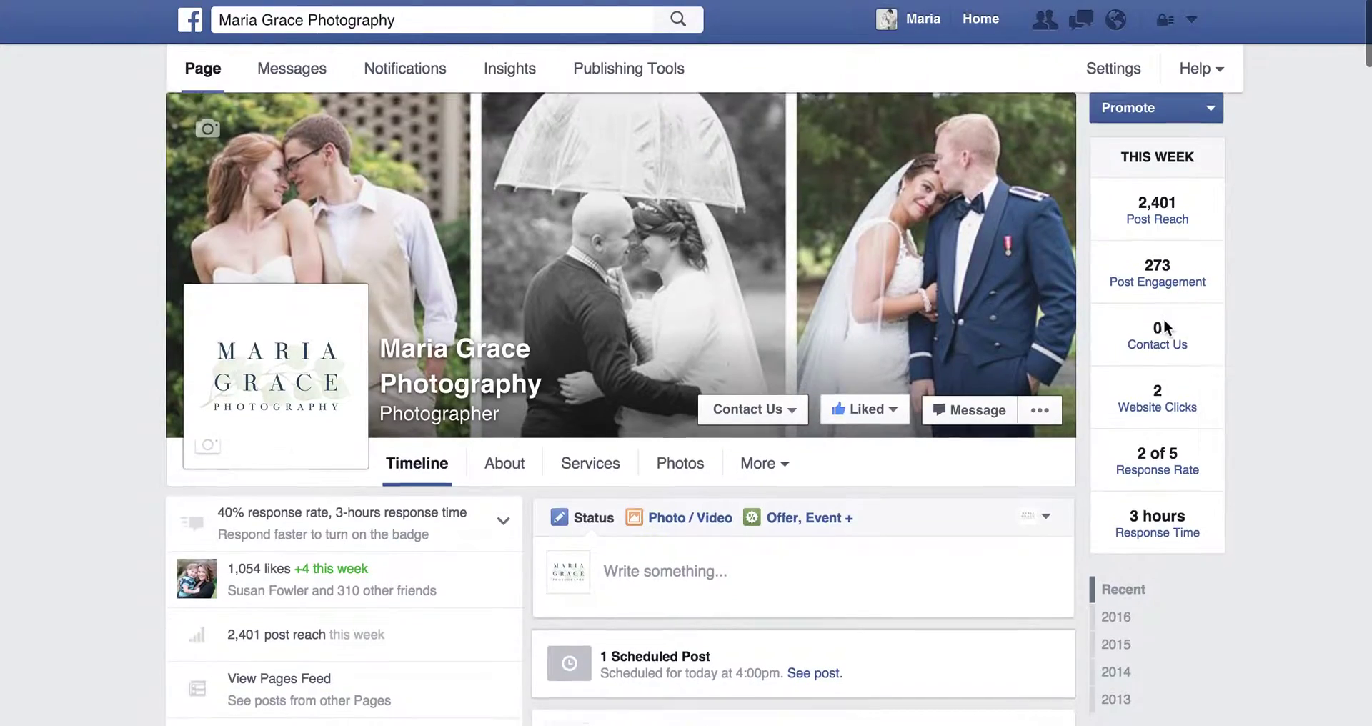
{"action": "scroll", "coordinate": [1164, 319], "scroll_direction": "down", "scroll_amount": 1}
{"action": "scroll", "coordinate": [1126, 361], "scroll_direction": "down", "scroll_amount": 3}
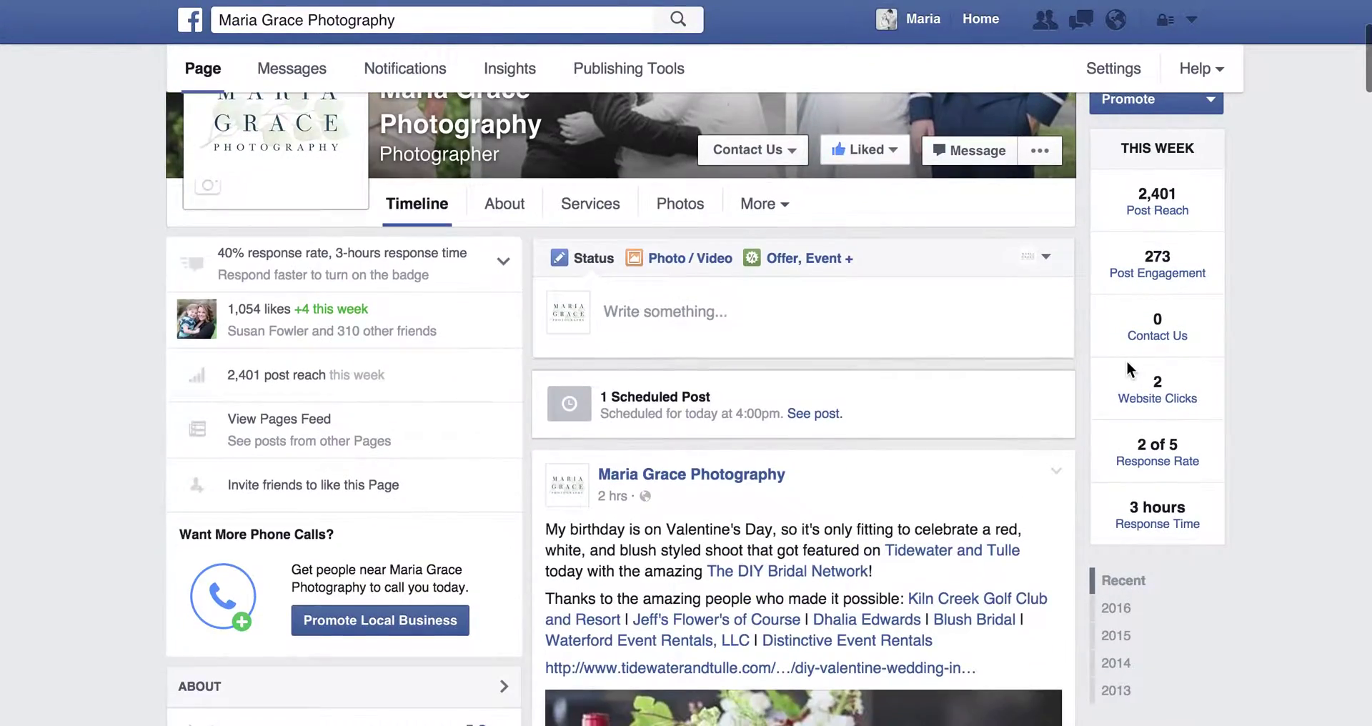
{"action": "scroll", "coordinate": [1127, 361], "scroll_direction": "down", "scroll_amount": 10}
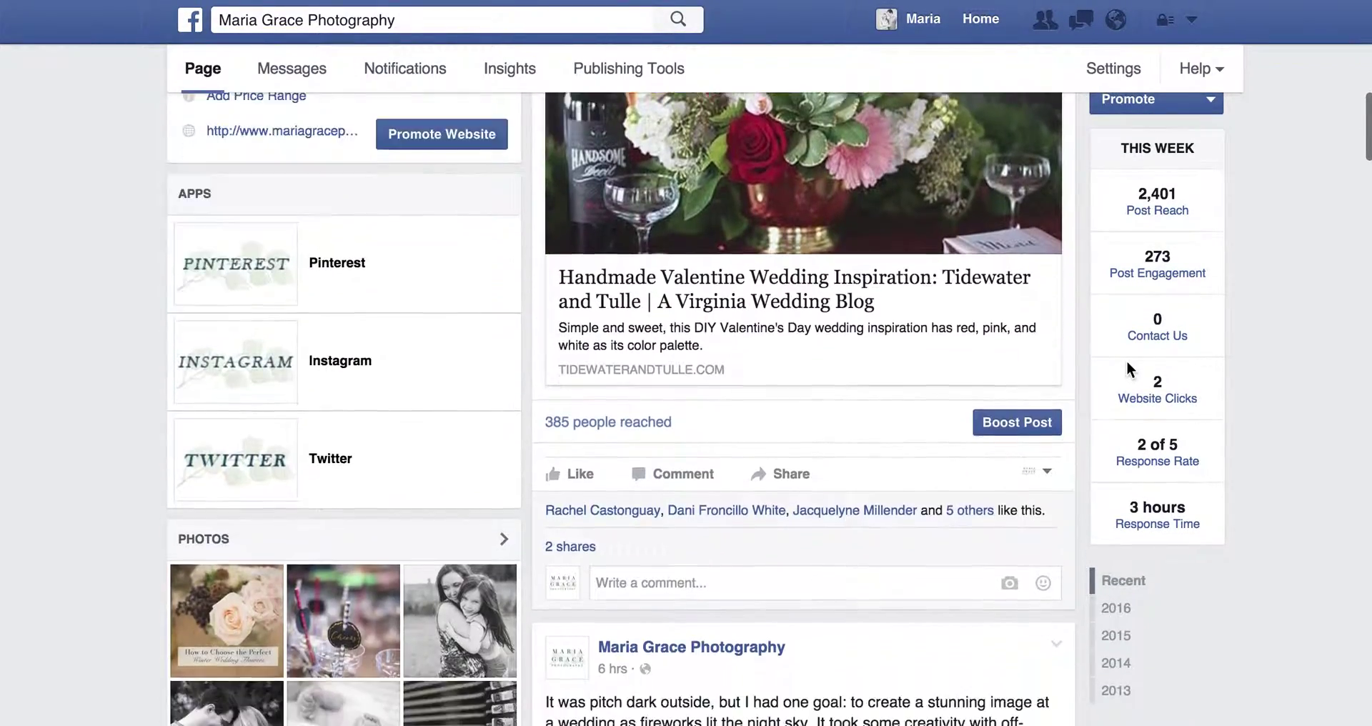
{"action": "scroll", "coordinate": [1126, 360], "scroll_direction": "down", "scroll_amount": 12}
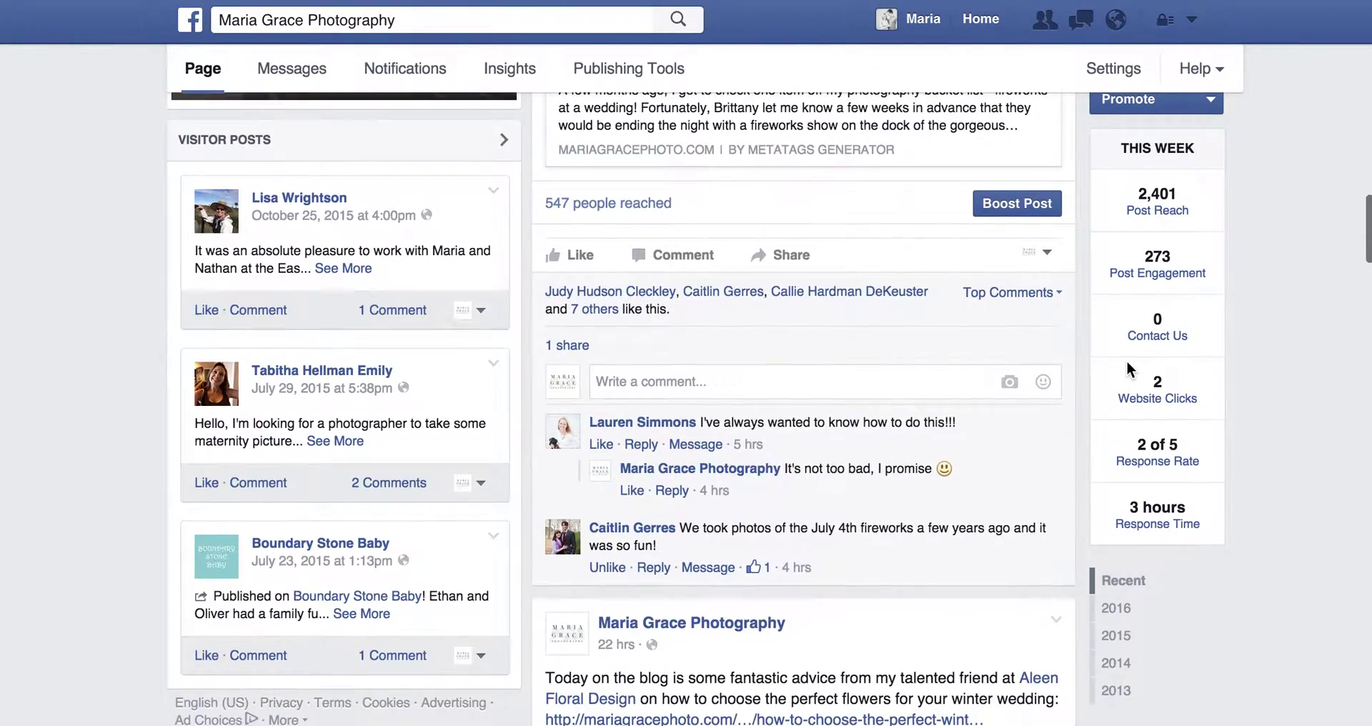
{"action": "scroll", "coordinate": [869, 345], "scroll_direction": "down", "scroll_amount": 14}
{"action": "scroll", "coordinate": [870, 345], "scroll_direction": "down", "scroll_amount": 14}
{"action": "scroll", "coordinate": [870, 345], "scroll_direction": "down", "scroll_amount": 10}
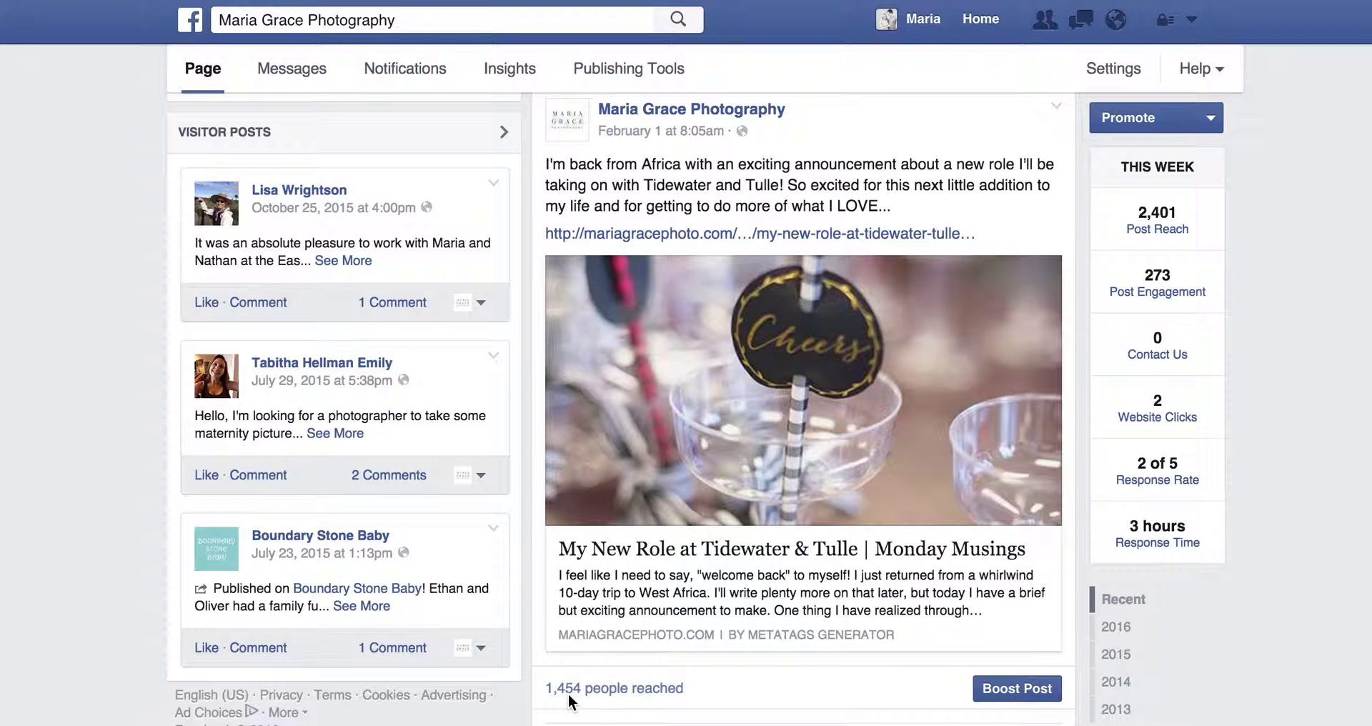
{"action": "left_click", "coordinate": [996, 698]}
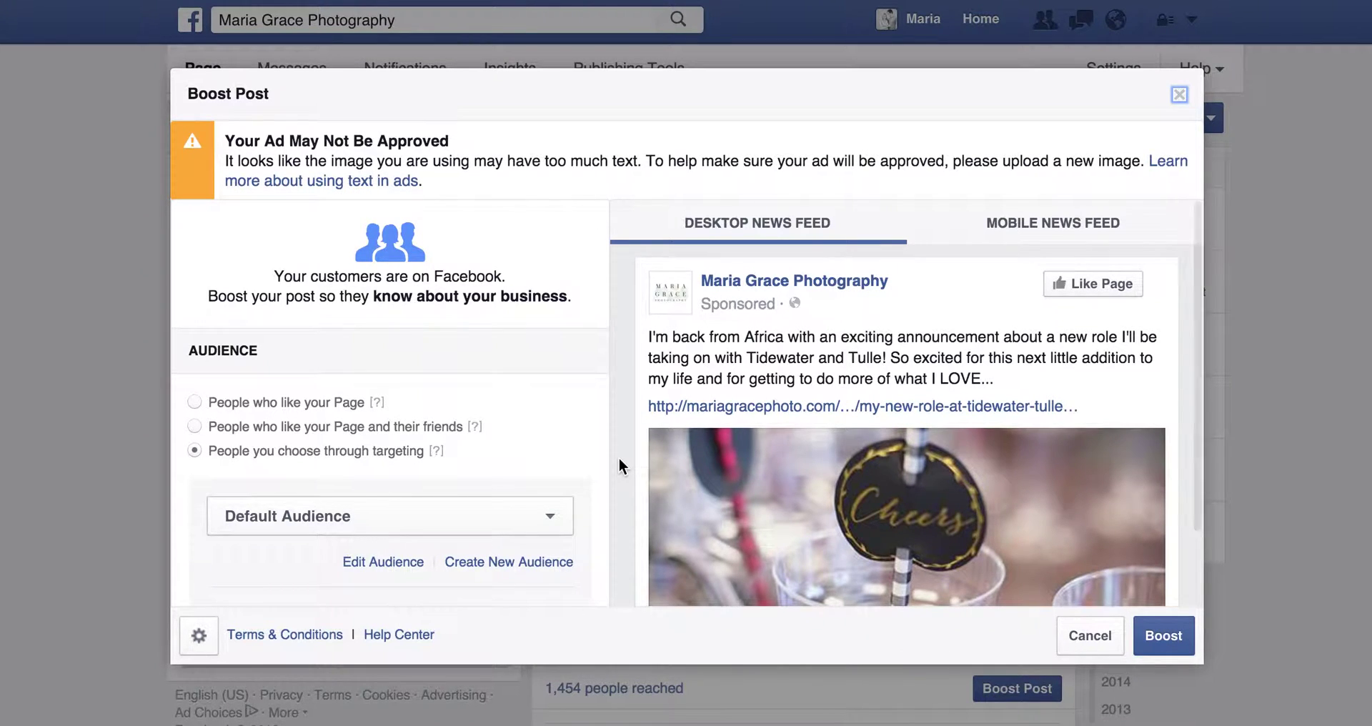
{"action": "scroll", "coordinate": [500, 393], "scroll_direction": "down", "scroll_amount": 3}
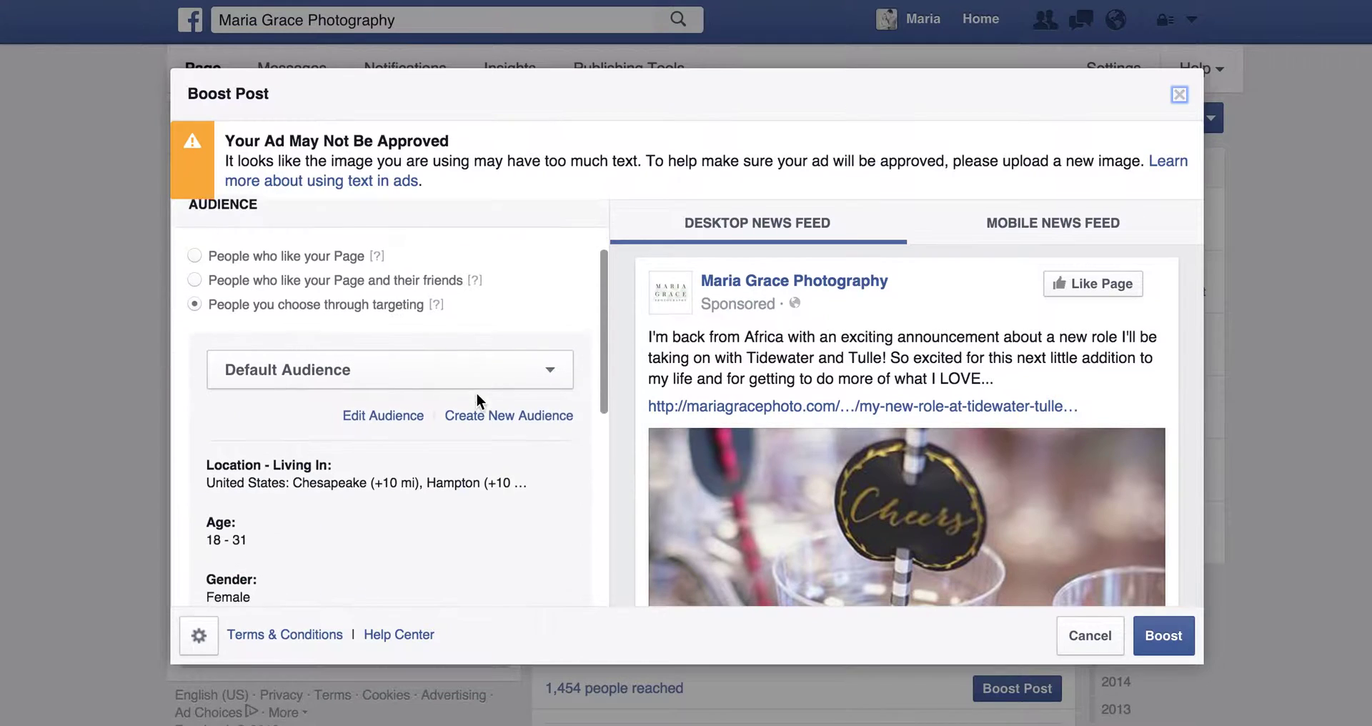
{"action": "left_click", "coordinate": [379, 403]}
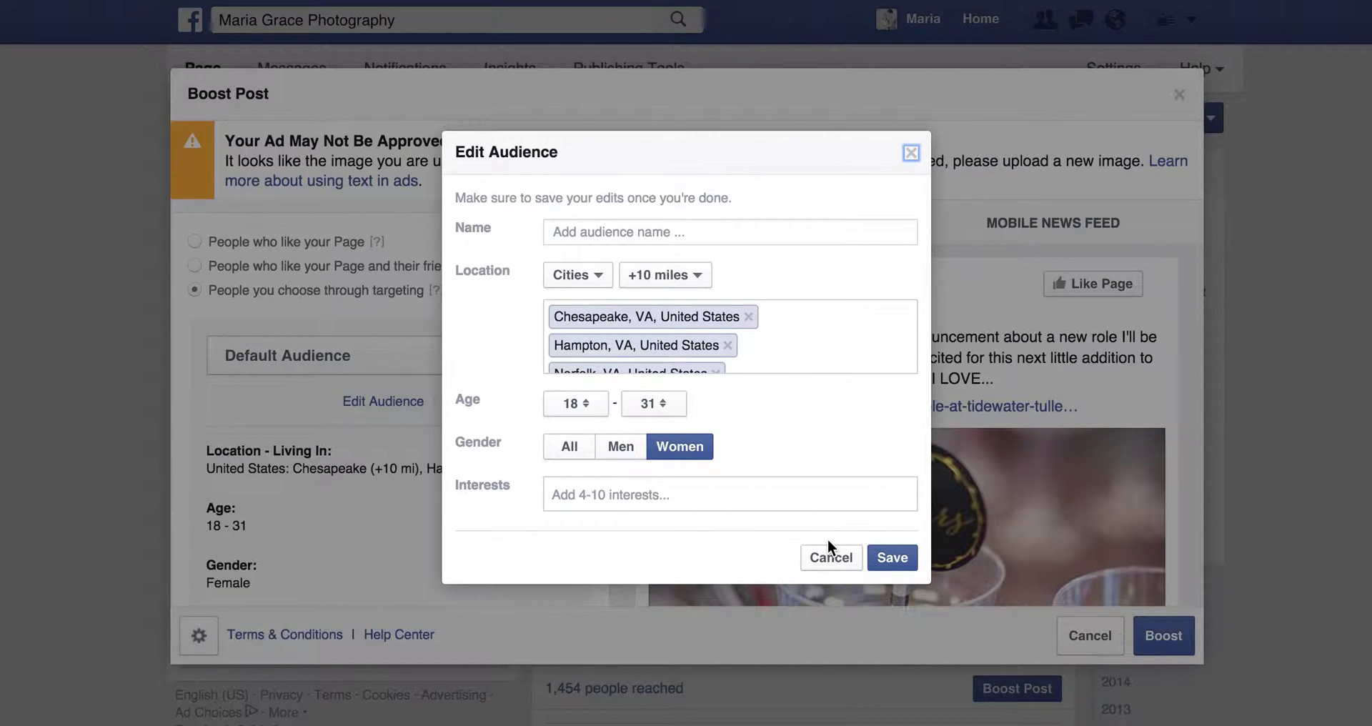
{"action": "left_click", "coordinate": [830, 557]}
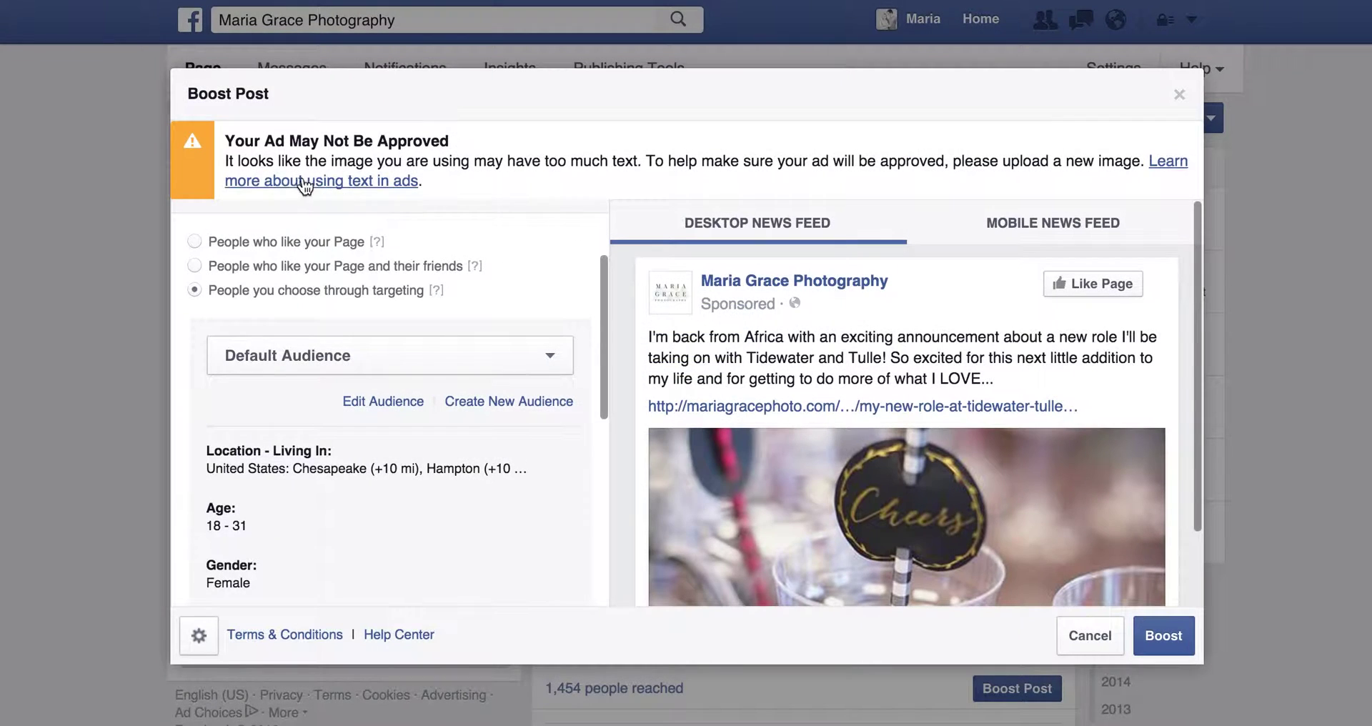
{"action": "left_click", "coordinate": [270, 243]}
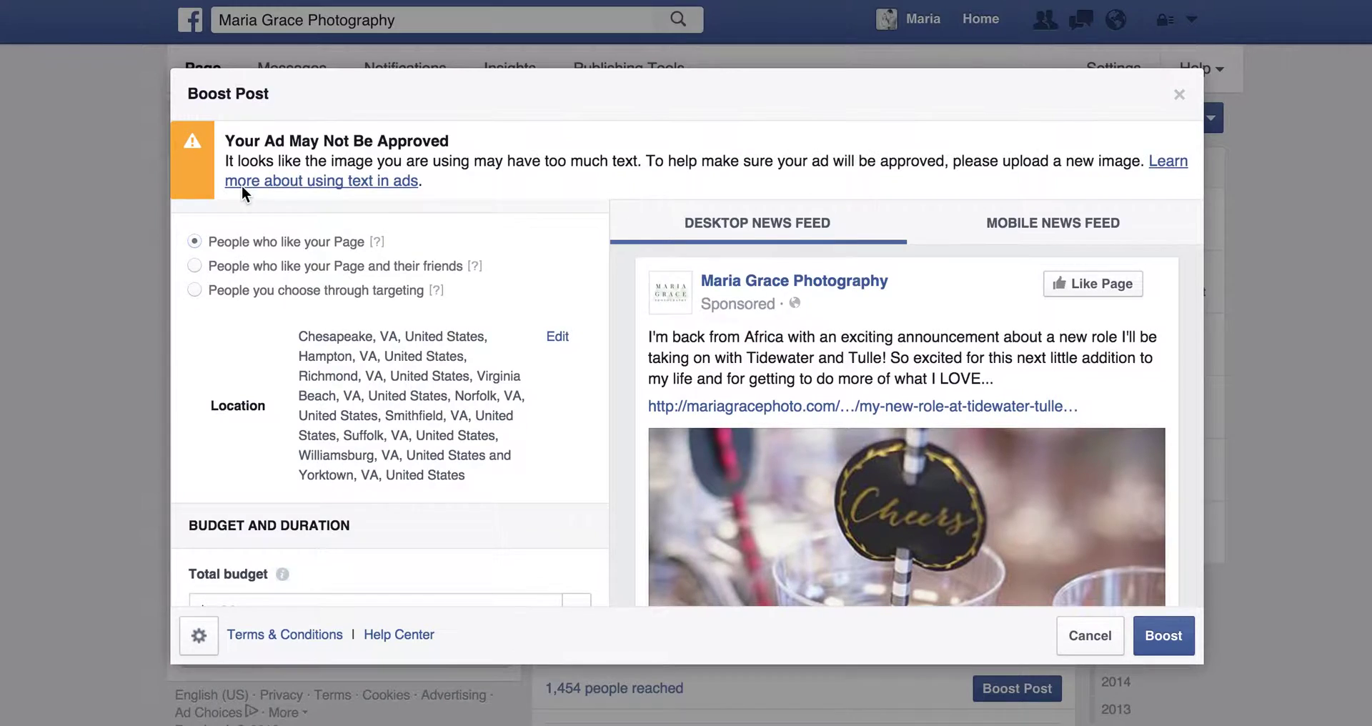
{"action": "left_click", "coordinate": [242, 183]}
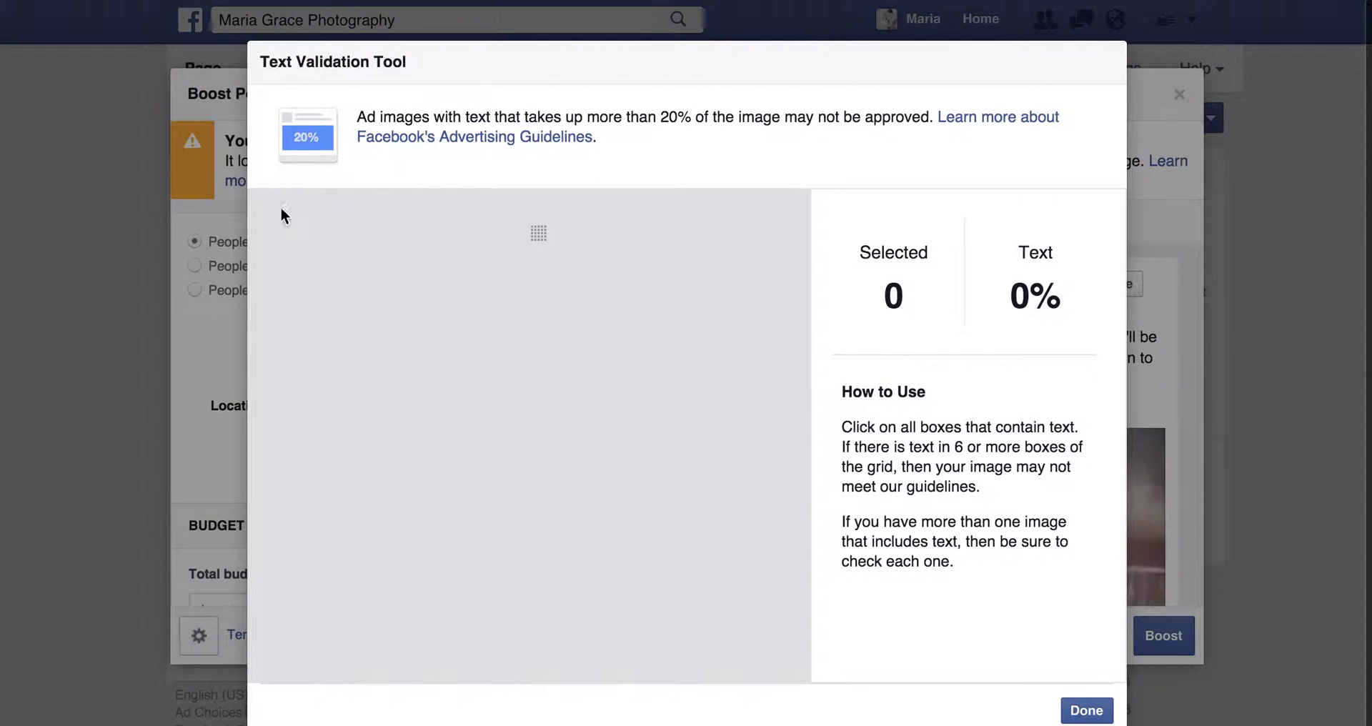
{"action": "left_click", "coordinate": [1086, 710]}
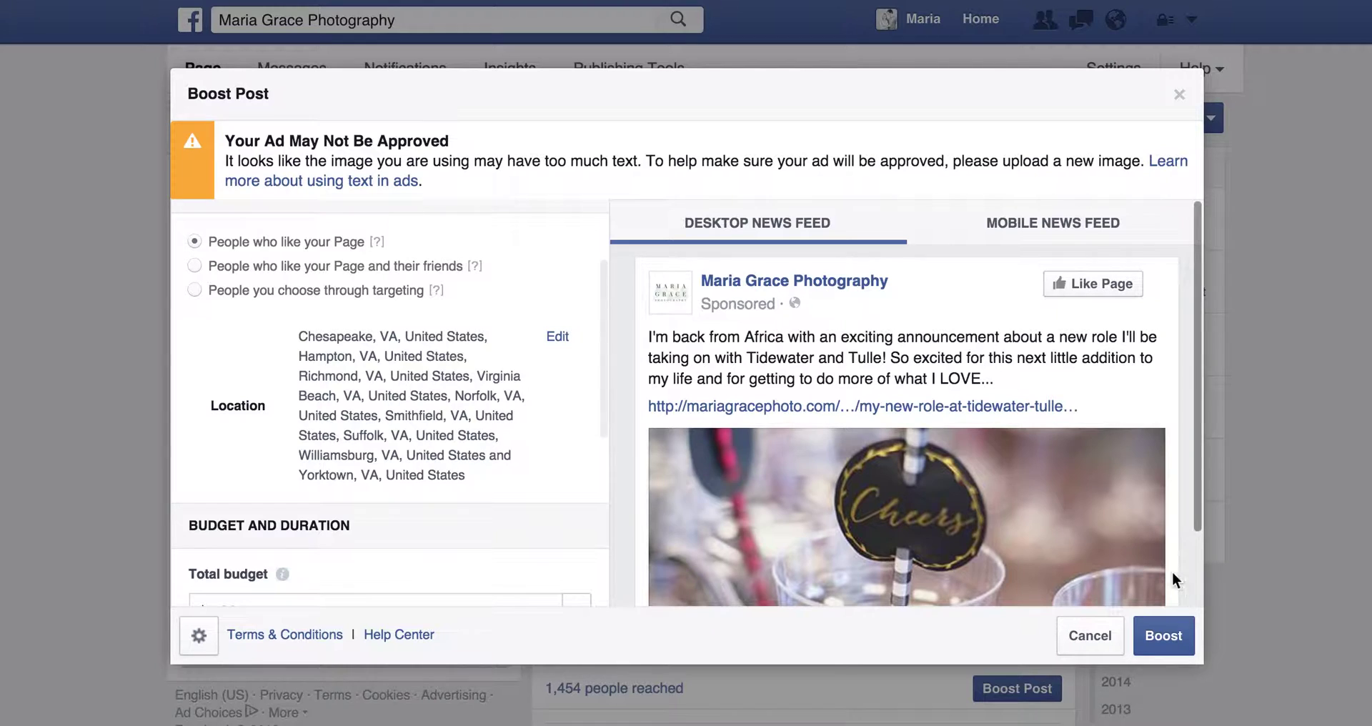
{"action": "left_click", "coordinate": [1088, 635]}
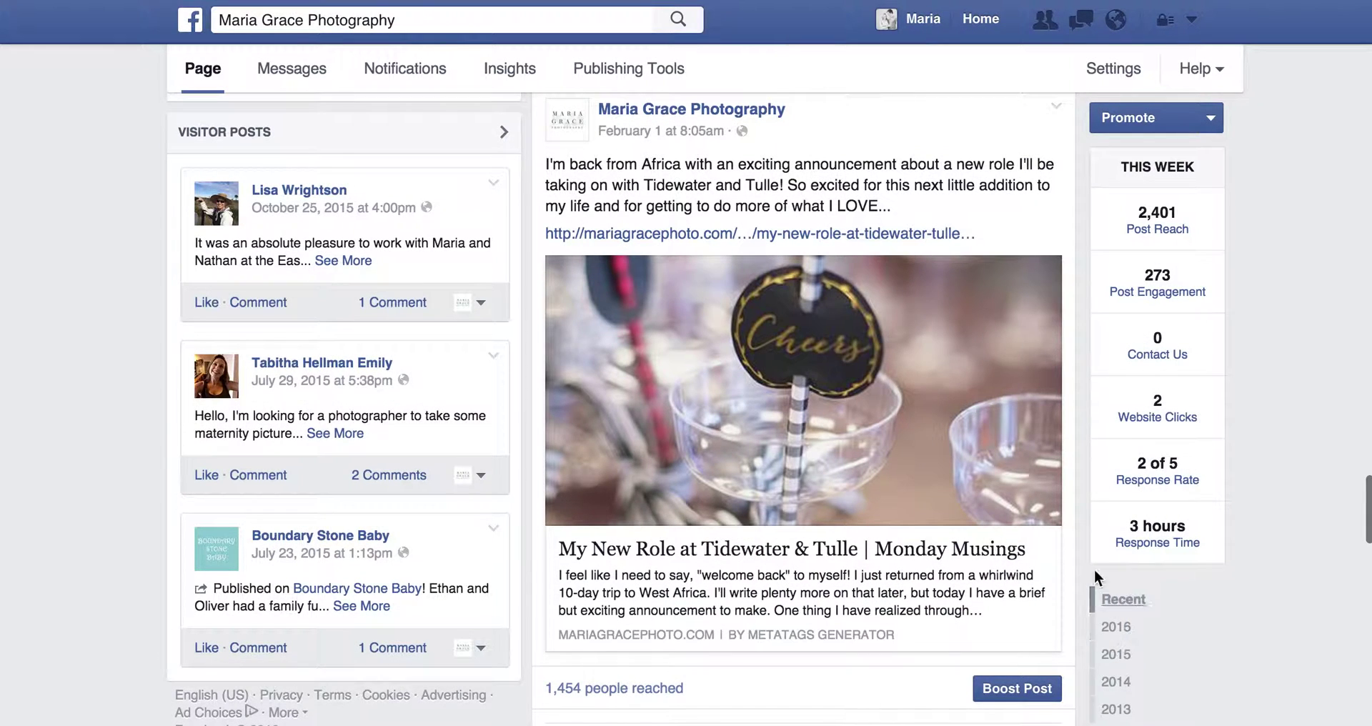
- Start a new ad with Create Ads from the account menu
{"action": "left_click", "coordinate": [1193, 22]}
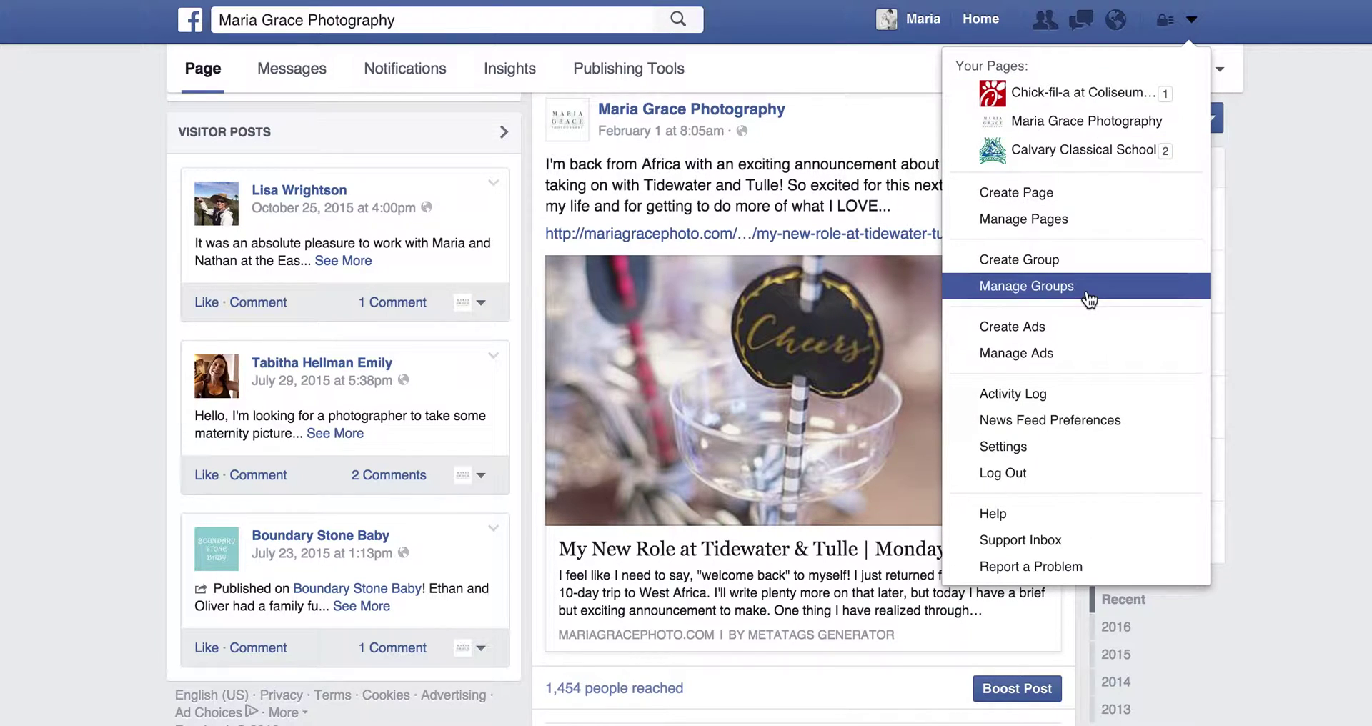
{"action": "left_click", "coordinate": [1054, 336]}
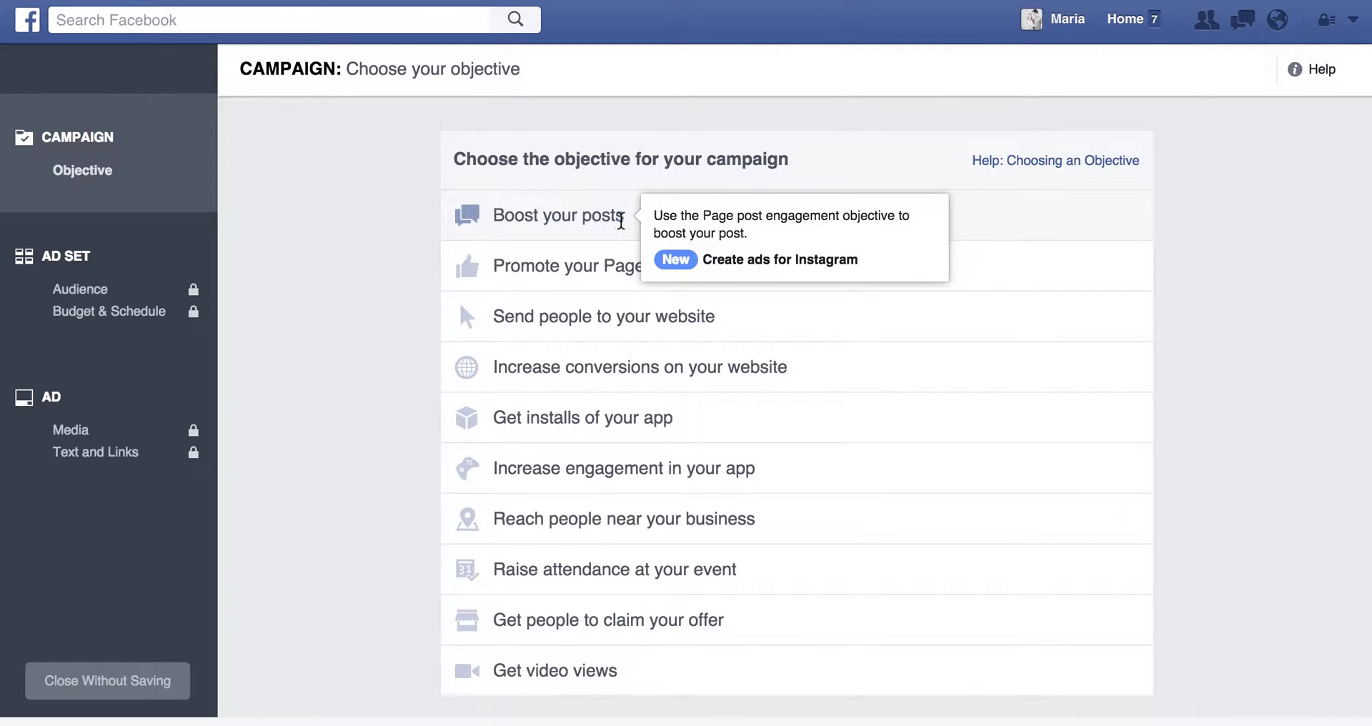
- Pick the Boost your posts objective for the photography Page's 'I'm back from Africa' post
{"action": "left_click", "coordinate": [621, 222]}
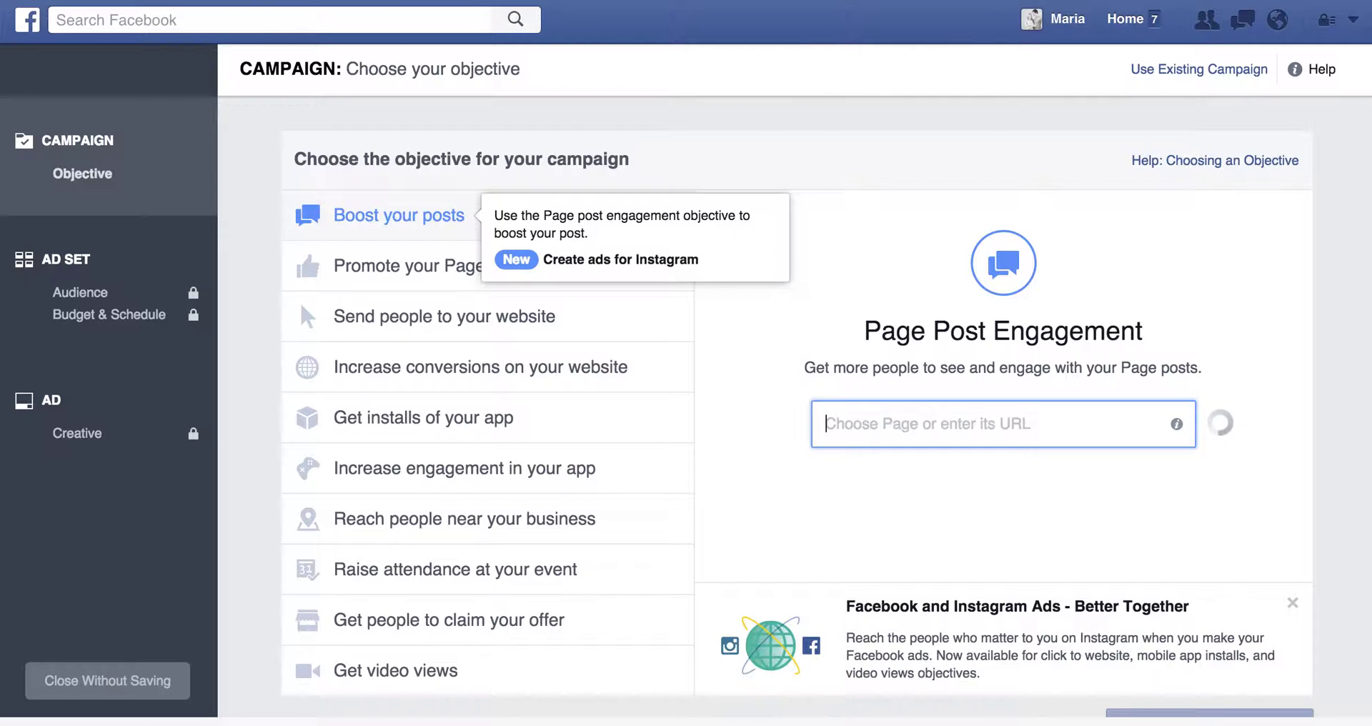
{"action": "type", "text": "maria grace"}
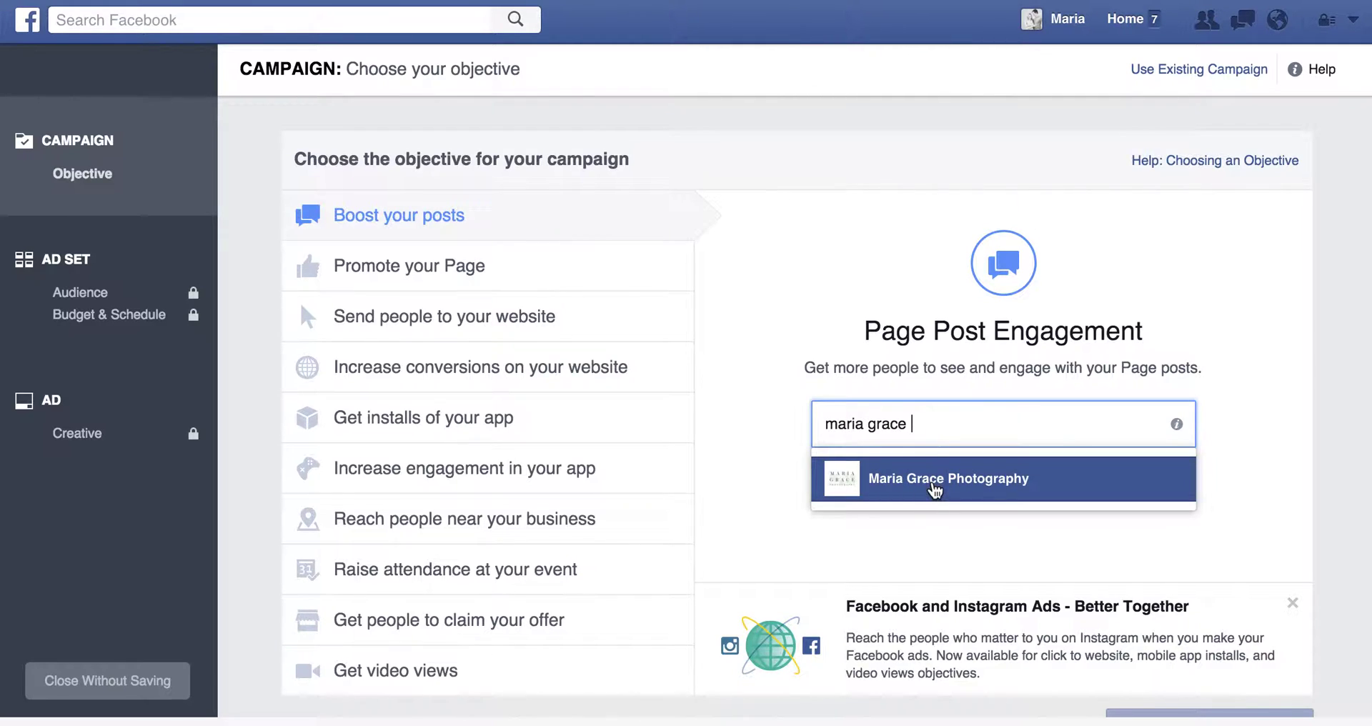
{"action": "left_click", "coordinate": [936, 486]}
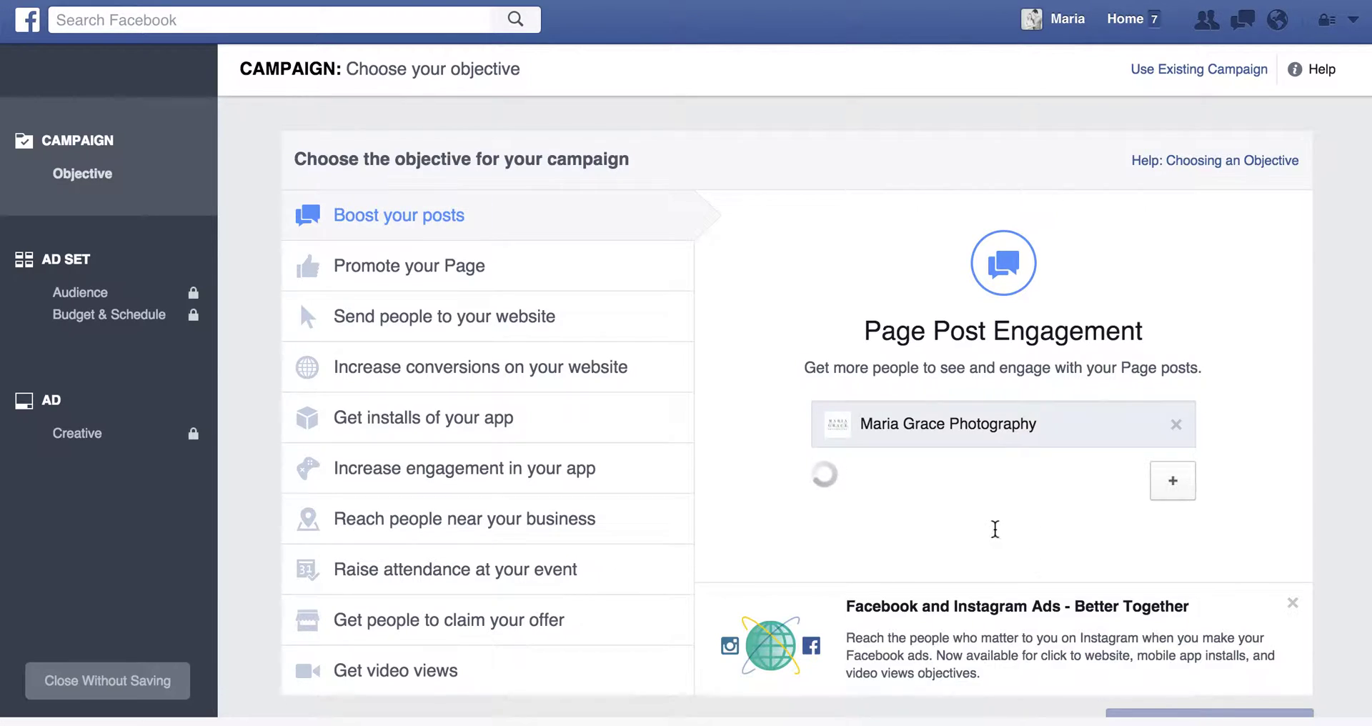
{"action": "left_click", "coordinate": [998, 490]}
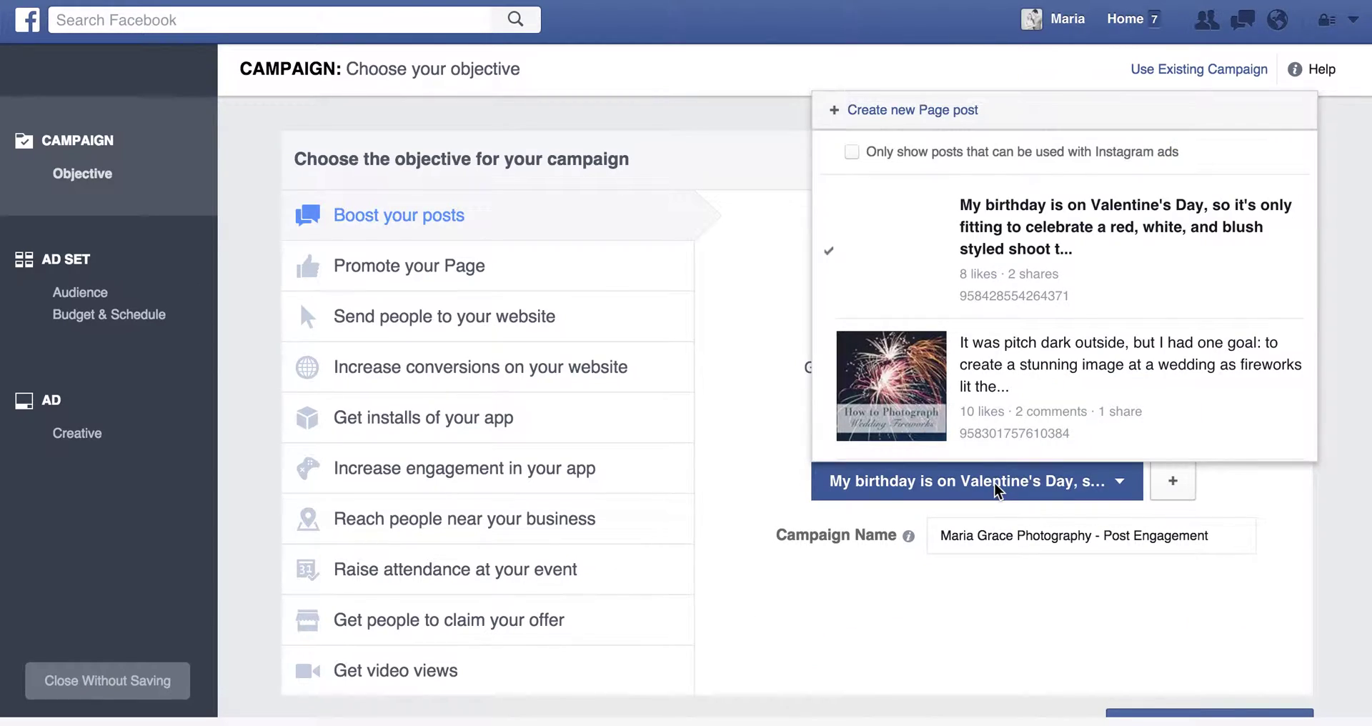
{"action": "scroll", "coordinate": [996, 352], "scroll_direction": "down", "scroll_amount": 10}
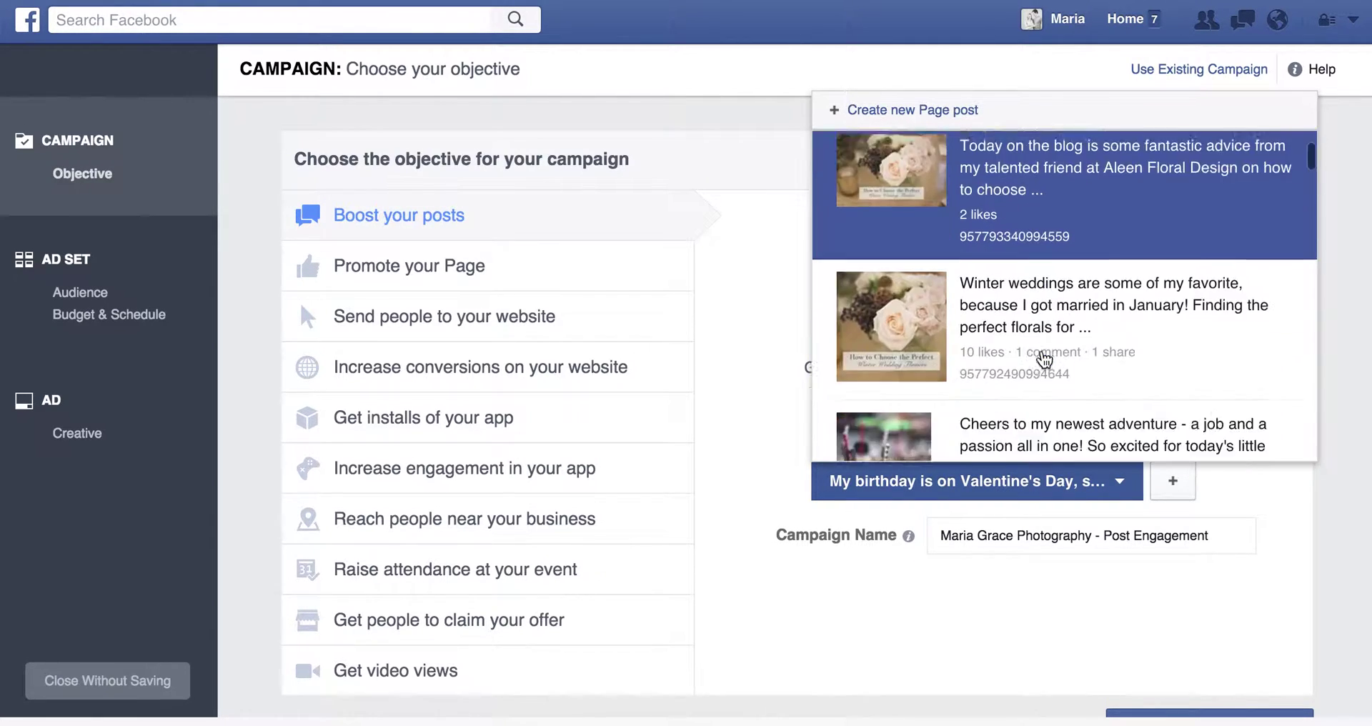
{"action": "scroll", "coordinate": [987, 300], "scroll_direction": "up", "scroll_amount": 2}
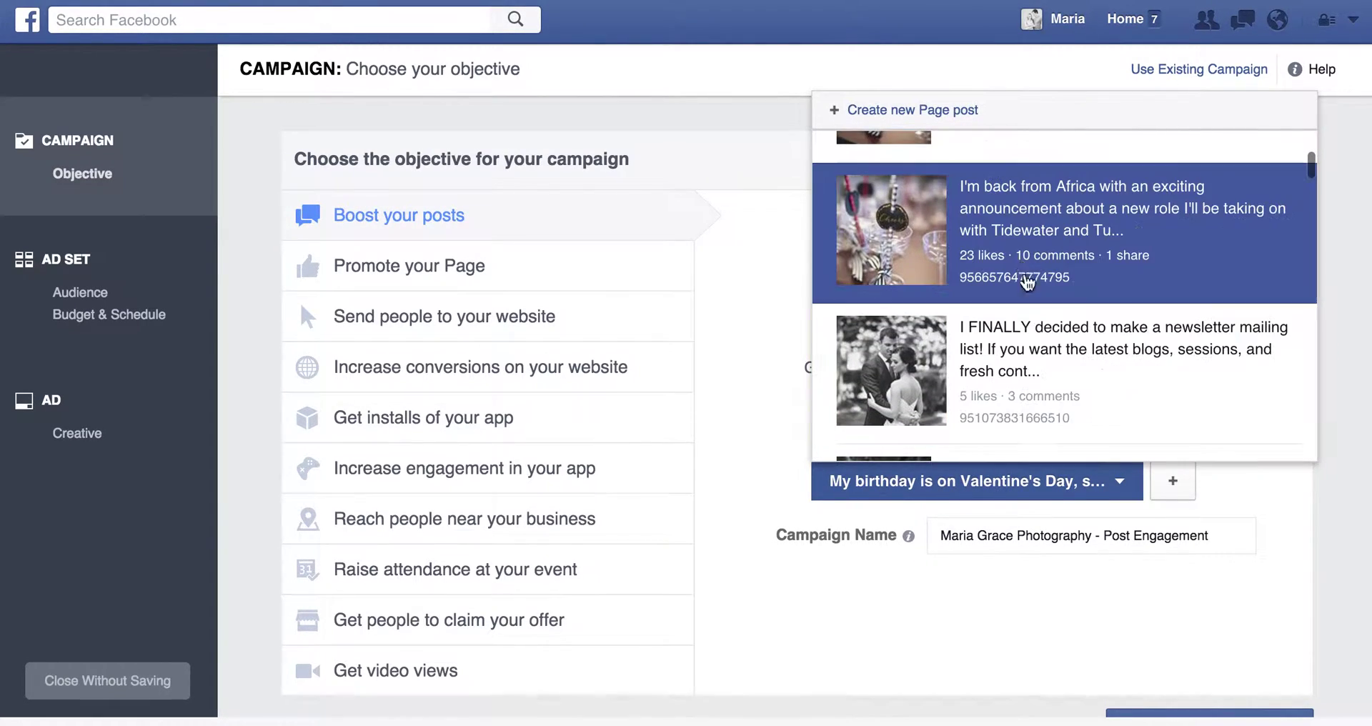
{"action": "left_click", "coordinate": [1018, 264]}
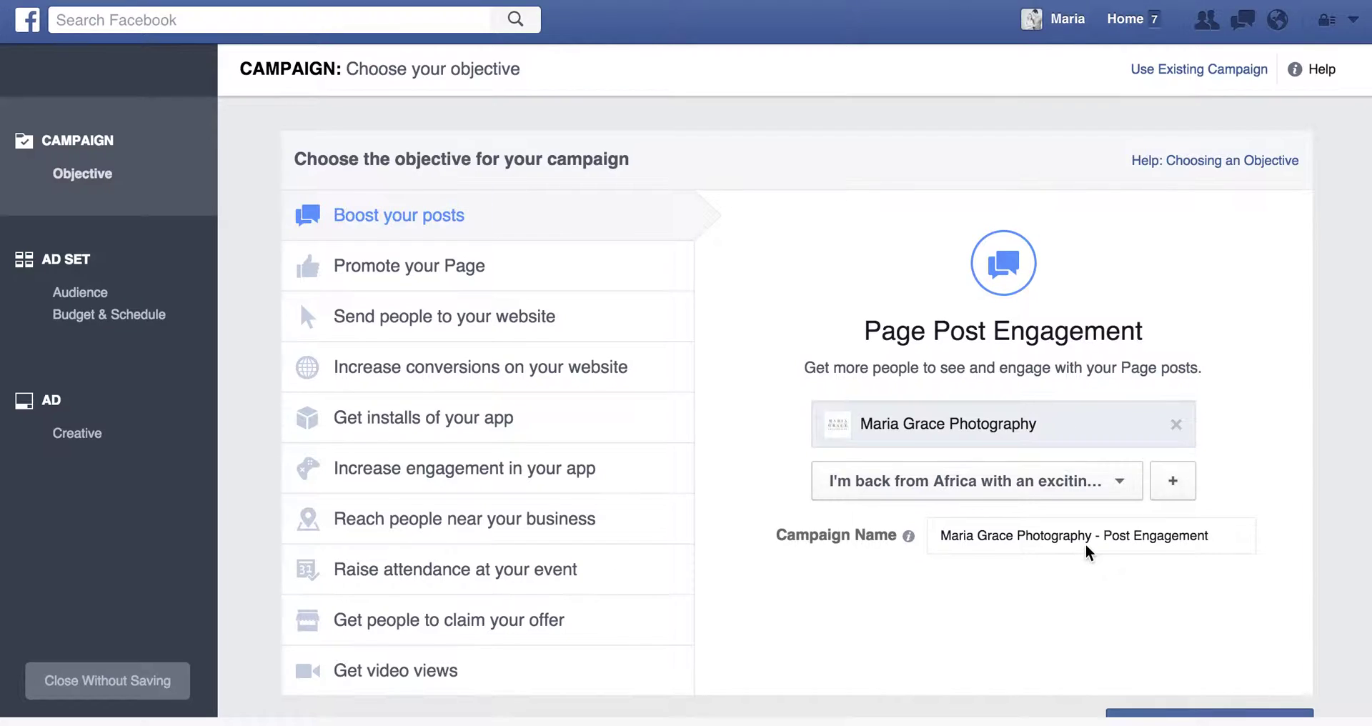
- Rename the campaign to 'TEST Boosted Post'
{"action": "scroll", "coordinate": [1087, 552], "scroll_direction": "down", "scroll_amount": 2}
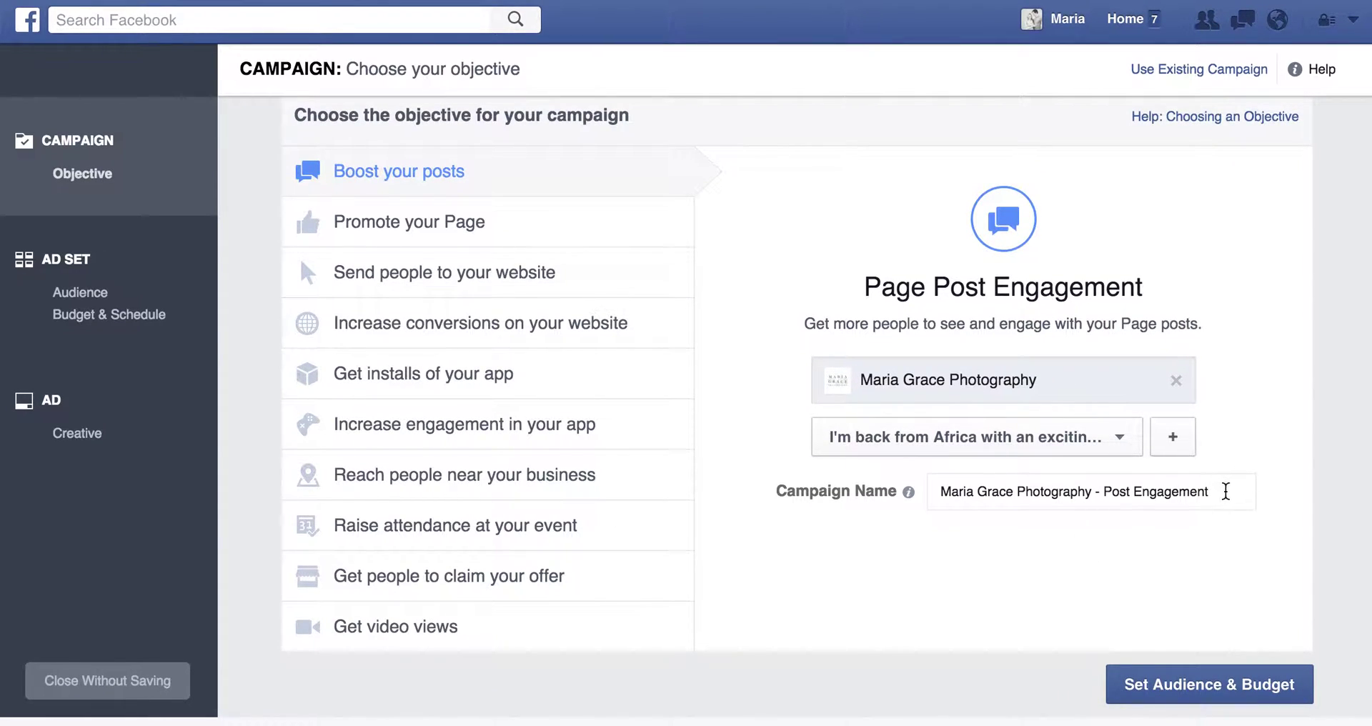
{"action": "left_click_drag", "start_coordinate": [1225, 490], "coordinate": [885, 487]}
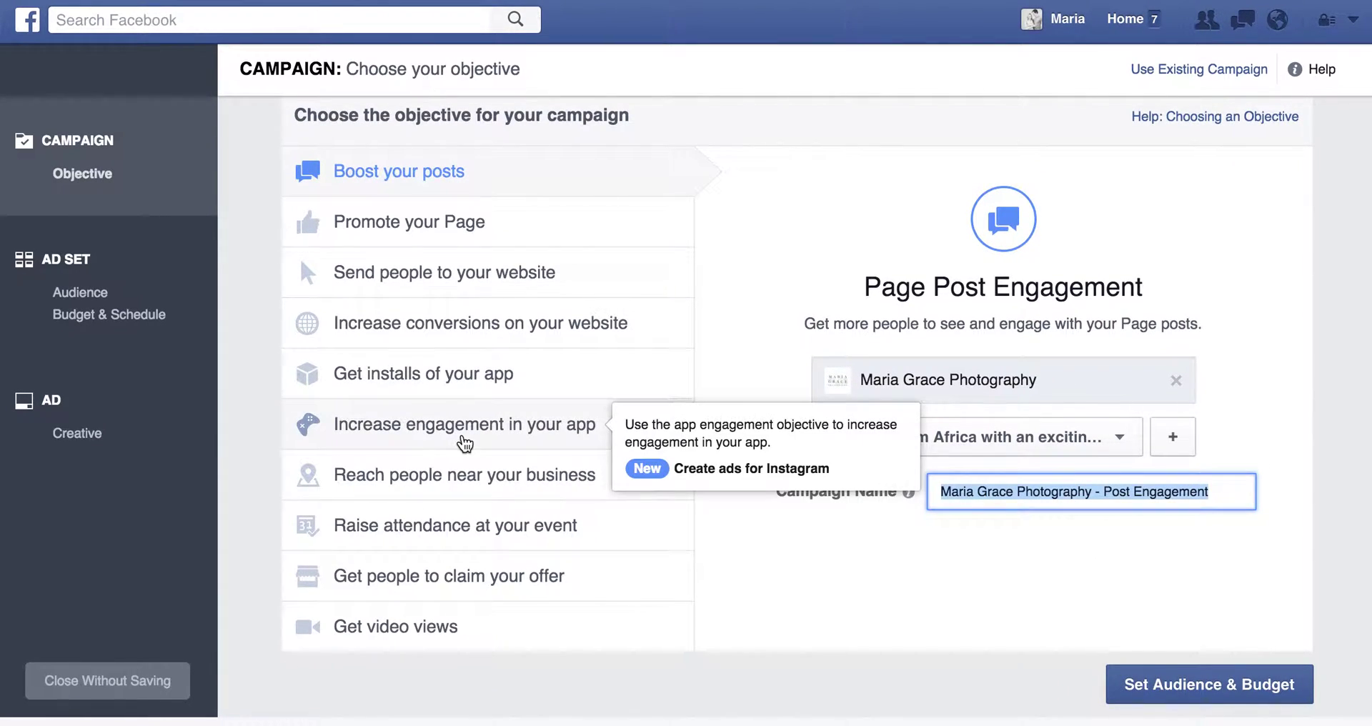
{"action": "type", "text": "TEST"}
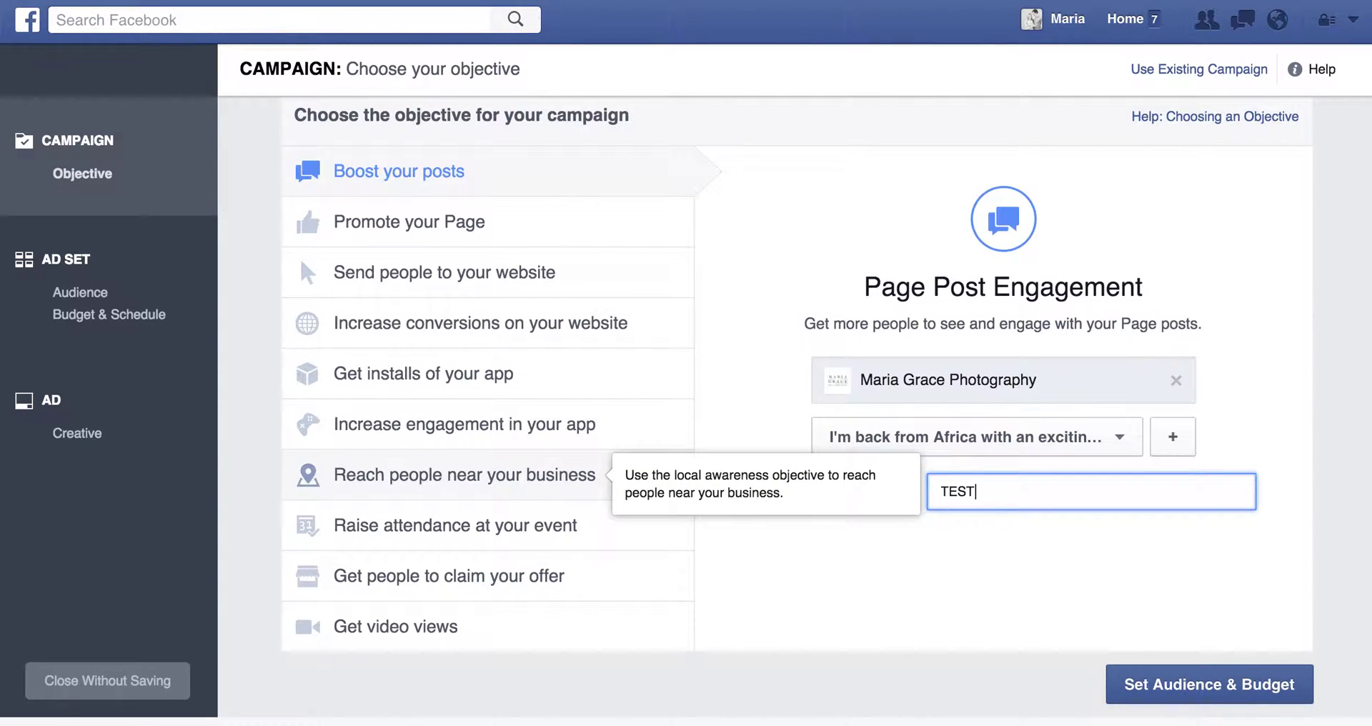
{"action": "type", "text": " Boosted Post"}
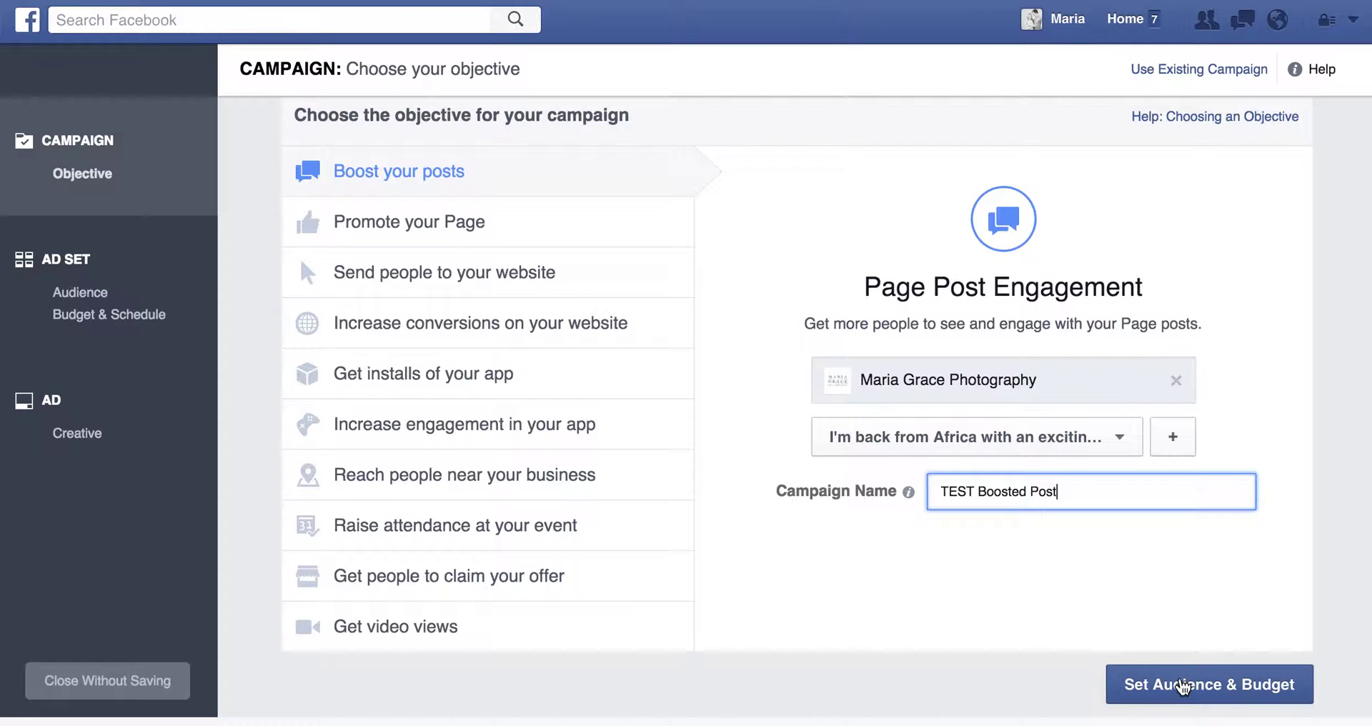
- Target the location New York, New York, keeping the +25 mi radius
{"action": "left_click", "coordinate": [1184, 686]}
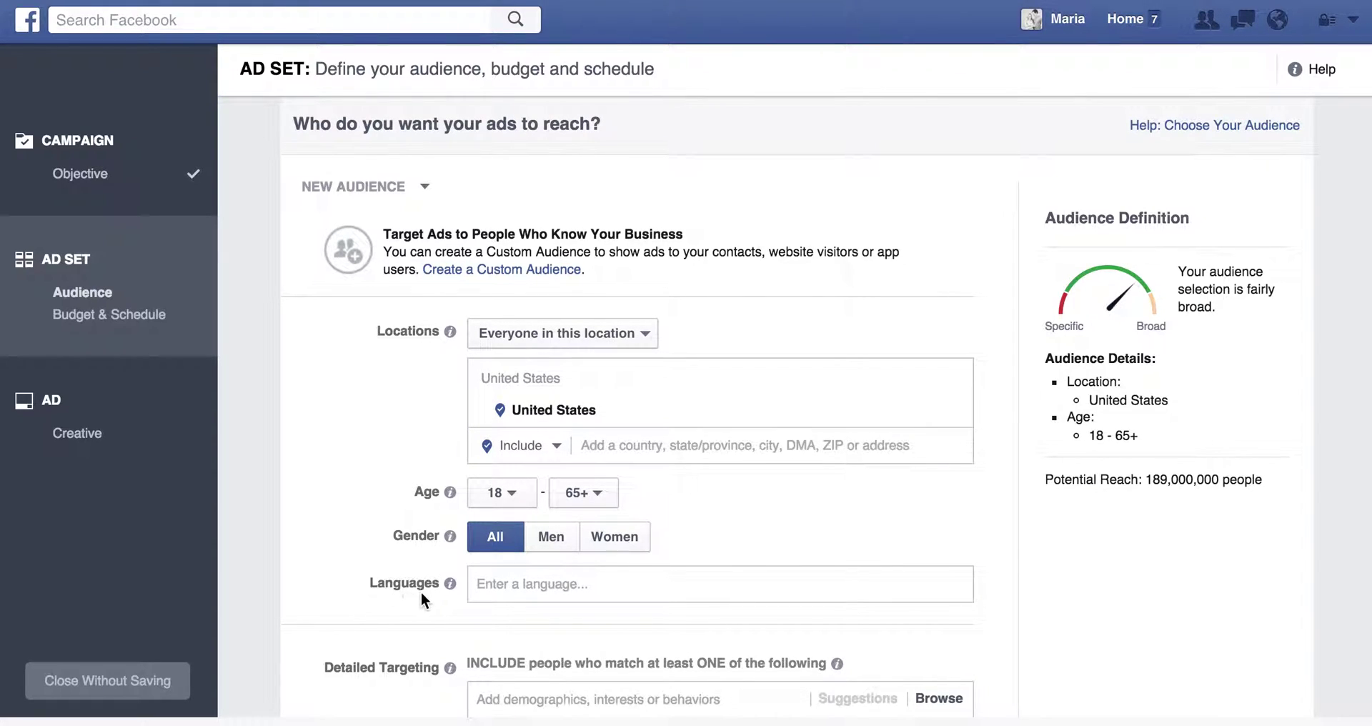
{"action": "scroll", "coordinate": [706, 572], "scroll_direction": "down", "scroll_amount": 2}
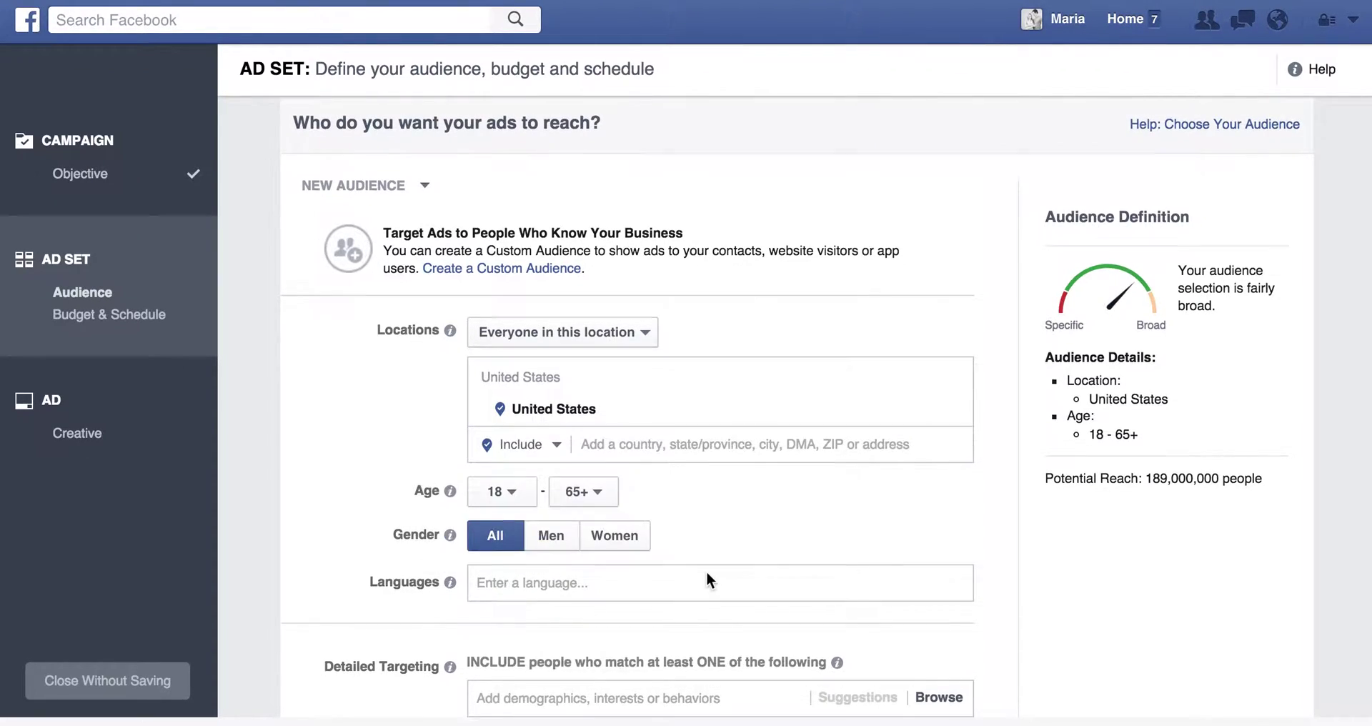
{"action": "left_click", "coordinate": [672, 293]}
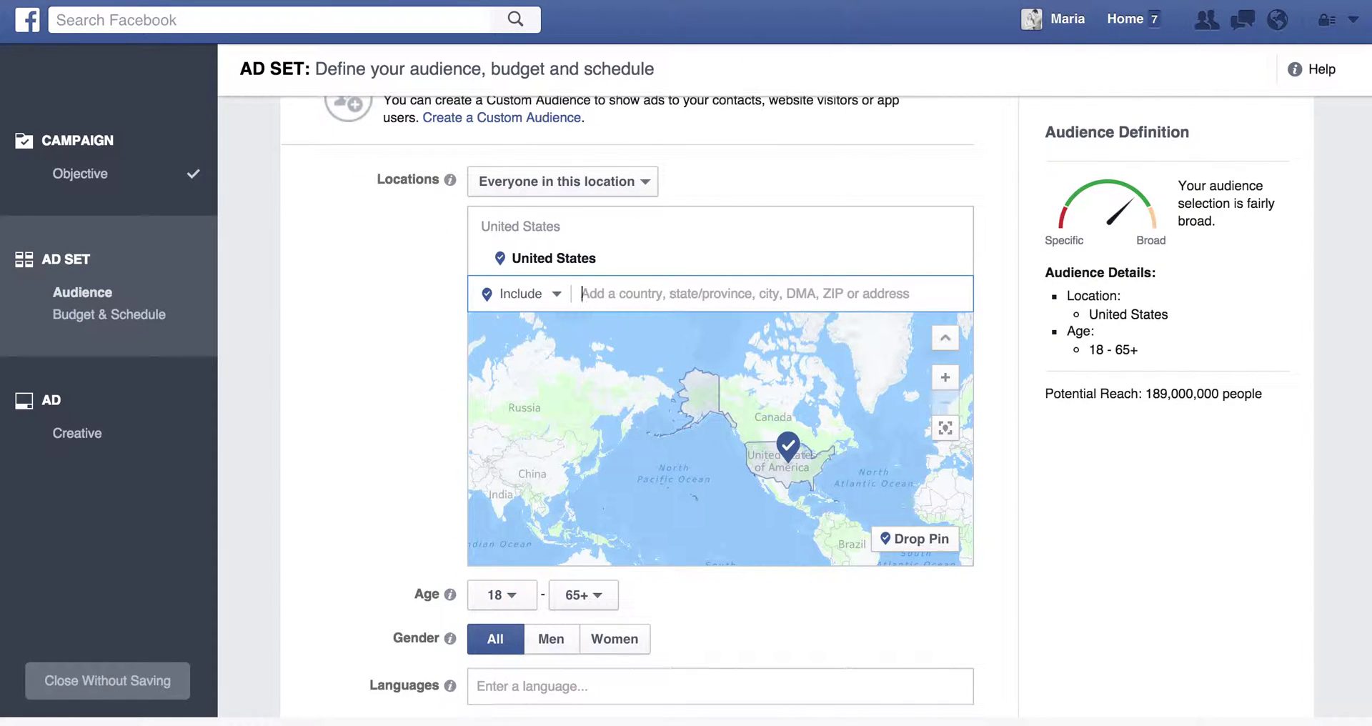
{"action": "type", "text": "new york"}
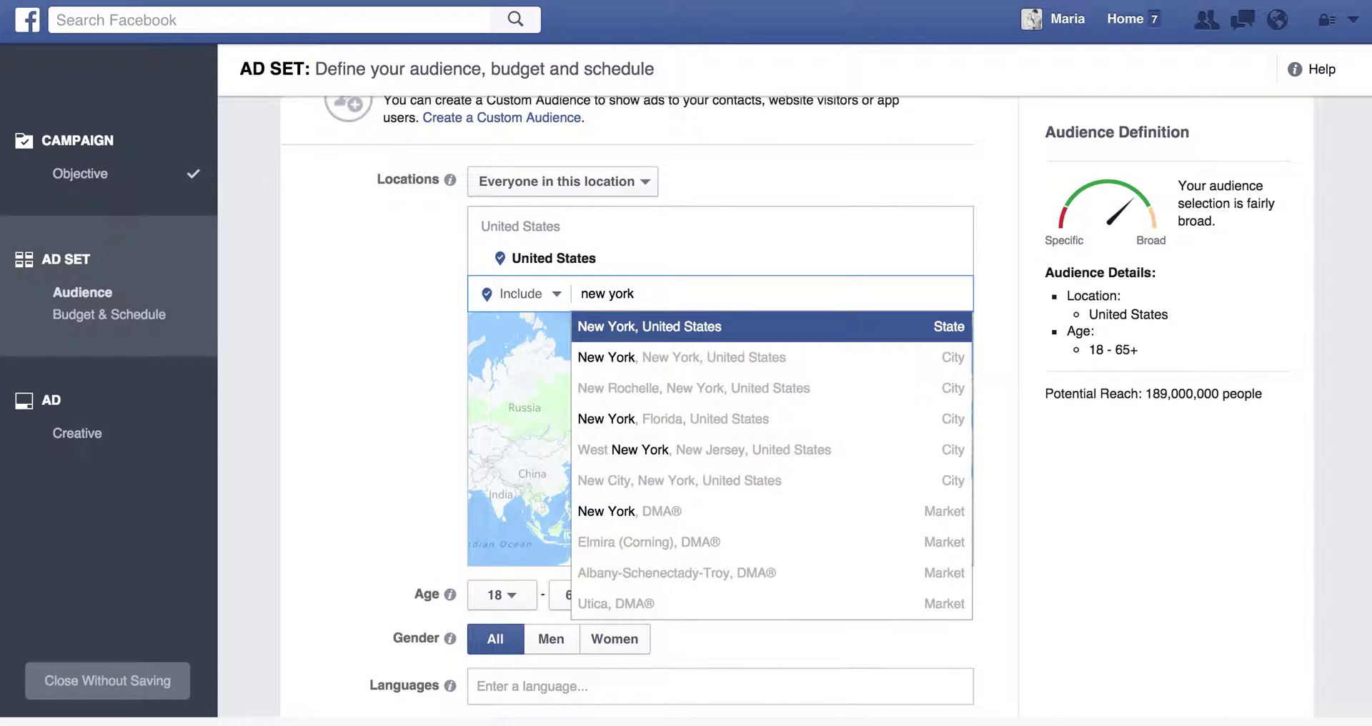
{"action": "key", "text": "Return"}
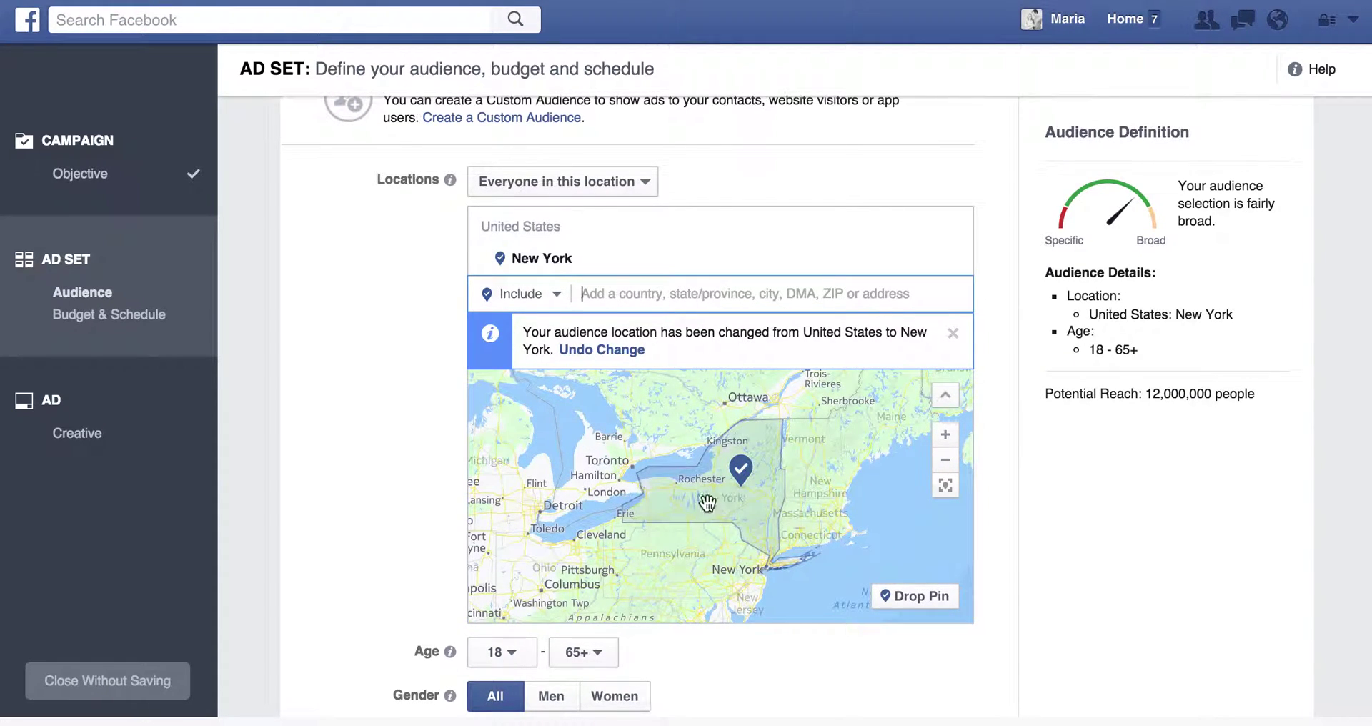
{"action": "type", "text": "new yor"}
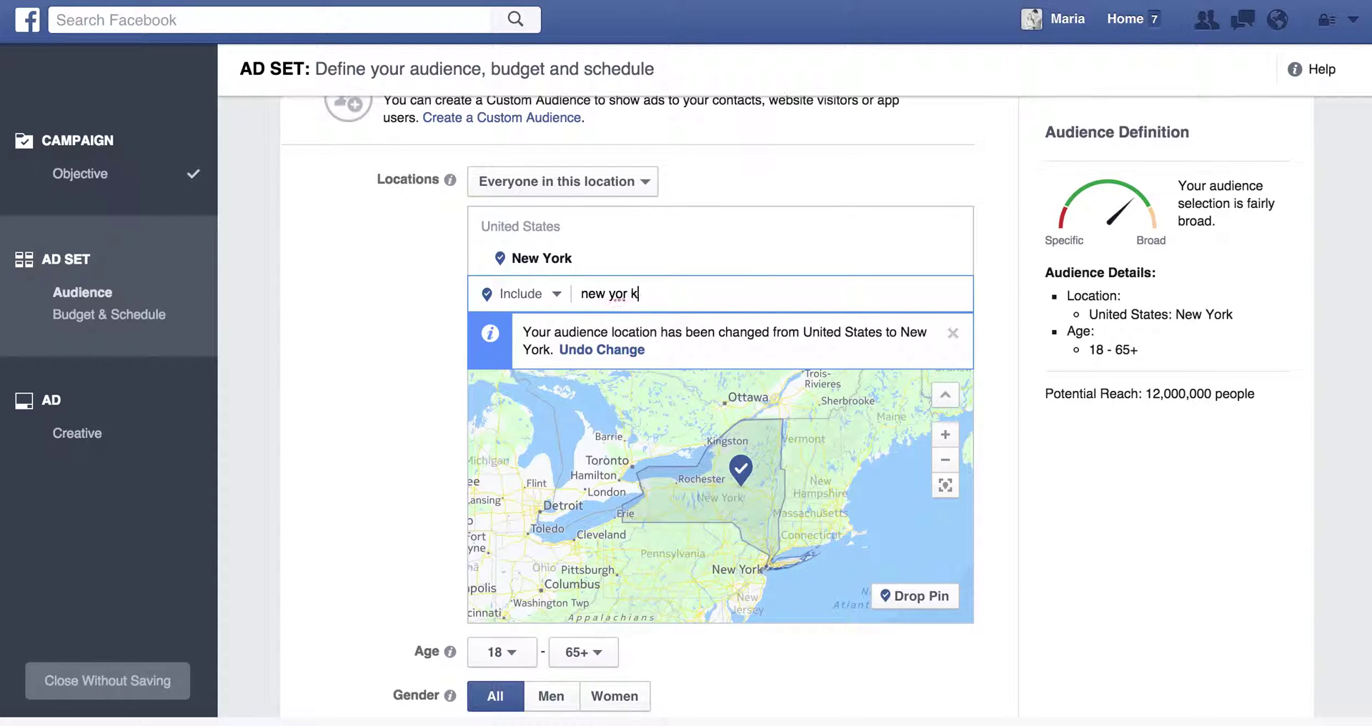
{"action": "type", "text": "k"}
{"action": "key", "text": "BackSpace"}
{"action": "type", "text": "k city"}
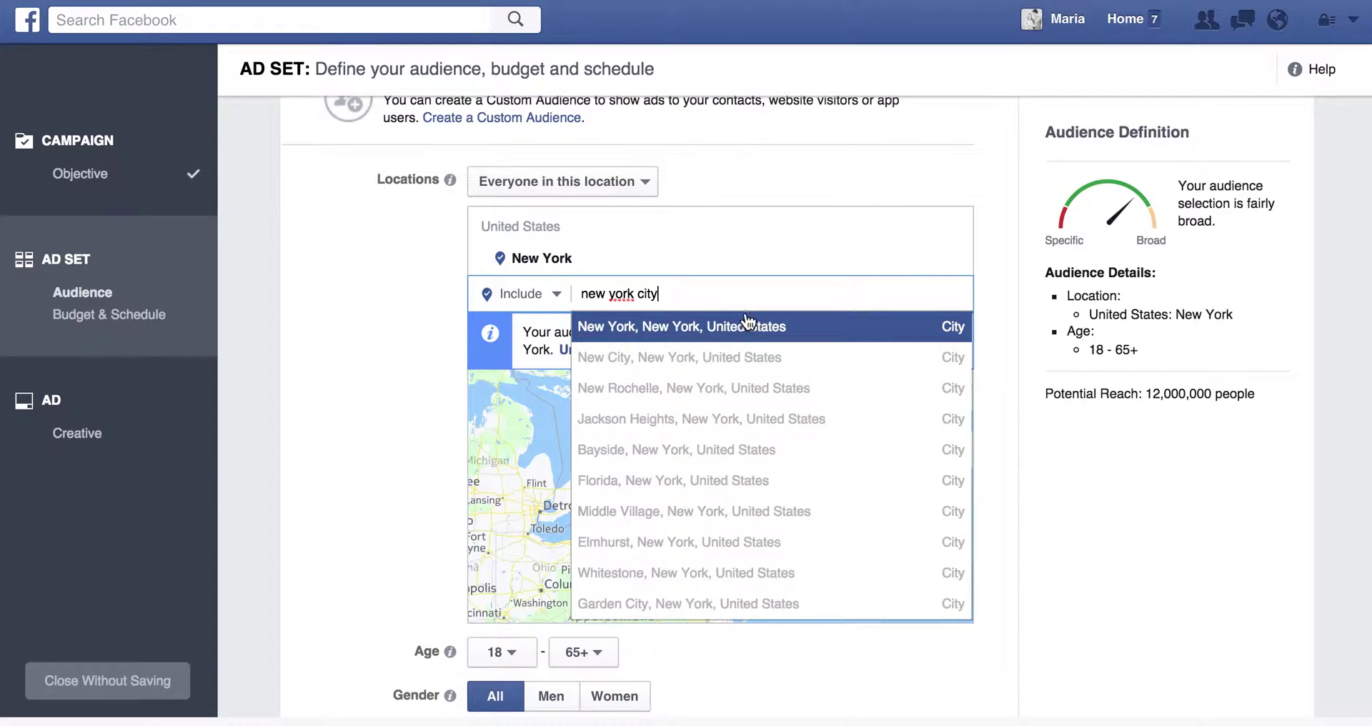
{"action": "left_click", "coordinate": [760, 328]}
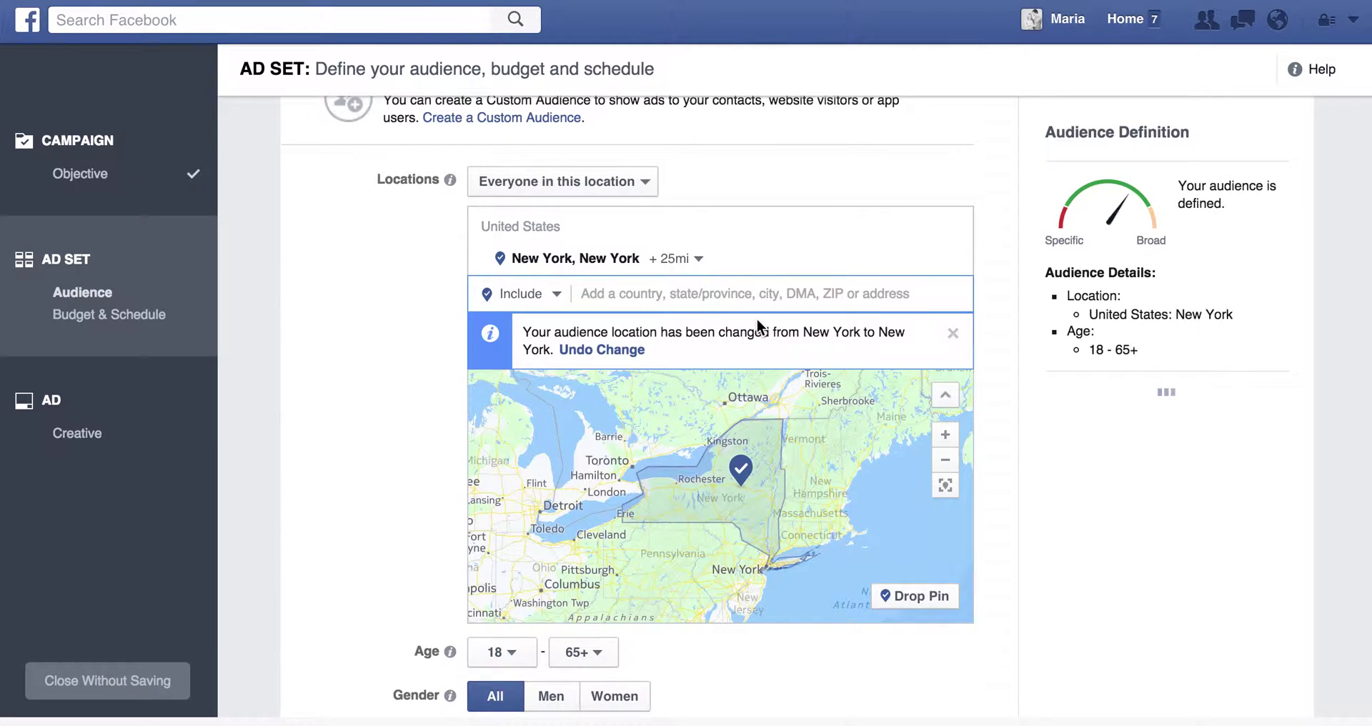
{"action": "left_click", "coordinate": [689, 259]}
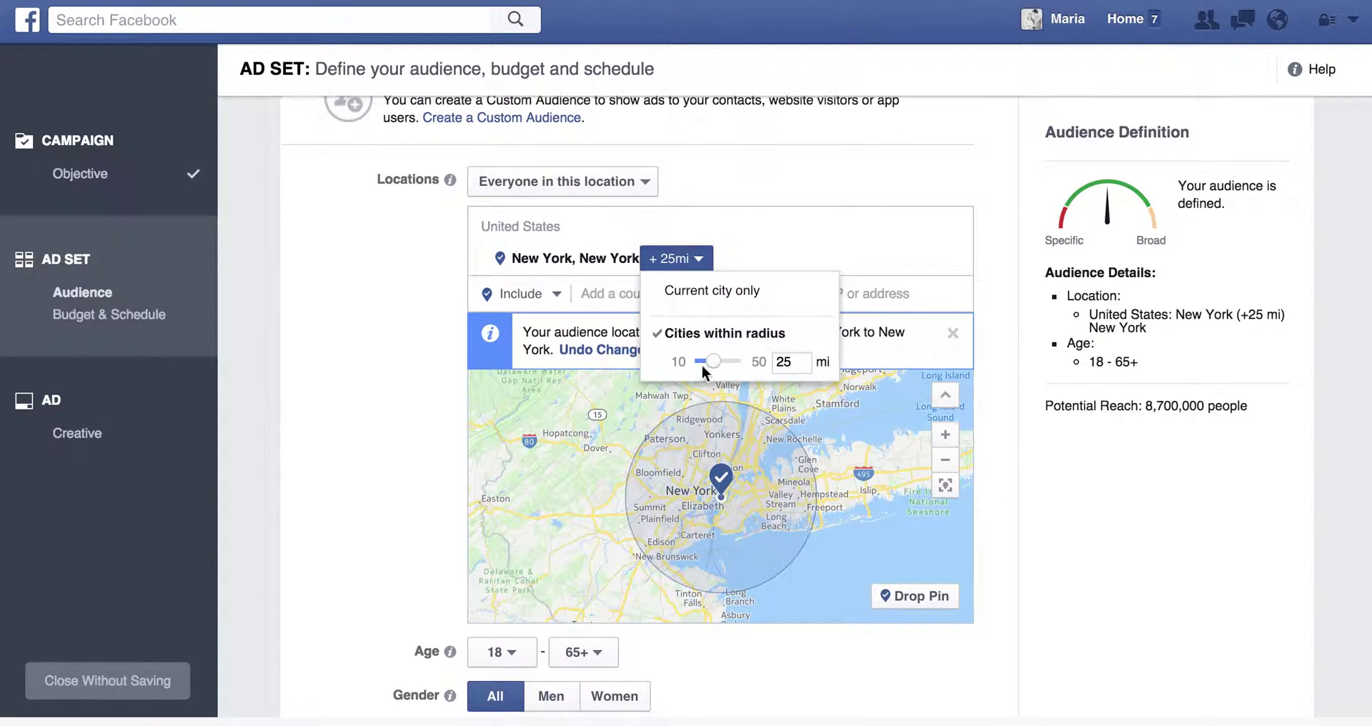
{"action": "left_click", "coordinate": [427, 360]}
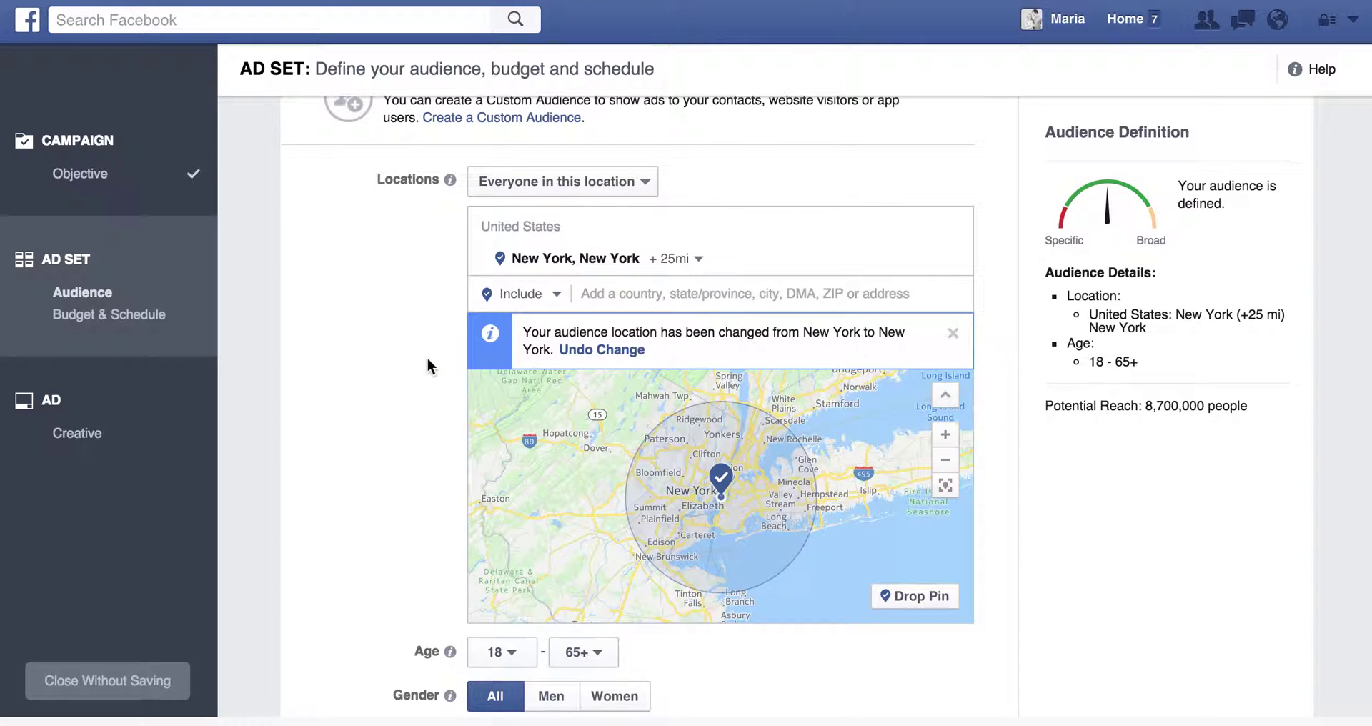
- Enter 'spanis' in Languages to target Spanish speakers
{"action": "scroll", "coordinate": [1155, 576], "scroll_direction": "down", "scroll_amount": 5}
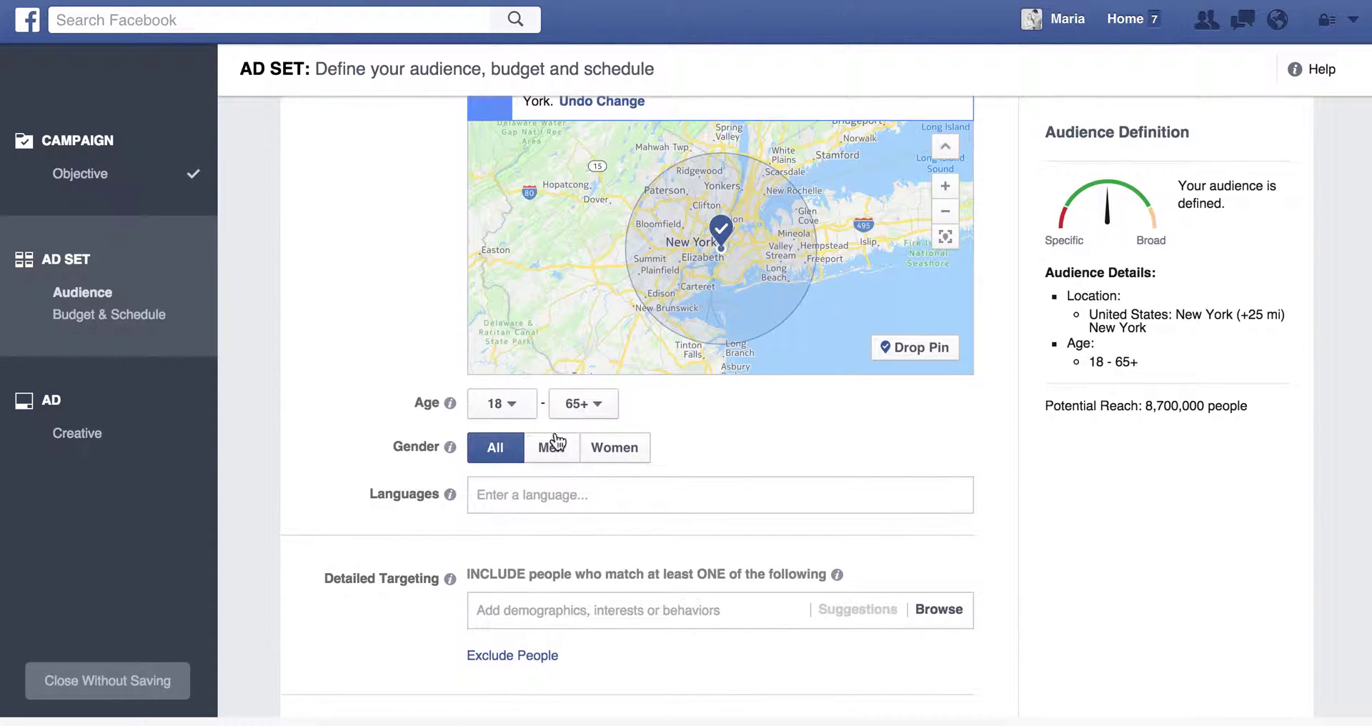
{"action": "scroll", "coordinate": [615, 512], "scroll_direction": "down", "scroll_amount": 3}
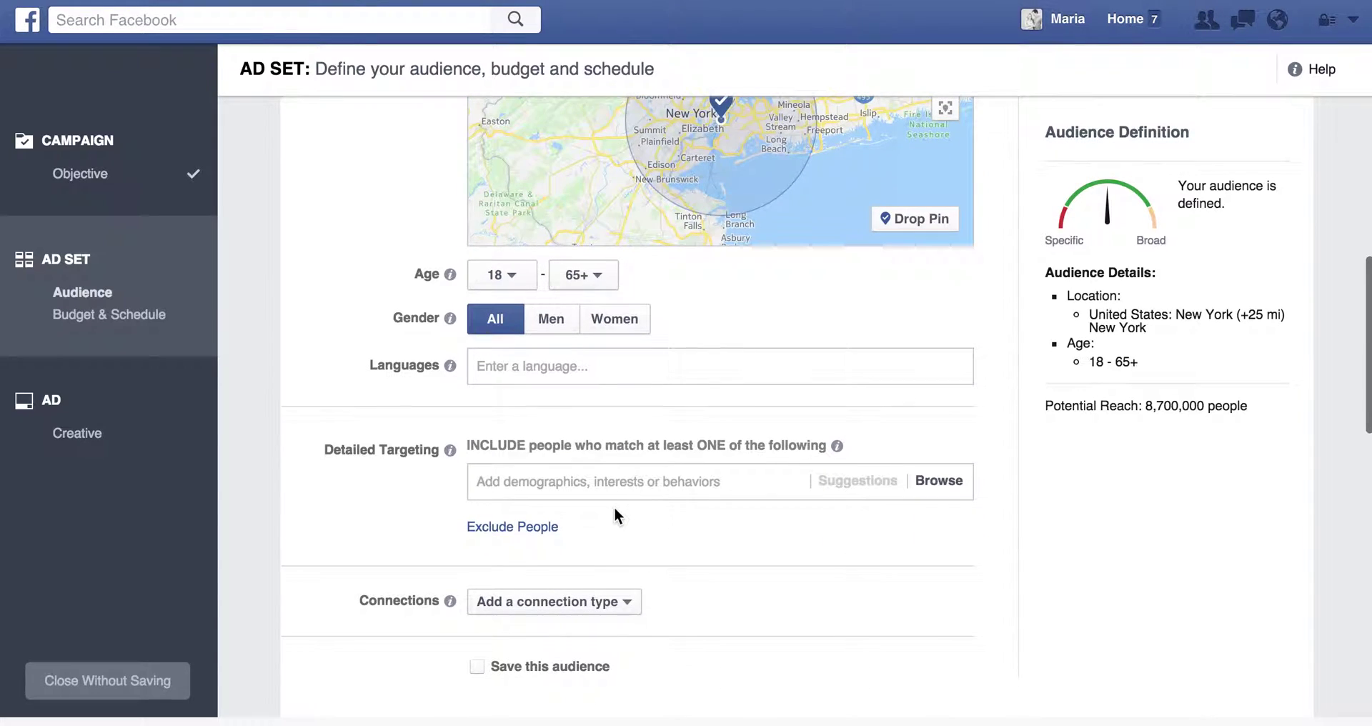
{"action": "scroll", "coordinate": [615, 515], "scroll_direction": "down", "scroll_amount": 4}
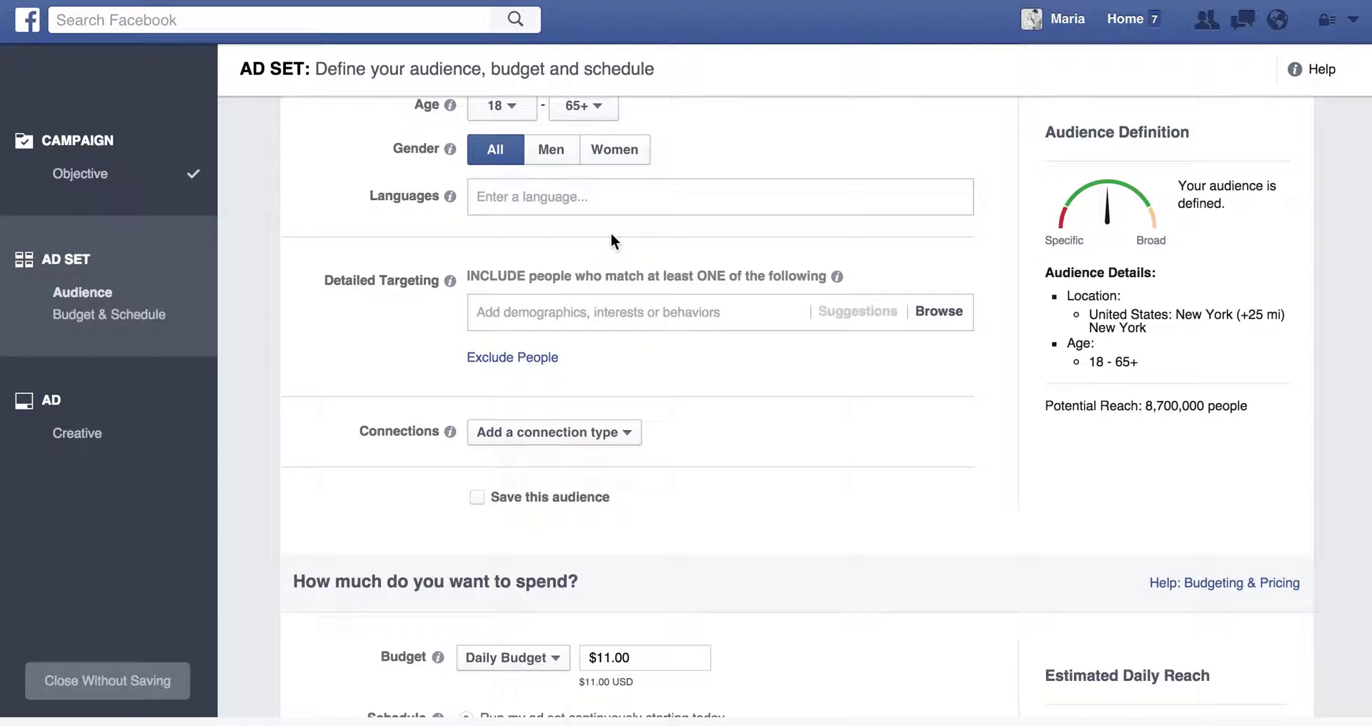
{"action": "left_click", "coordinate": [551, 193]}
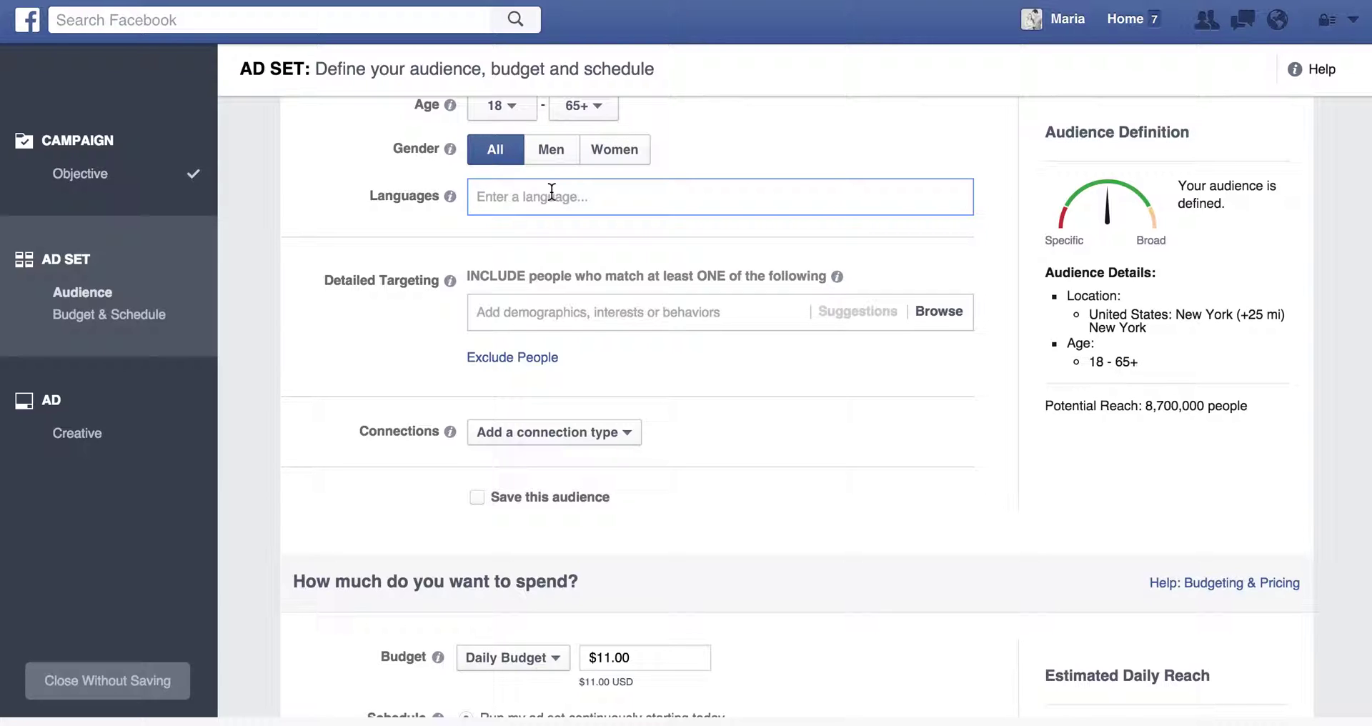
{"action": "type", "text": "spanis"}
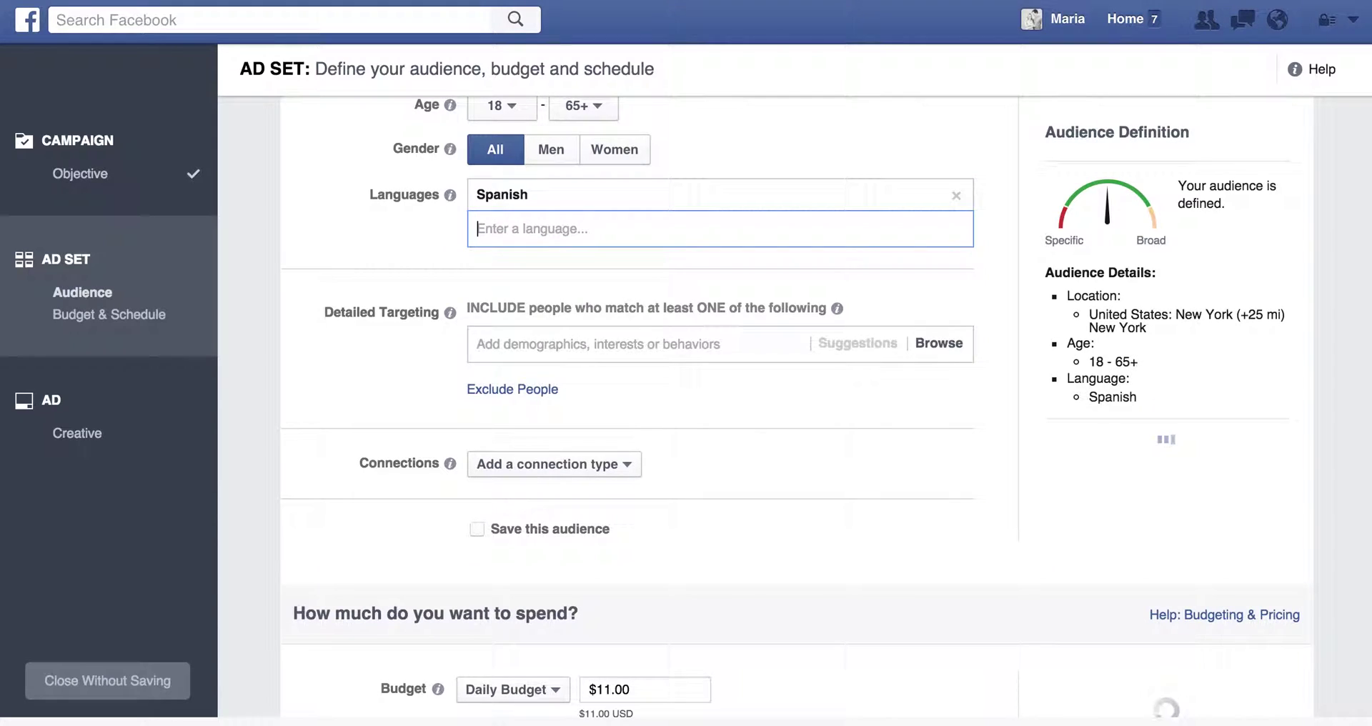
- Add English (All) as a language via 'eng', dropping reach to 8,400,000
{"action": "type", "text": "engl"}
{"action": "key", "text": "Return"}
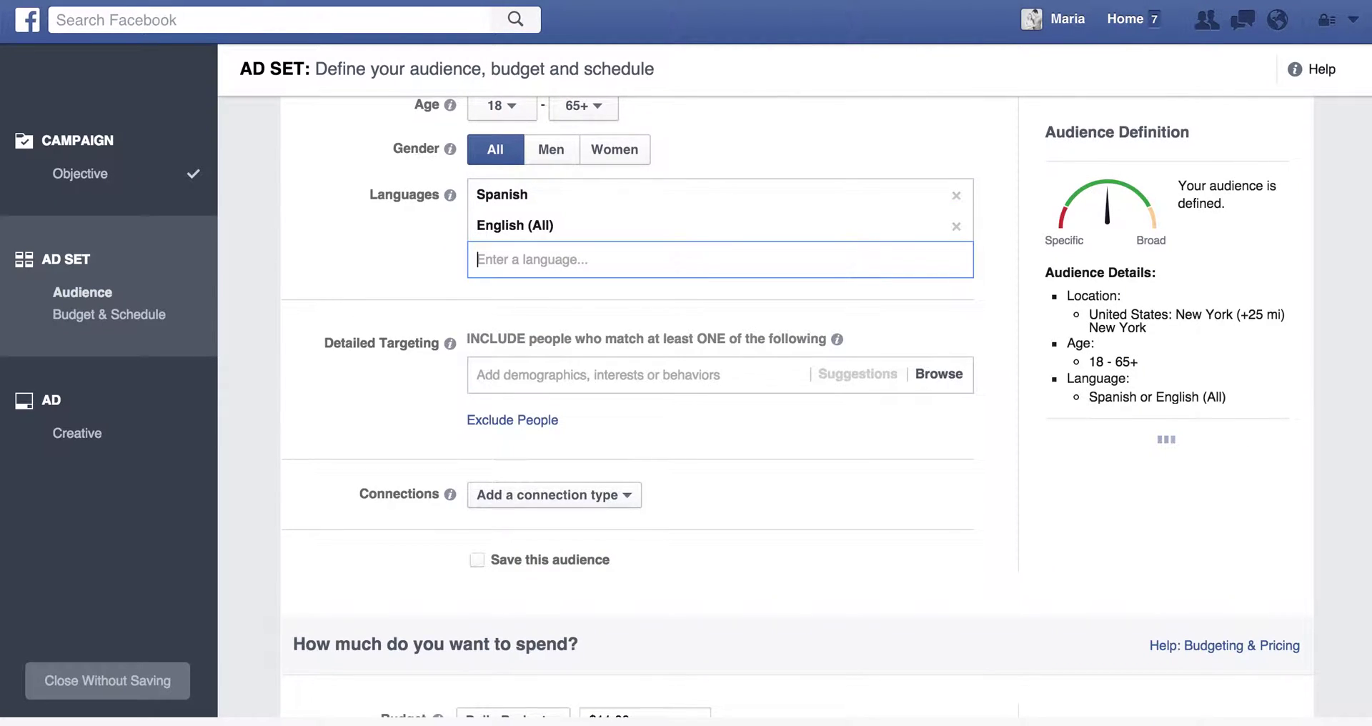
{"action": "scroll", "coordinate": [714, 435], "scroll_direction": "down", "scroll_amount": 3}
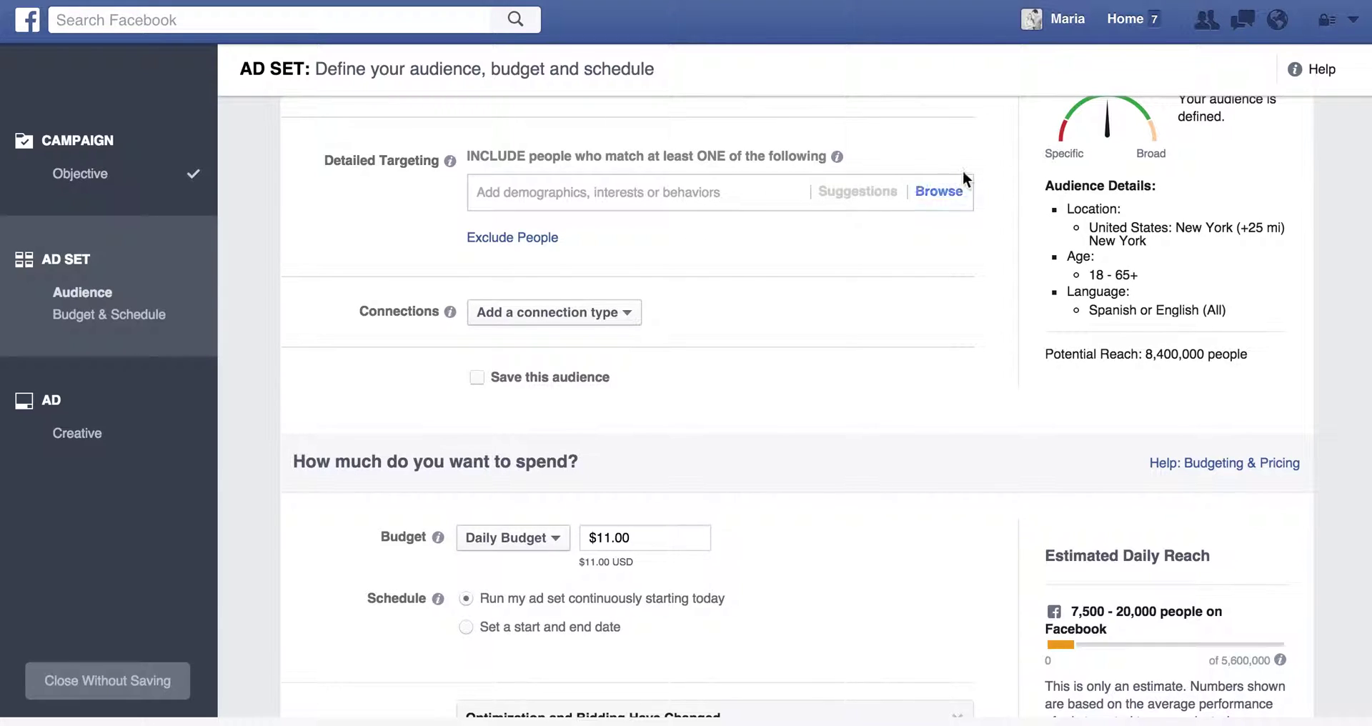
- Browse Detailed Targeting Demographics, expanding Education Level and Ethnic Affinity
{"action": "left_click", "coordinate": [941, 193]}
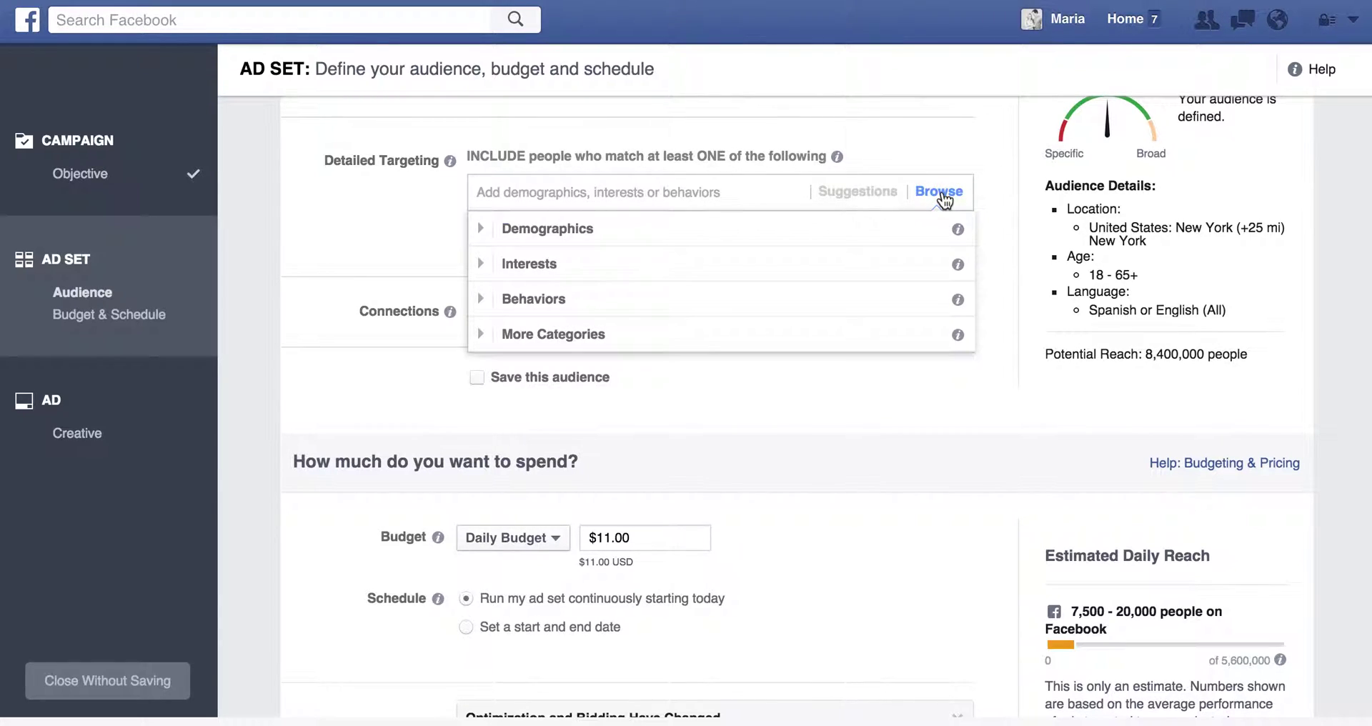
{"action": "left_click", "coordinate": [610, 226]}
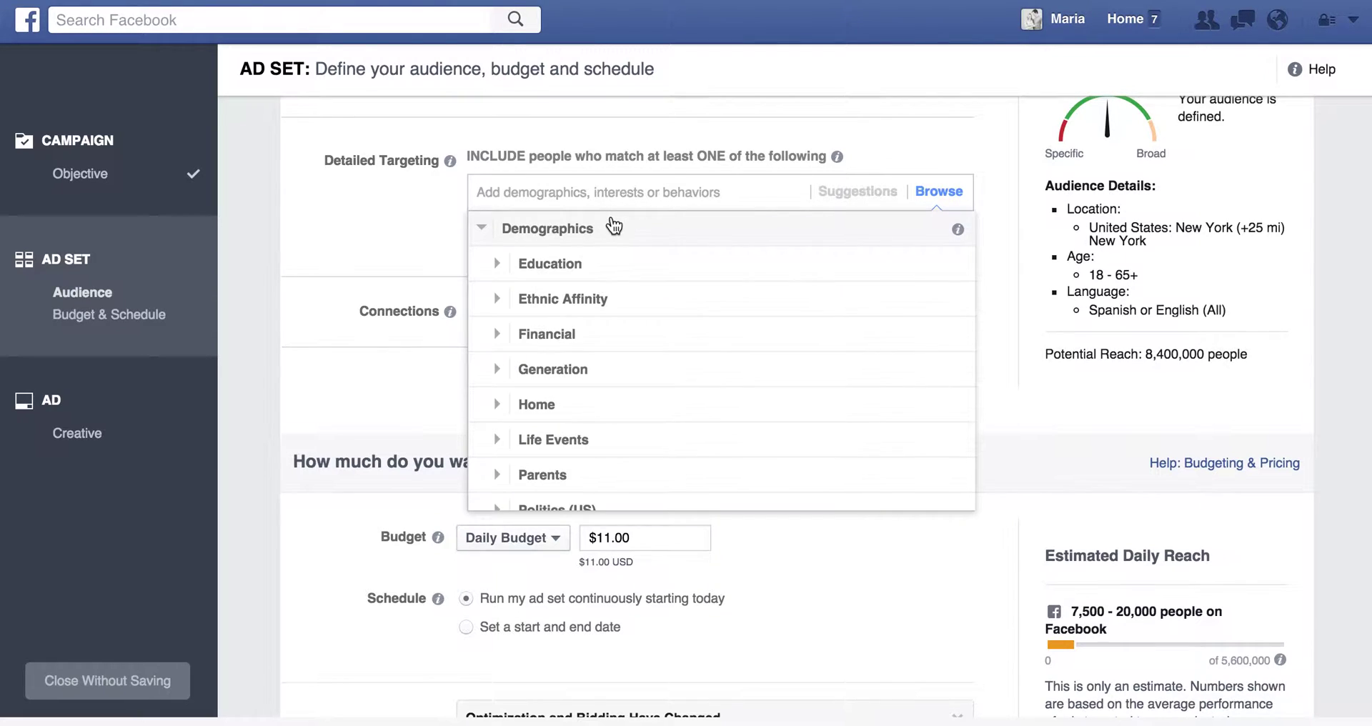
{"action": "left_click", "coordinate": [582, 264]}
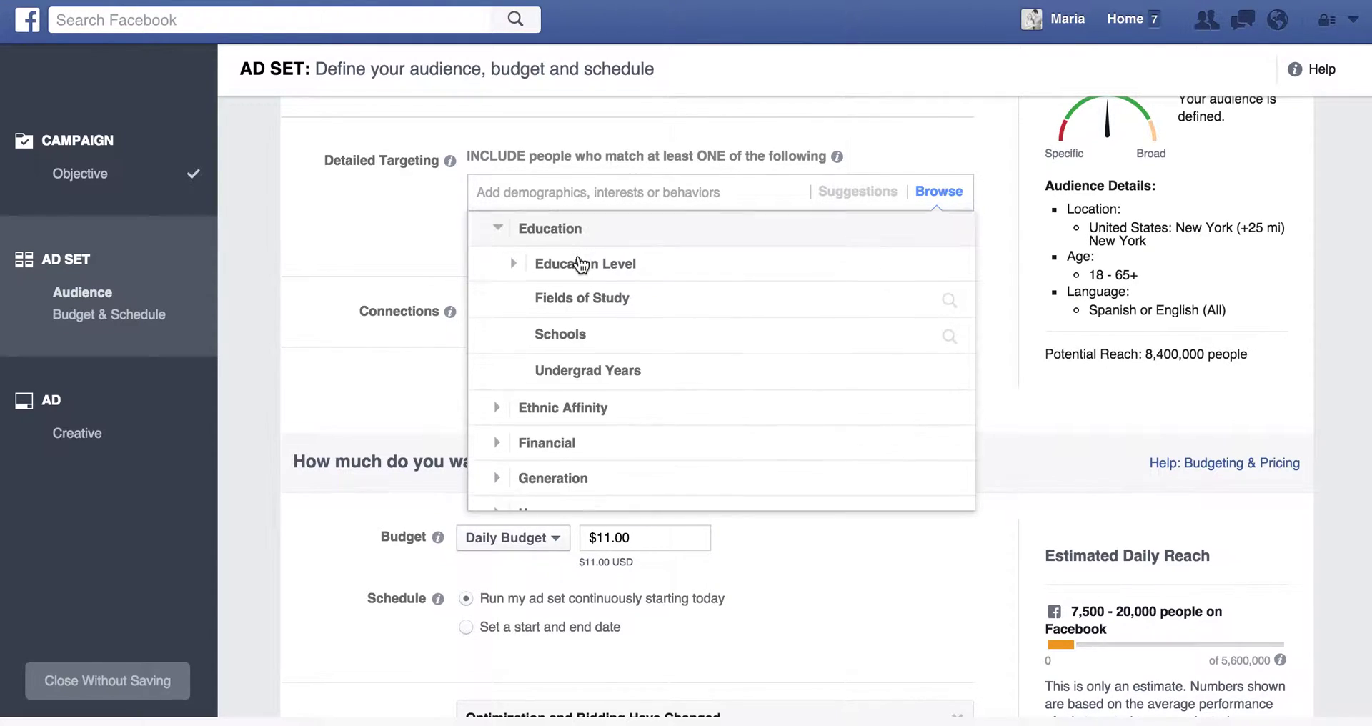
{"action": "left_click", "coordinate": [590, 267]}
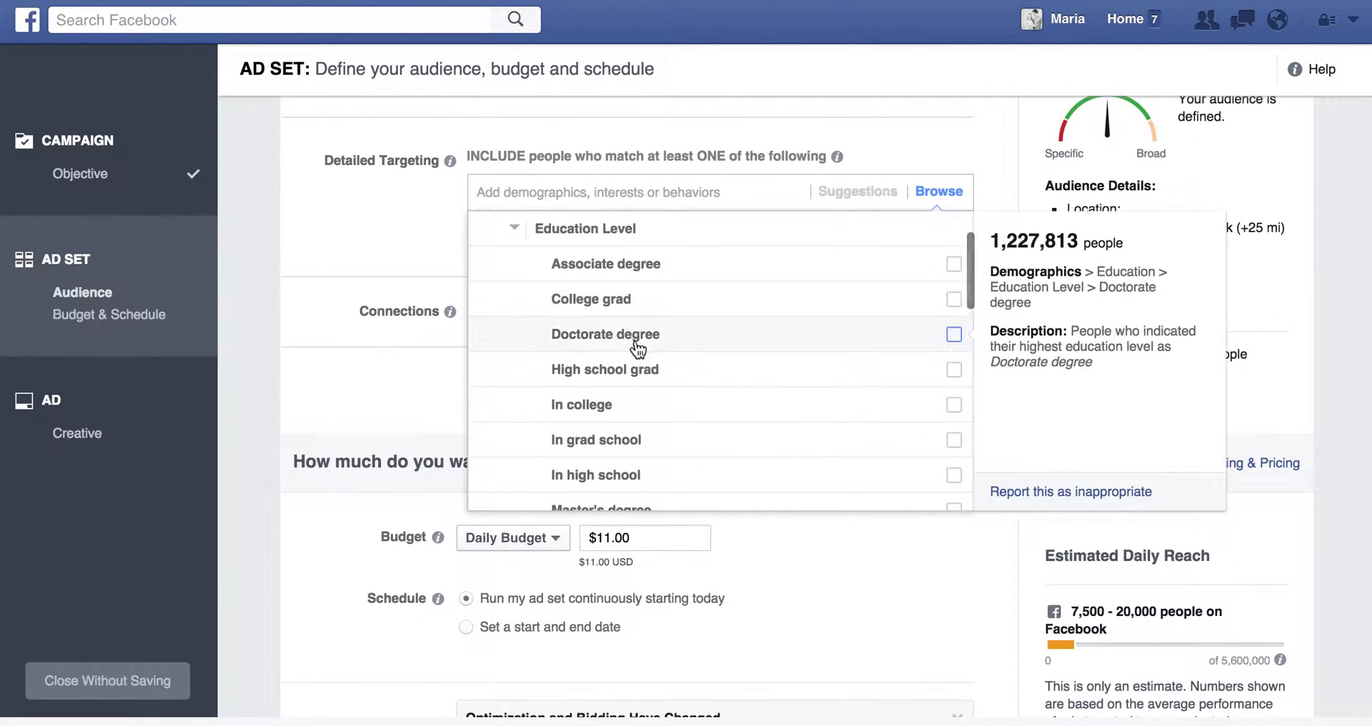
{"action": "mouse_move", "coordinate": [636, 318]}
{"action": "mouse_move", "coordinate": [632, 370]}
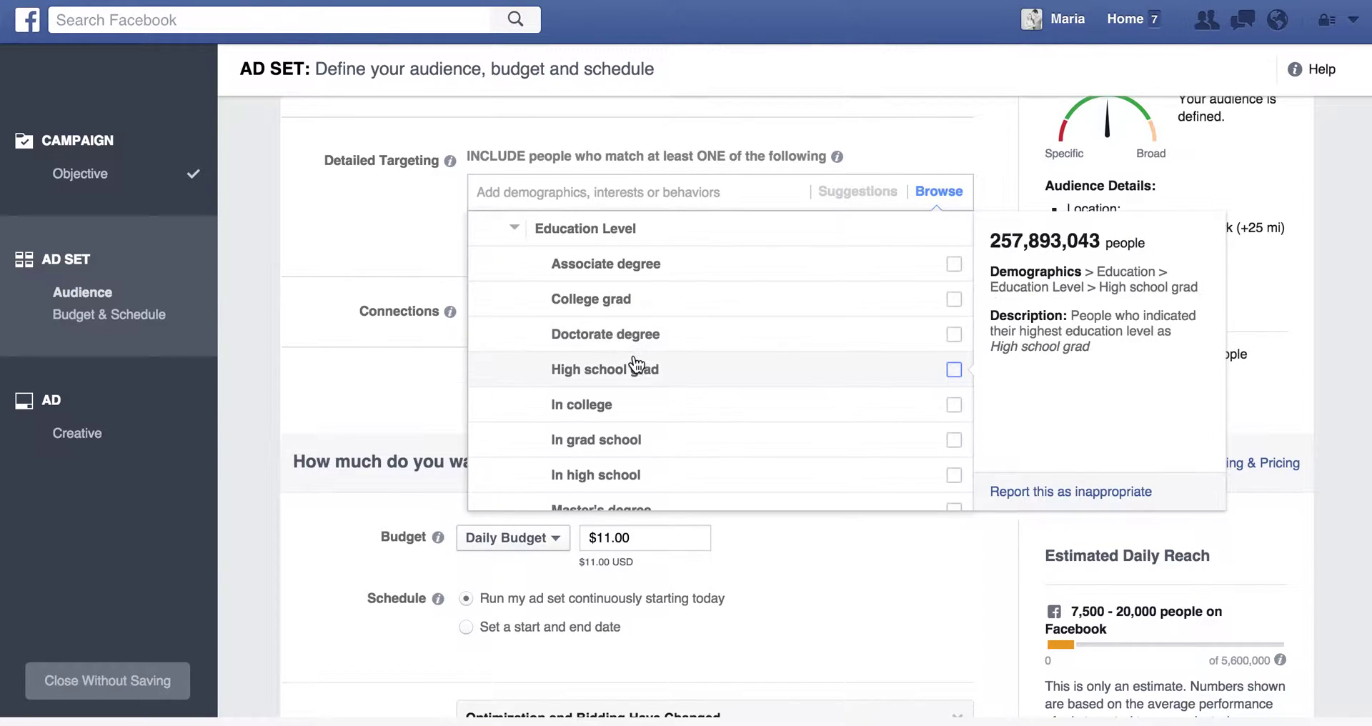
{"action": "scroll", "coordinate": [636, 372], "scroll_direction": "down", "scroll_amount": 3}
{"action": "scroll", "coordinate": [637, 372], "scroll_direction": "down", "scroll_amount": 6}
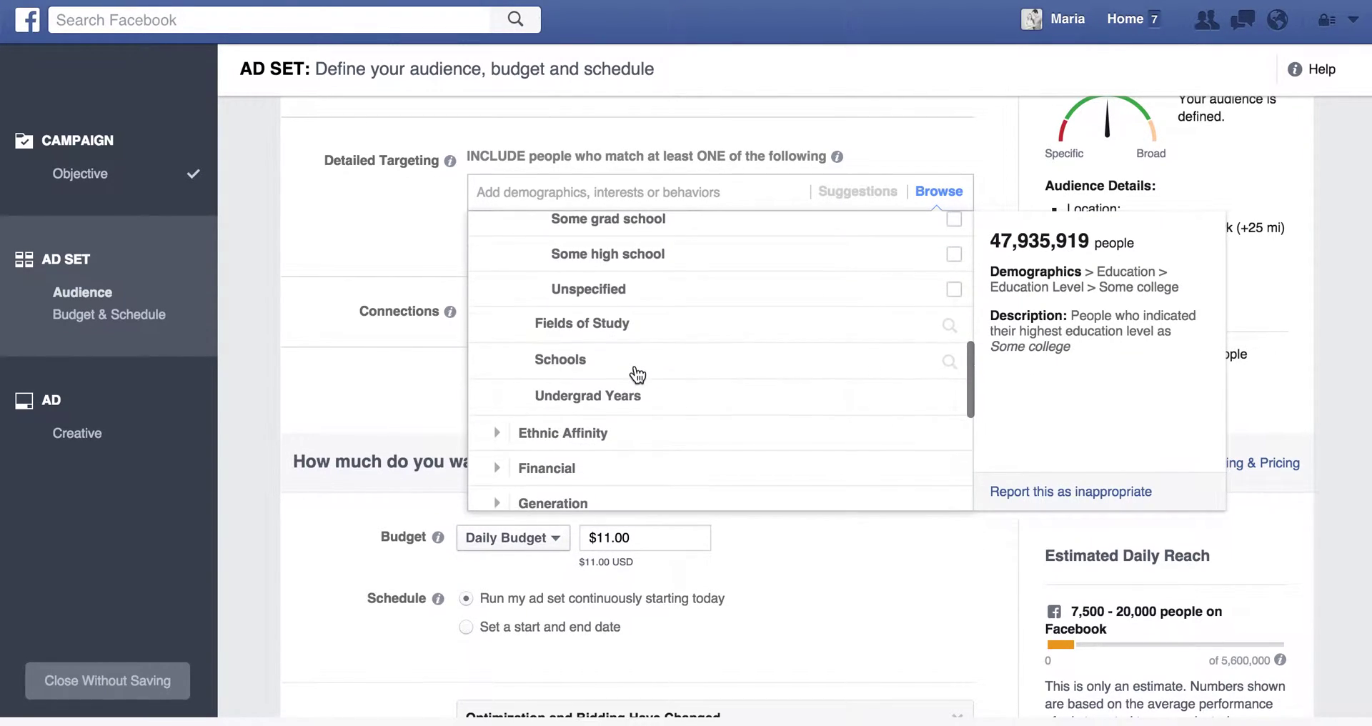
{"action": "left_click", "coordinate": [575, 314]}
{"action": "scroll", "coordinate": [572, 316], "scroll_direction": "down", "scroll_amount": 4}
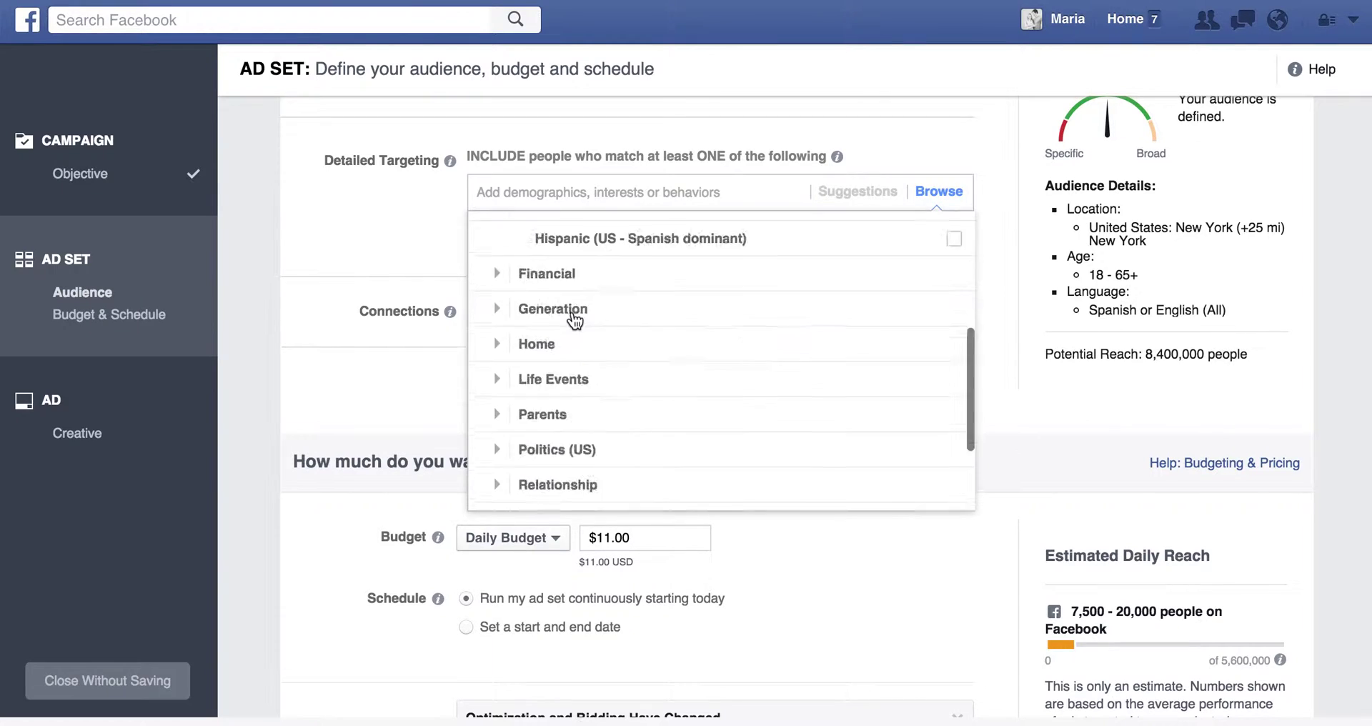
{"action": "scroll", "coordinate": [603, 374], "scroll_direction": "up", "scroll_amount": 3}
{"action": "scroll", "coordinate": [603, 376], "scroll_direction": "down", "scroll_amount": 2}
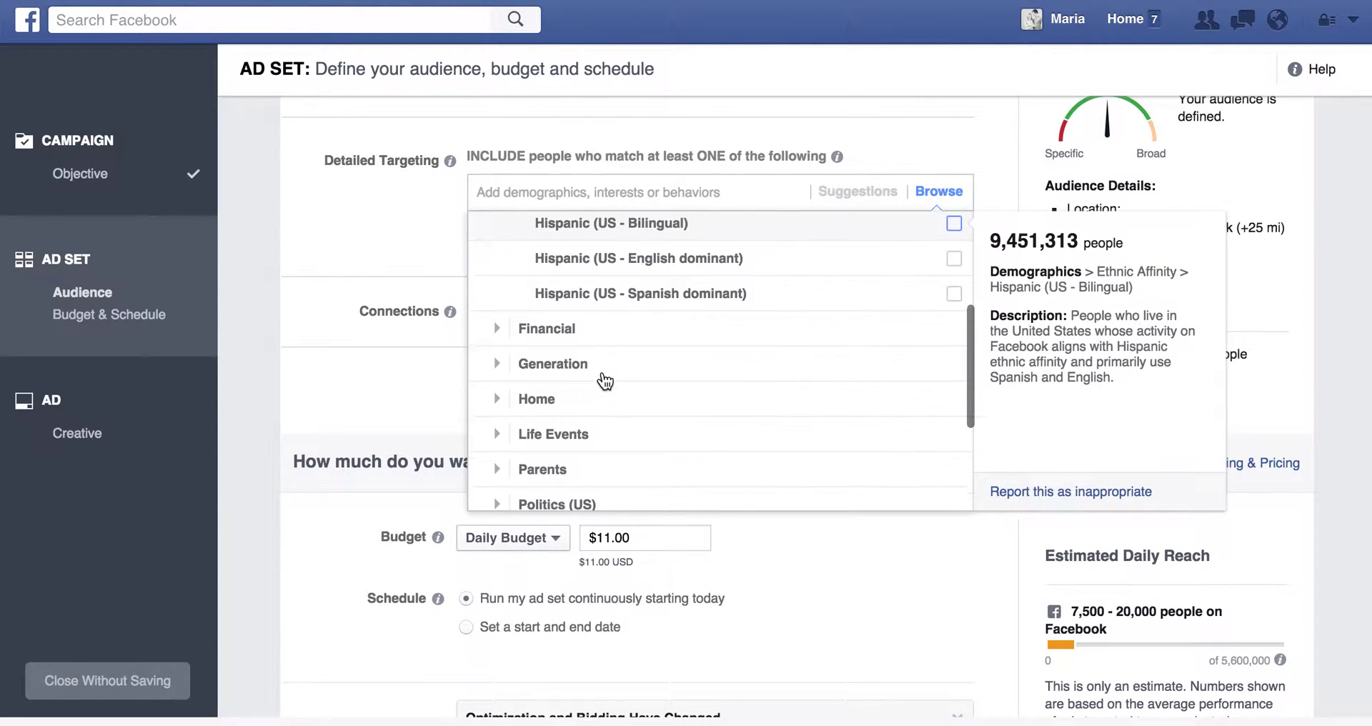
- Expand the Financial > Income and Generation categories
{"action": "left_click", "coordinate": [560, 340]}
{"action": "scroll", "coordinate": [560, 340], "scroll_direction": "down", "scroll_amount": 3}
{"action": "scroll", "coordinate": [560, 340], "scroll_direction": "up", "scroll_amount": 1}
{"action": "left_click", "coordinate": [550, 269]}
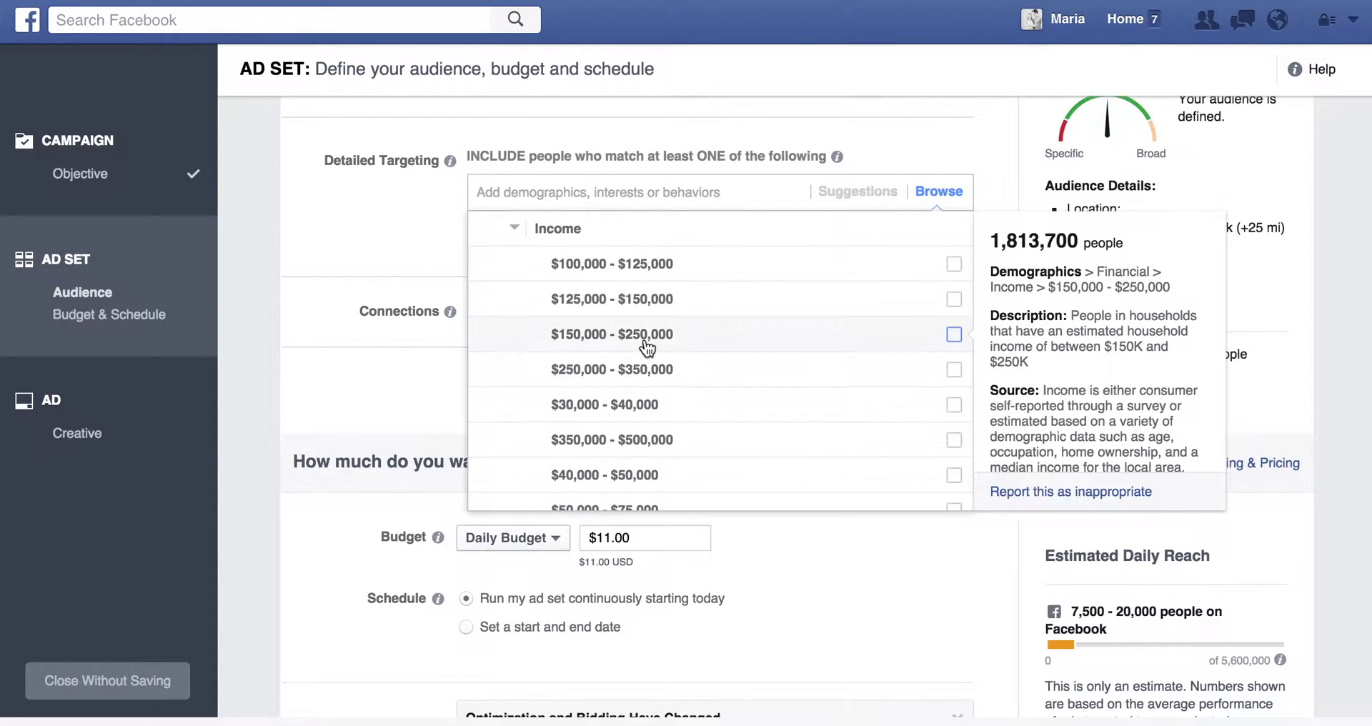
{"action": "scroll", "coordinate": [646, 343], "scroll_direction": "down", "scroll_amount": 4}
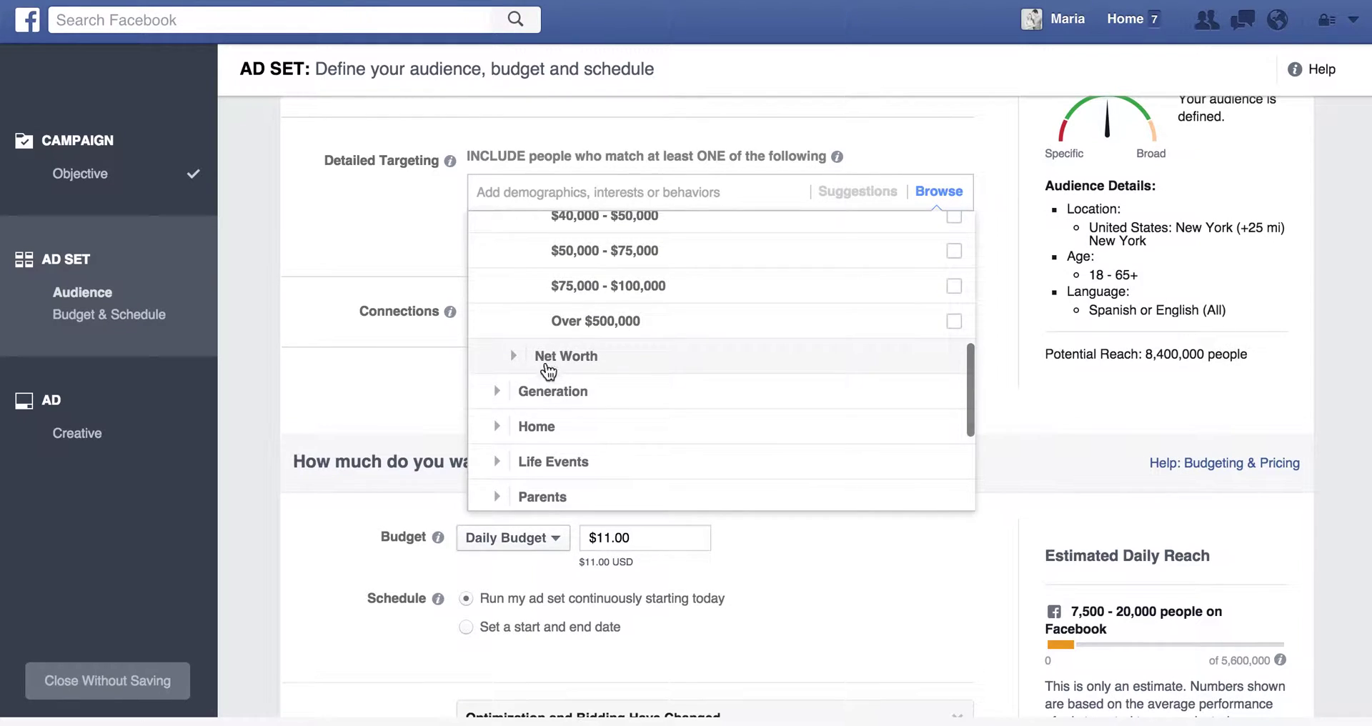
{"action": "scroll", "coordinate": [565, 386], "scroll_direction": "down", "scroll_amount": 2}
{"action": "left_click", "coordinate": [549, 321]}
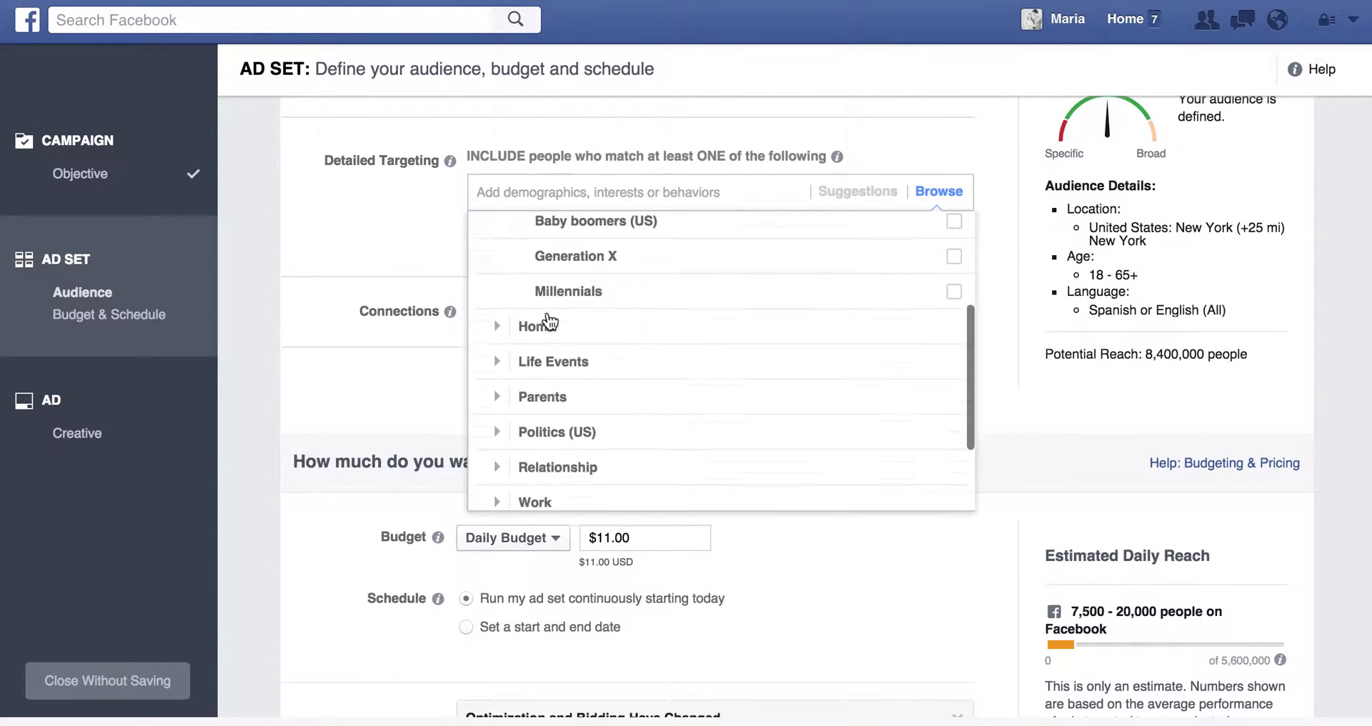
{"action": "scroll", "coordinate": [554, 314], "scroll_direction": "up", "scroll_amount": 1}
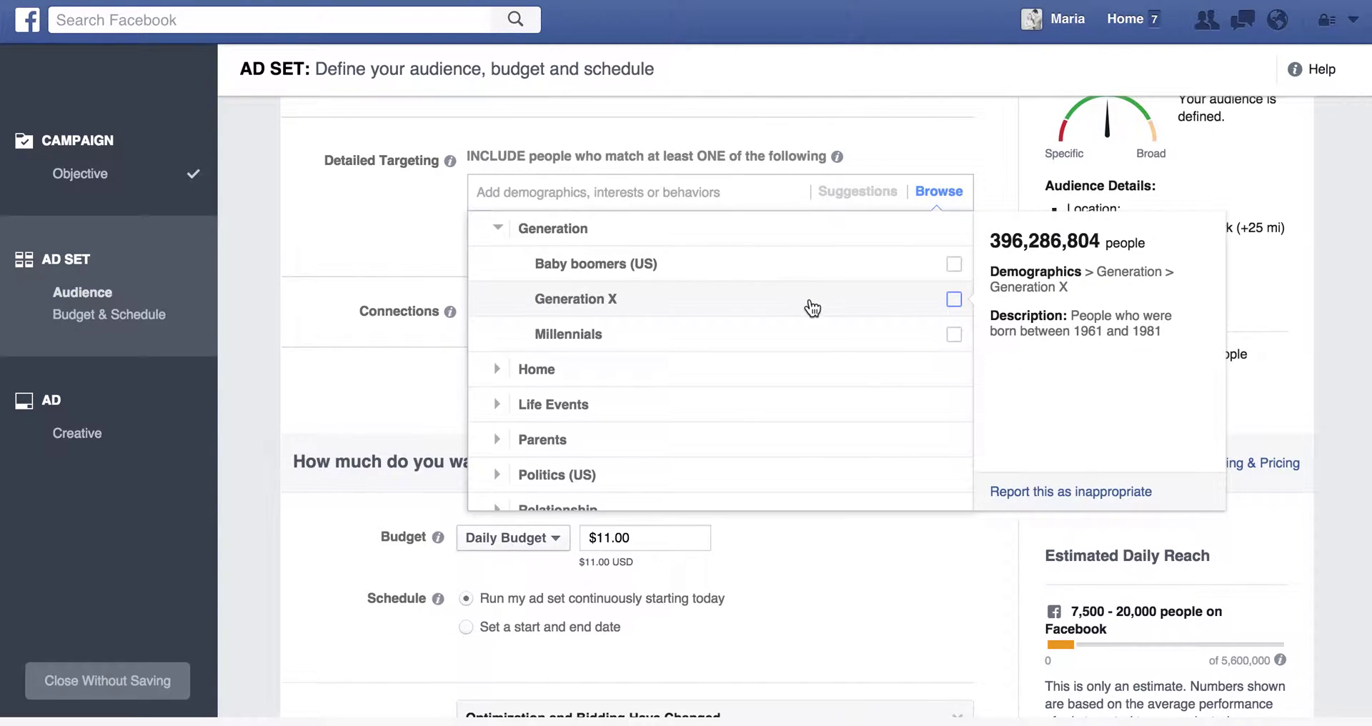
- Expand Life Events and move down to Parents, showing All Parents and Moms
{"action": "left_click", "coordinate": [590, 401]}
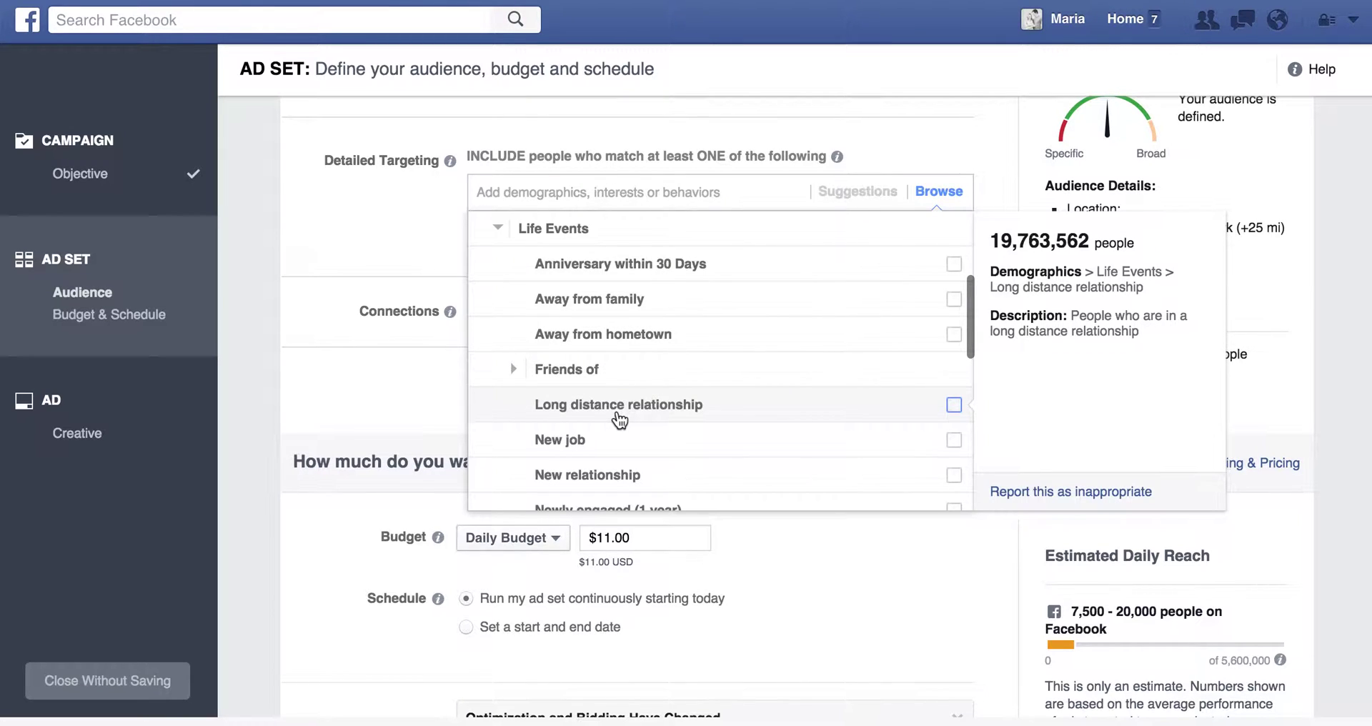
{"action": "scroll", "coordinate": [619, 421], "scroll_direction": "down", "scroll_amount": 1}
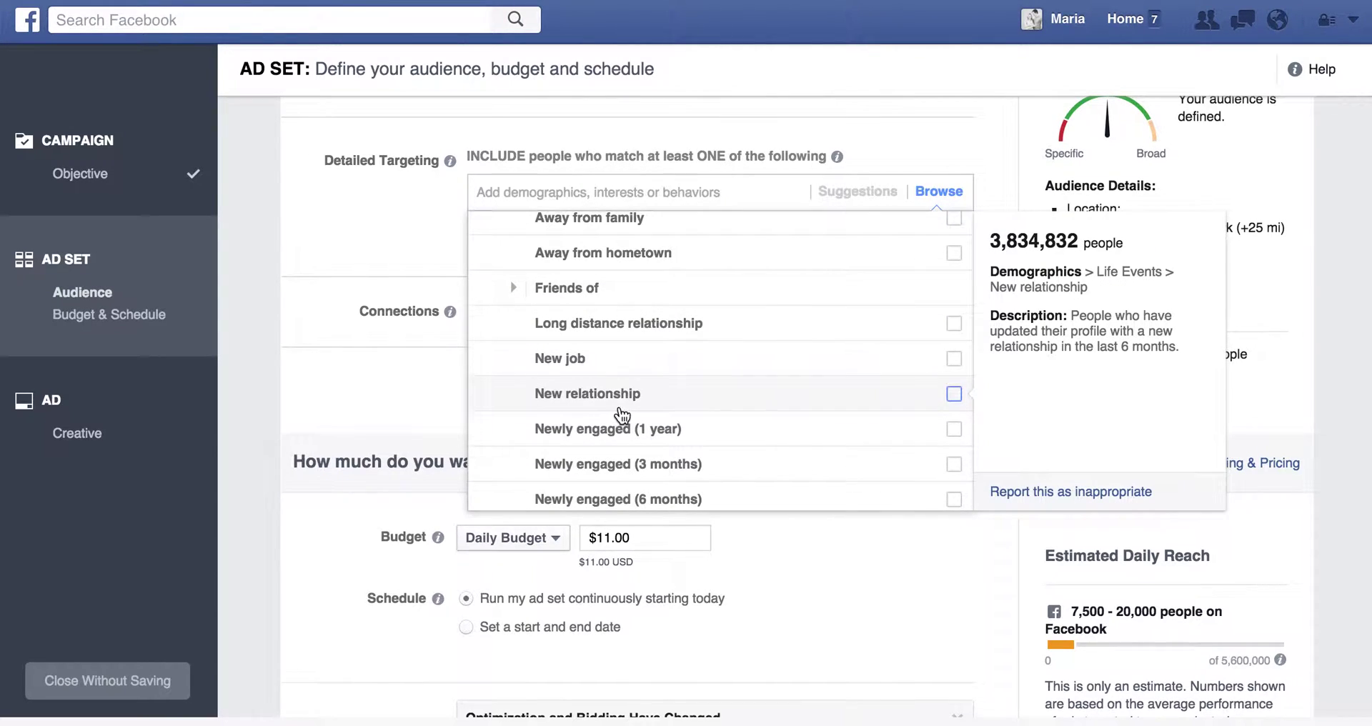
{"action": "scroll", "coordinate": [619, 418], "scroll_direction": "down", "scroll_amount": 2}
{"action": "scroll", "coordinate": [630, 321], "scroll_direction": "down", "scroll_amount": 2}
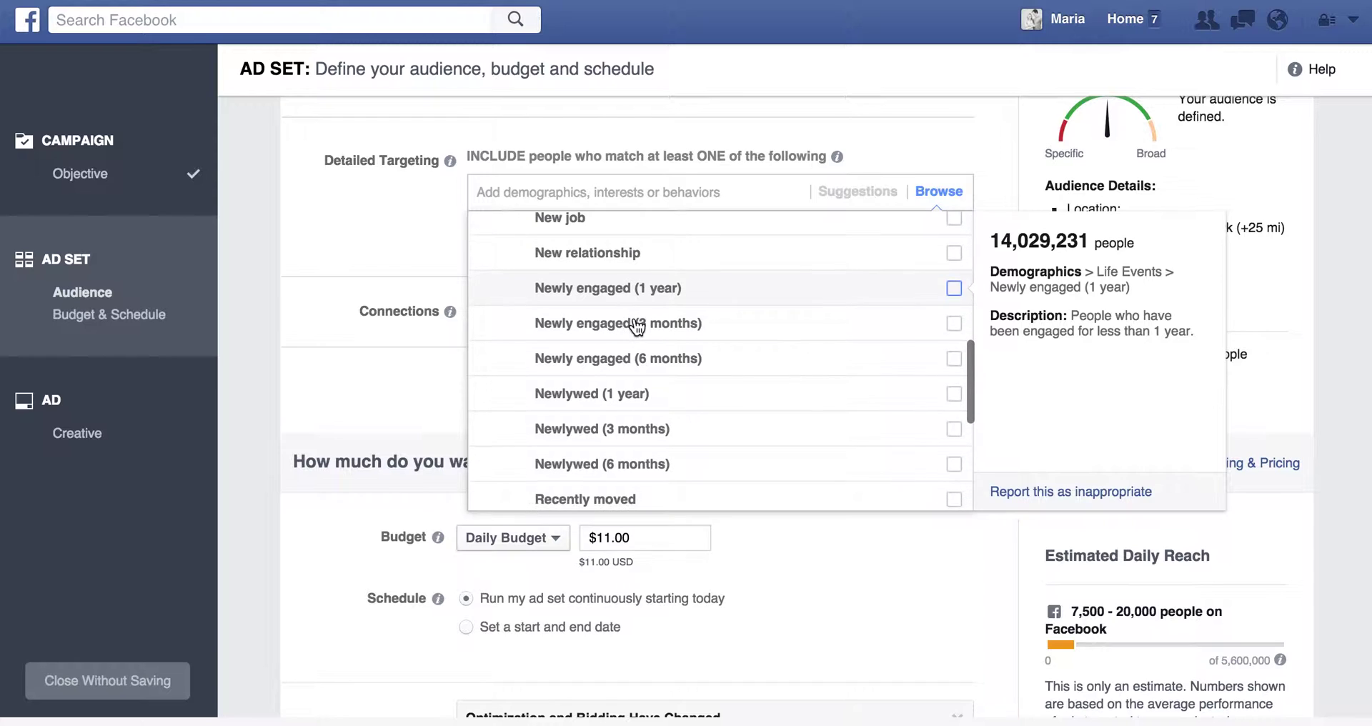
{"action": "scroll", "coordinate": [632, 322], "scroll_direction": "down", "scroll_amount": 5}
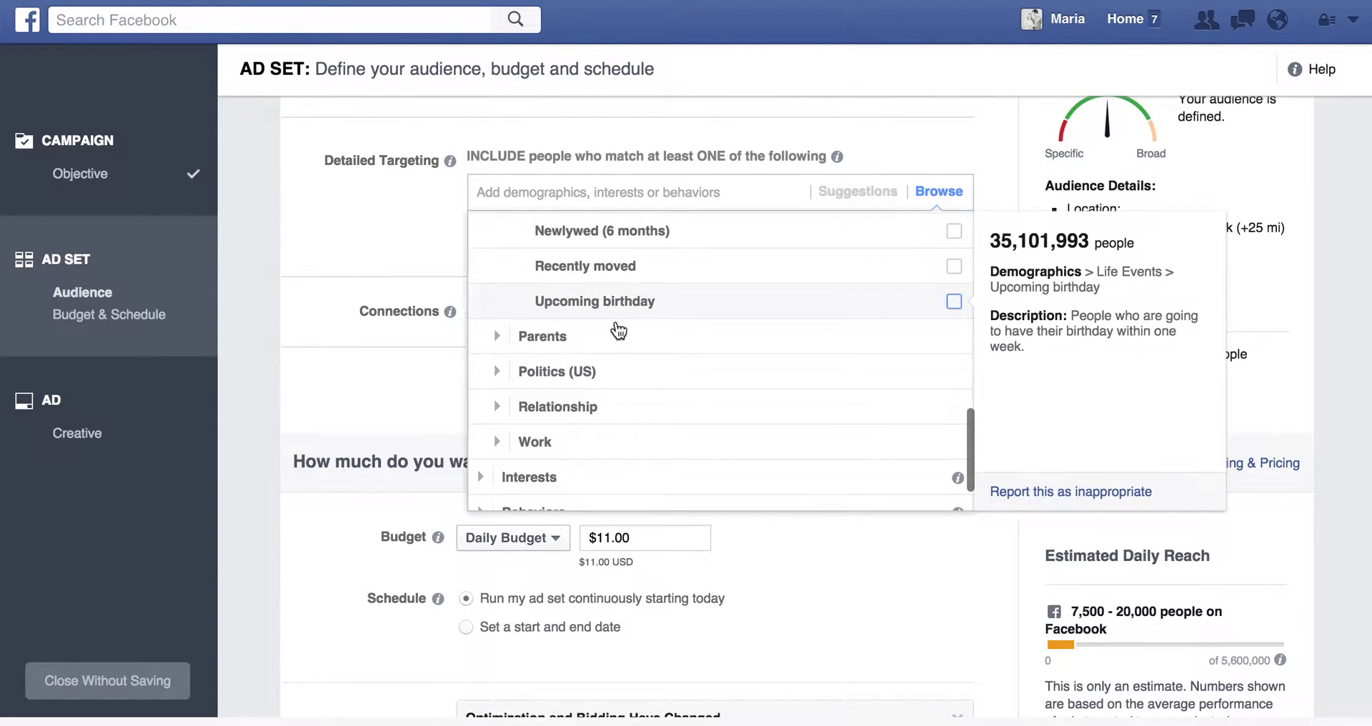
{"action": "scroll", "coordinate": [585, 337], "scroll_direction": "up", "scroll_amount": 1}
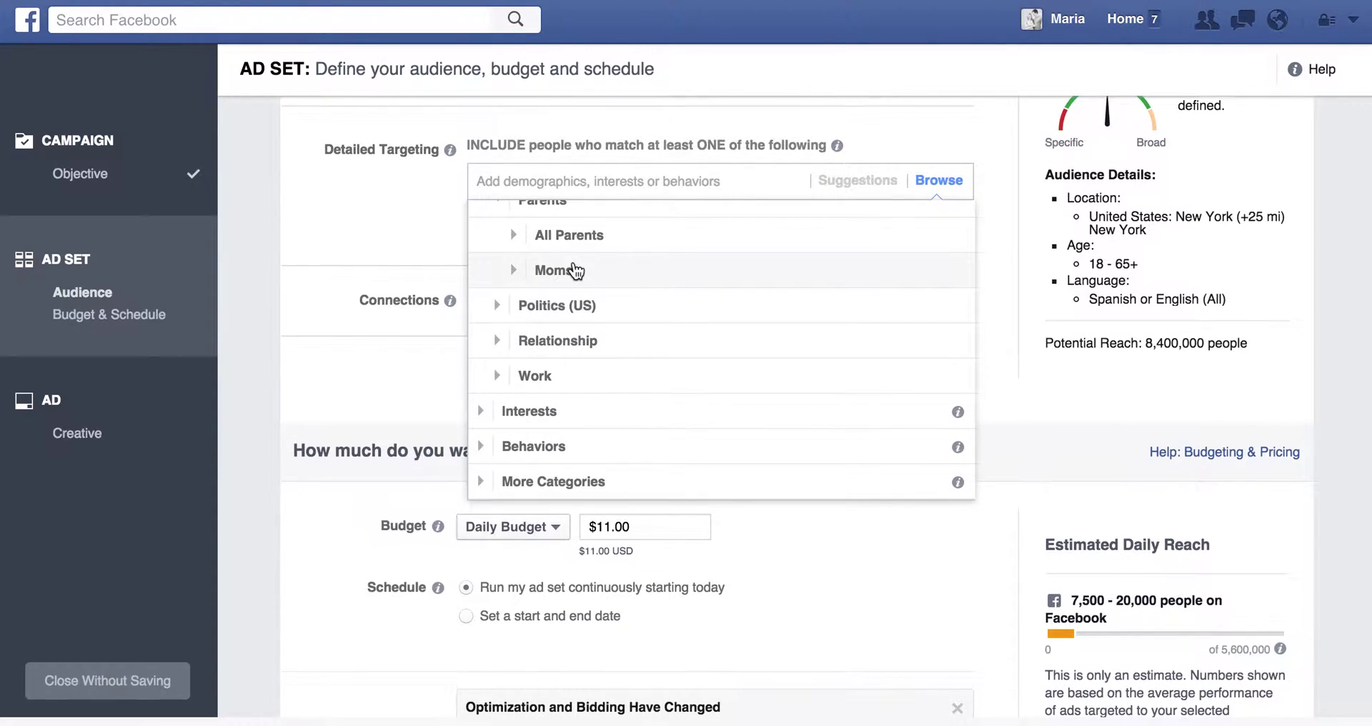
- Add Parents > Moms > Trendy moms to detailed targeting
{"action": "left_click", "coordinate": [576, 269]}
{"action": "mouse_move", "coordinate": [659, 340]}
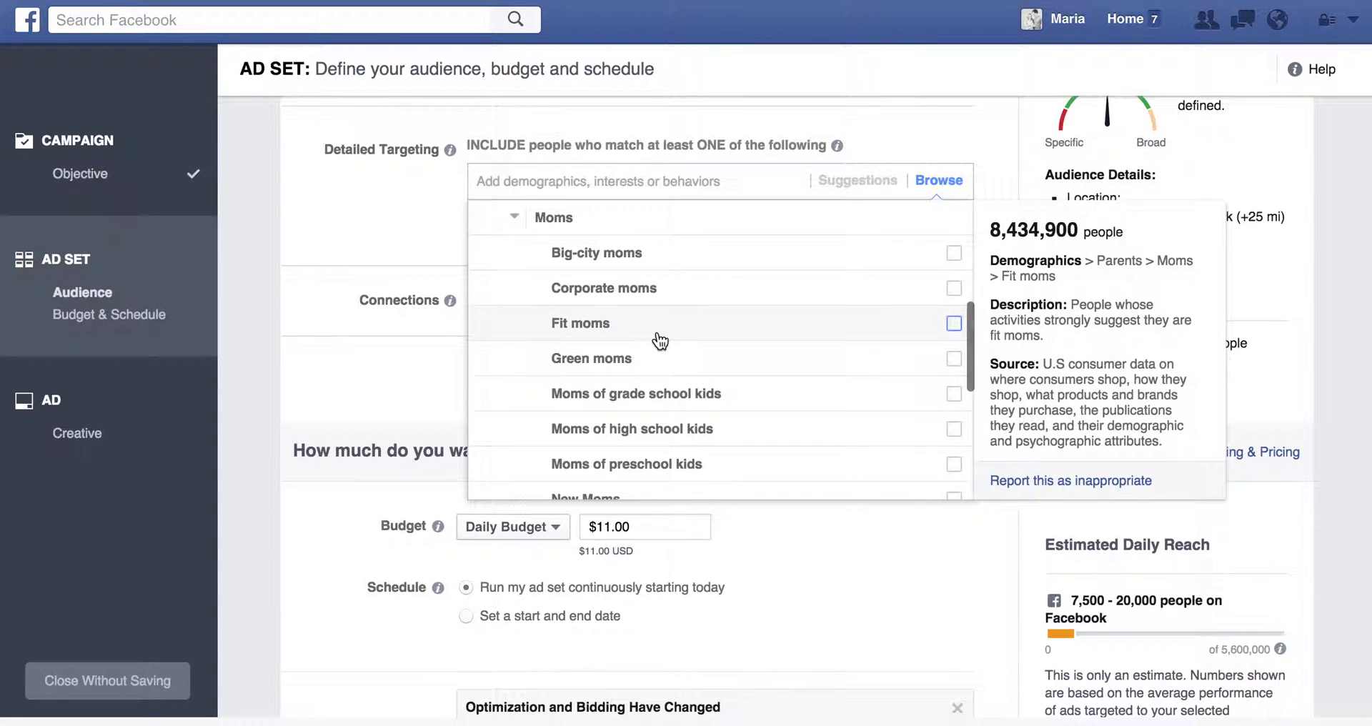
{"action": "scroll", "coordinate": [658, 342], "scroll_direction": "down", "scroll_amount": 5}
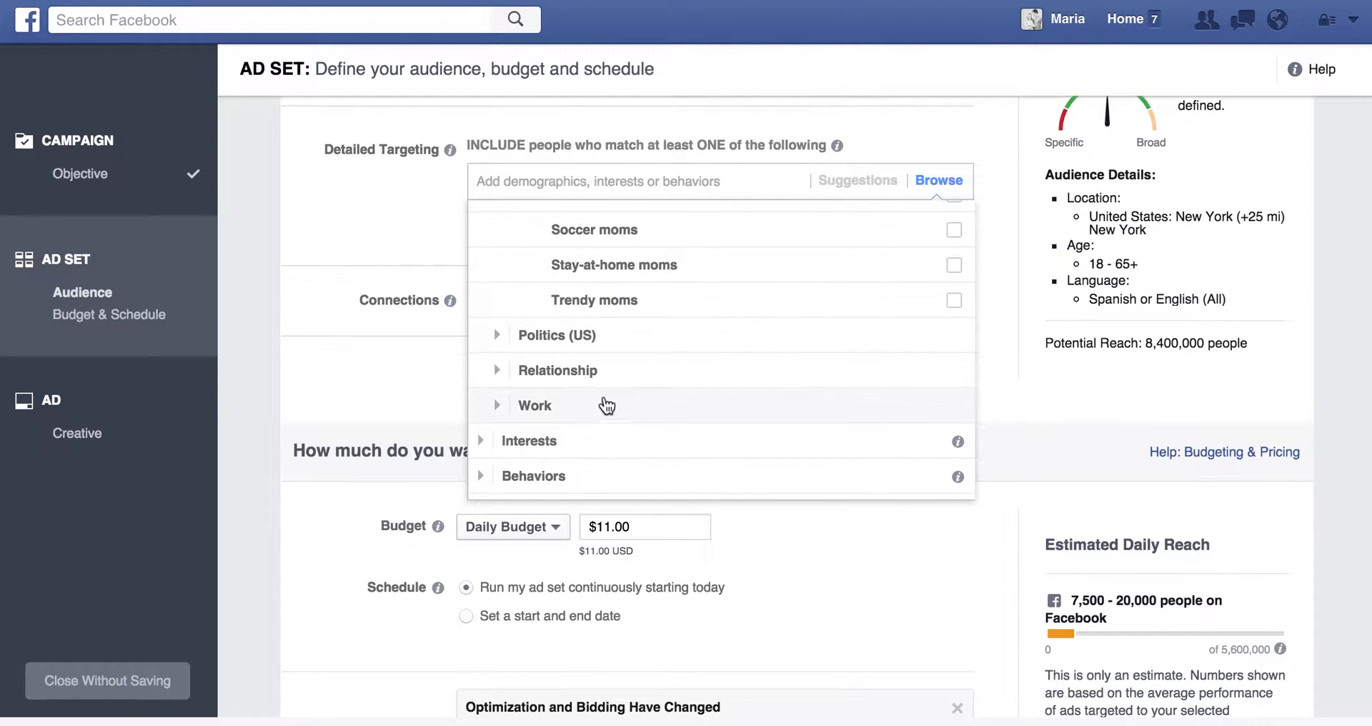
{"action": "mouse_move", "coordinate": [757, 306]}
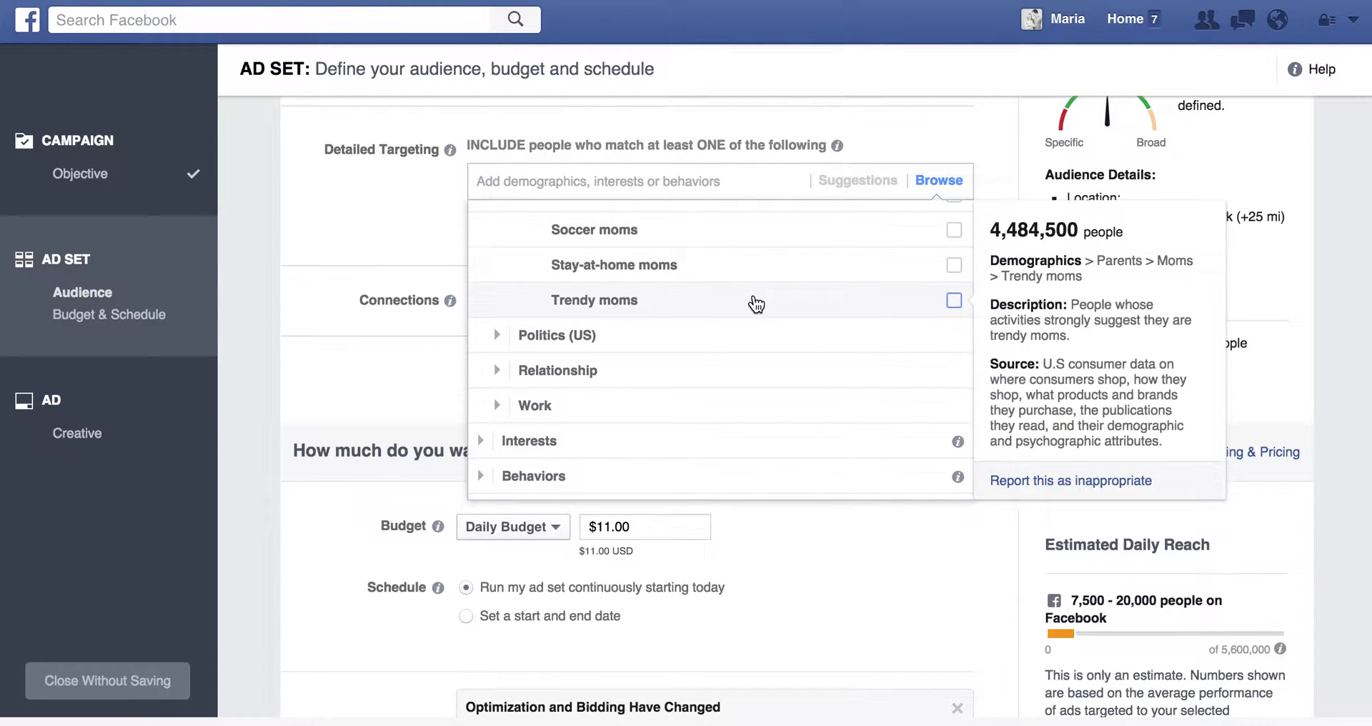
{"action": "left_click", "coordinate": [656, 300]}
- Add the Relationship Status options Married and In a relationship
{"action": "scroll", "coordinate": [699, 407], "scroll_direction": "down", "scroll_amount": 1}
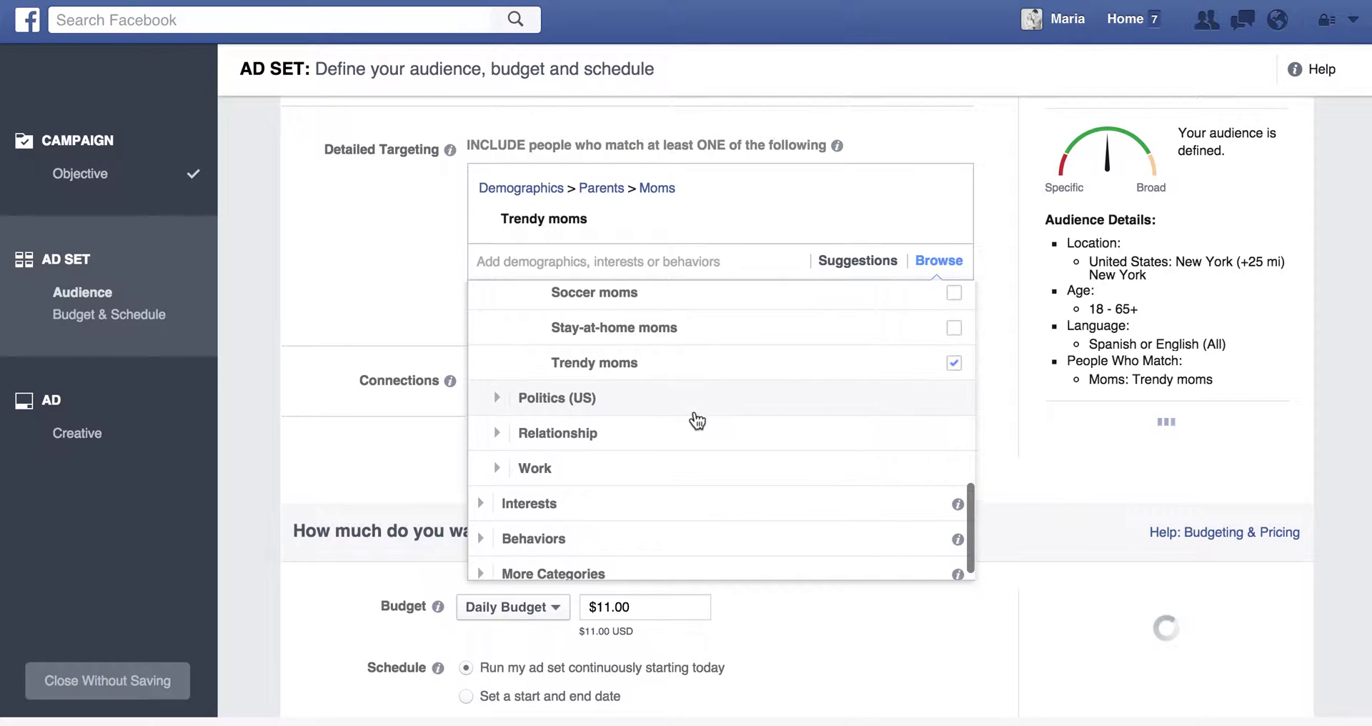
{"action": "left_click", "coordinate": [594, 429]}
{"action": "left_click", "coordinate": [571, 417]}
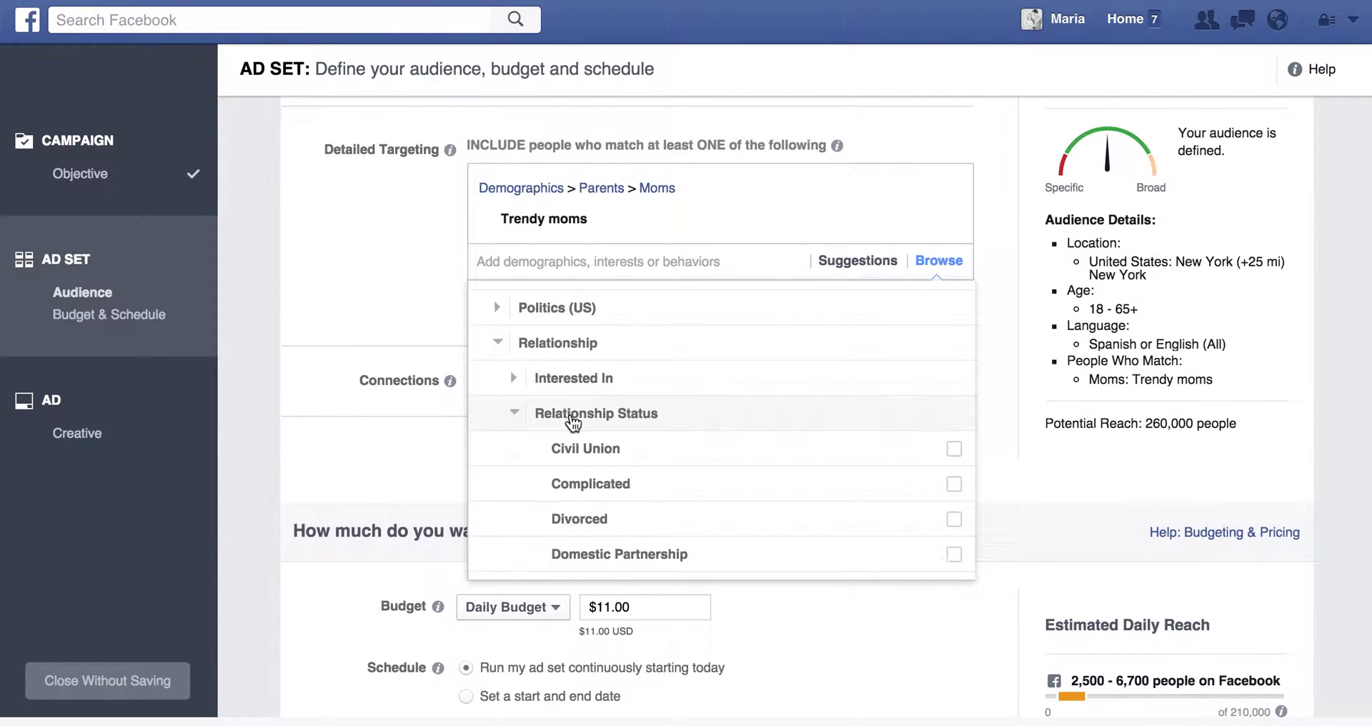
{"action": "scroll", "coordinate": [574, 424], "scroll_direction": "down", "scroll_amount": 3}
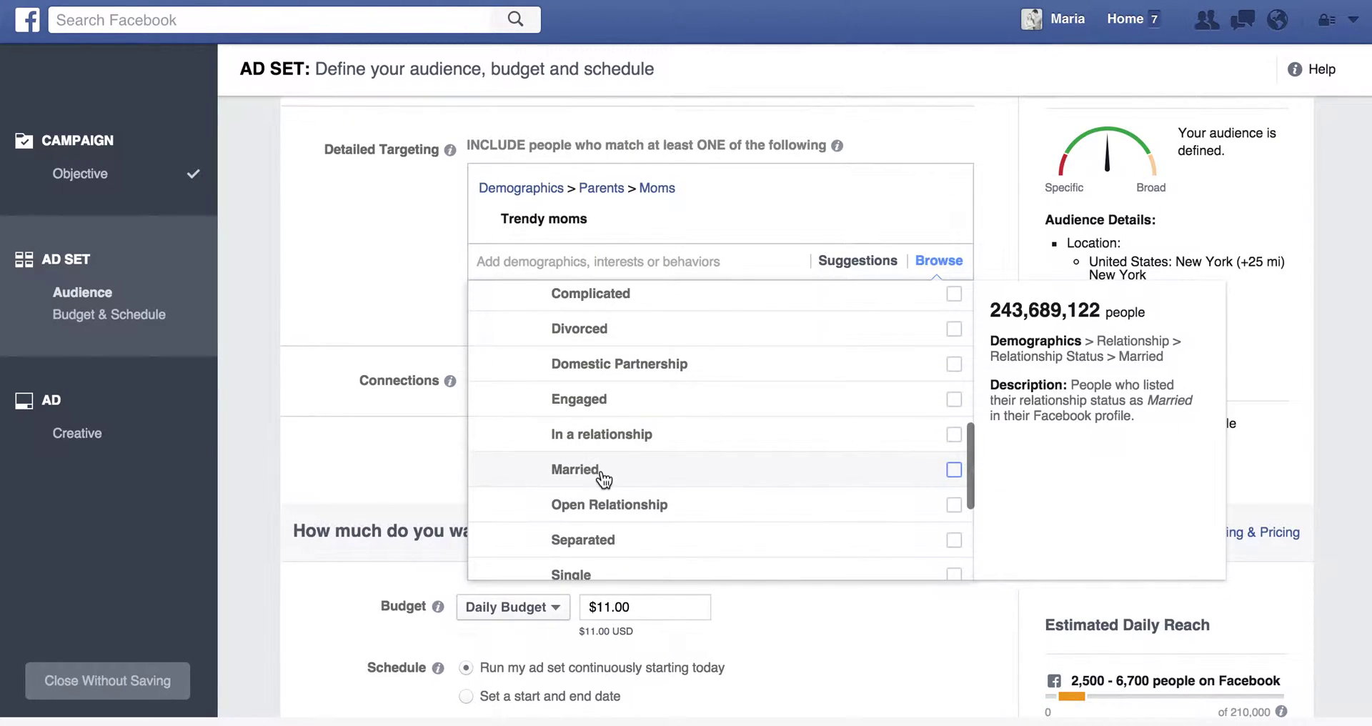
{"action": "left_click", "coordinate": [599, 477]}
{"action": "left_click", "coordinate": [634, 502]}
{"action": "left_click", "coordinate": [374, 353]}
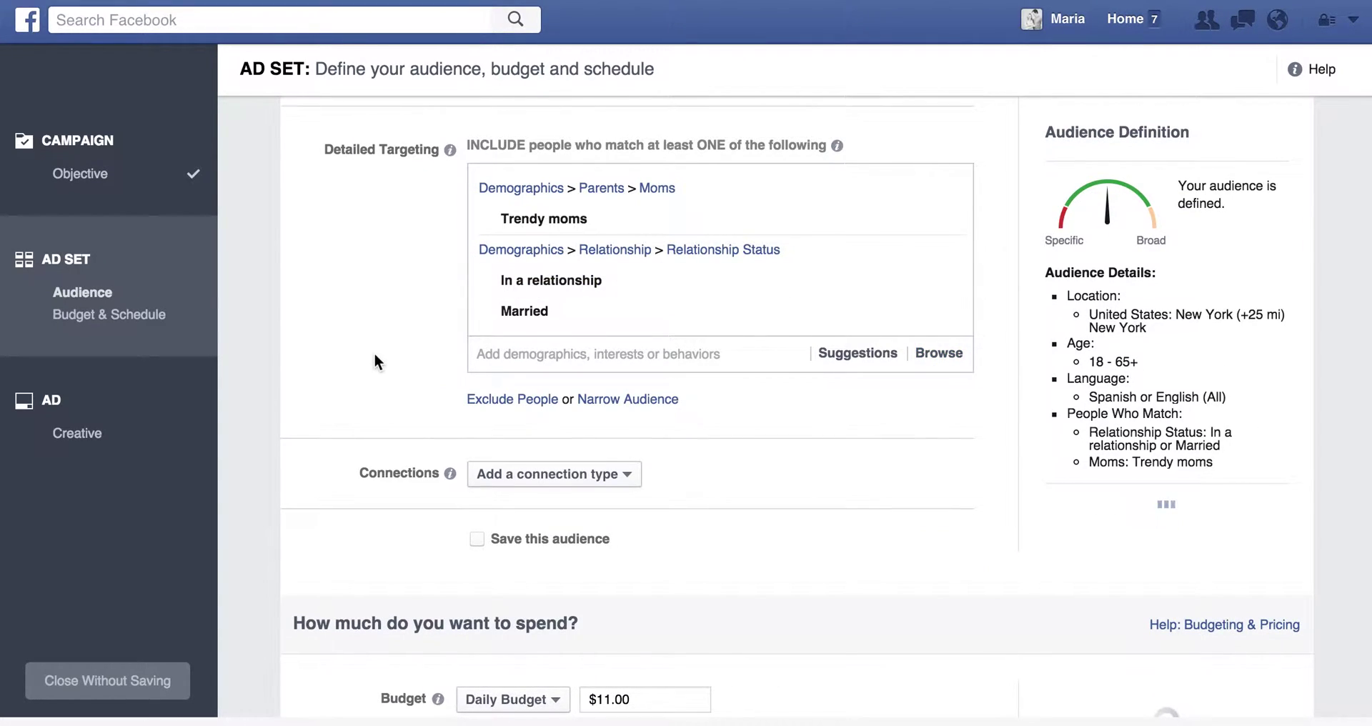
- Set the Facebook Pages connection to Exclude people who like your Page
{"action": "left_click", "coordinate": [579, 475]}
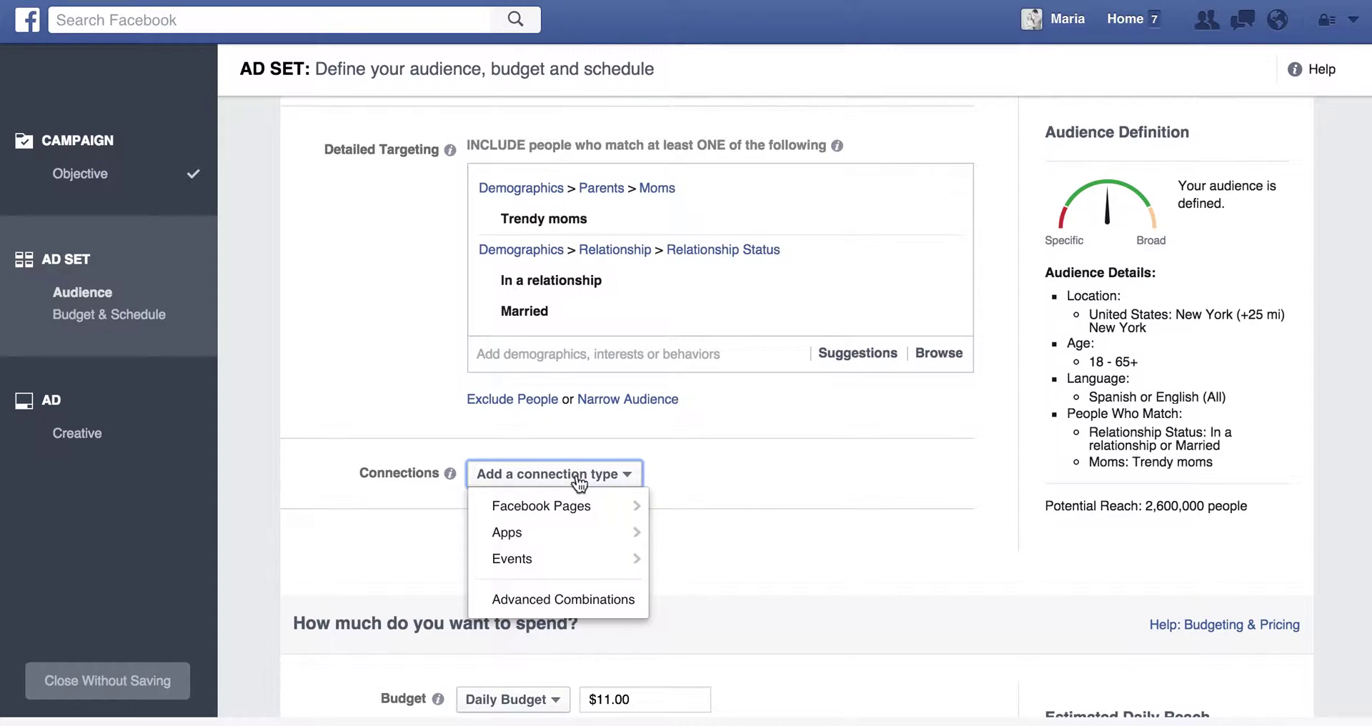
{"action": "mouse_move", "coordinate": [600, 508]}
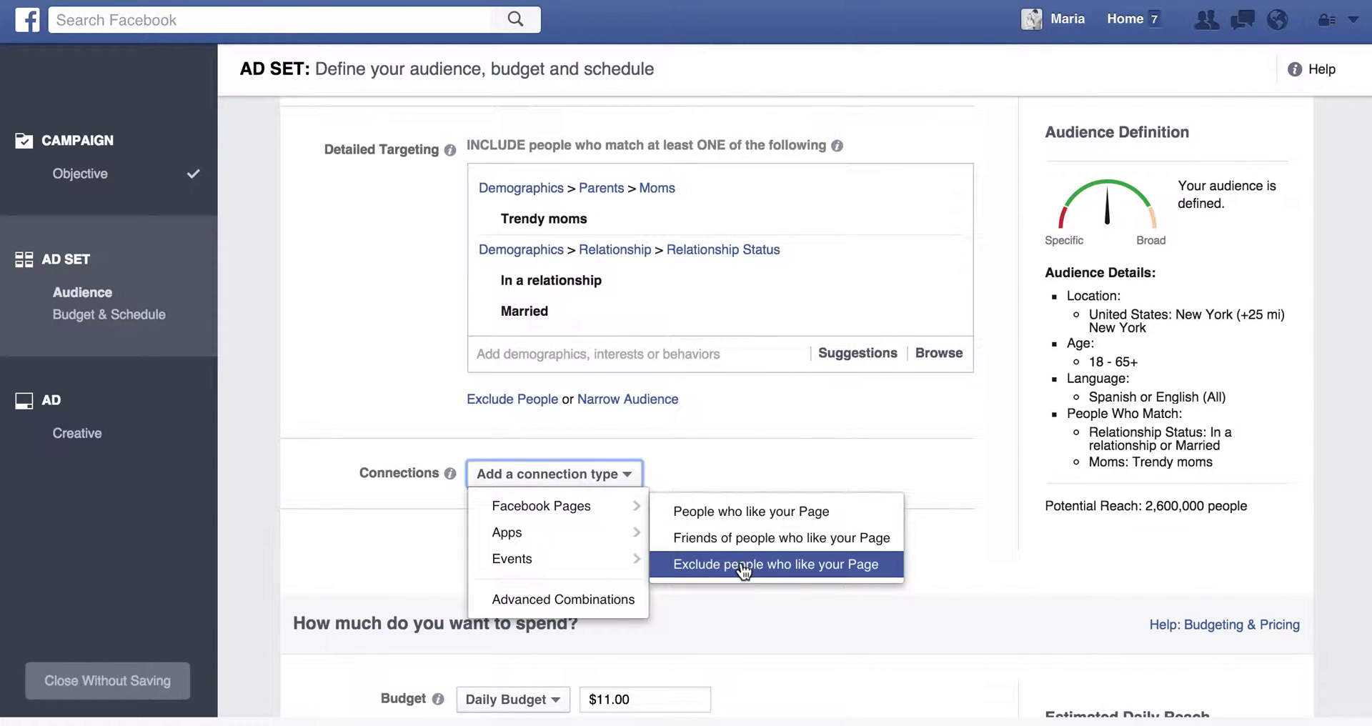
{"action": "left_click", "coordinate": [817, 566]}
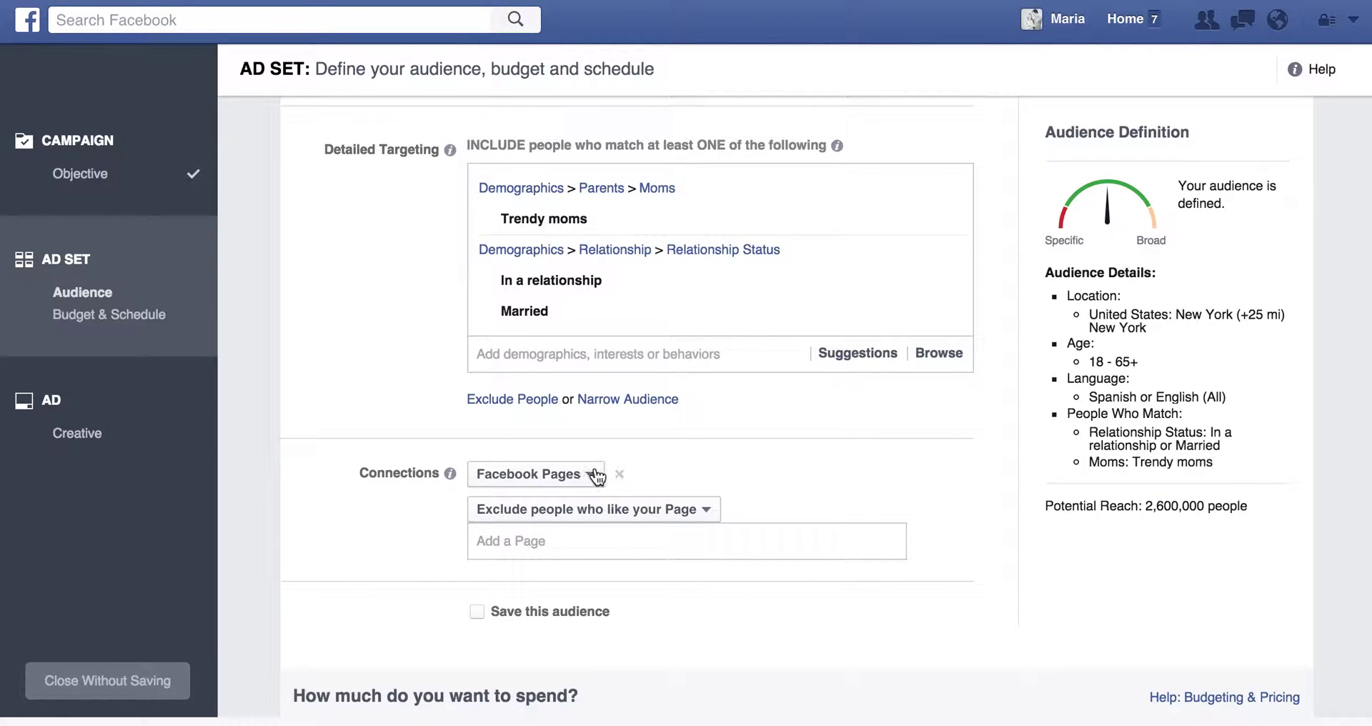
- Explore the other connection type options and review the 2,600,000 potential reach
{"action": "left_click", "coordinate": [581, 509]}
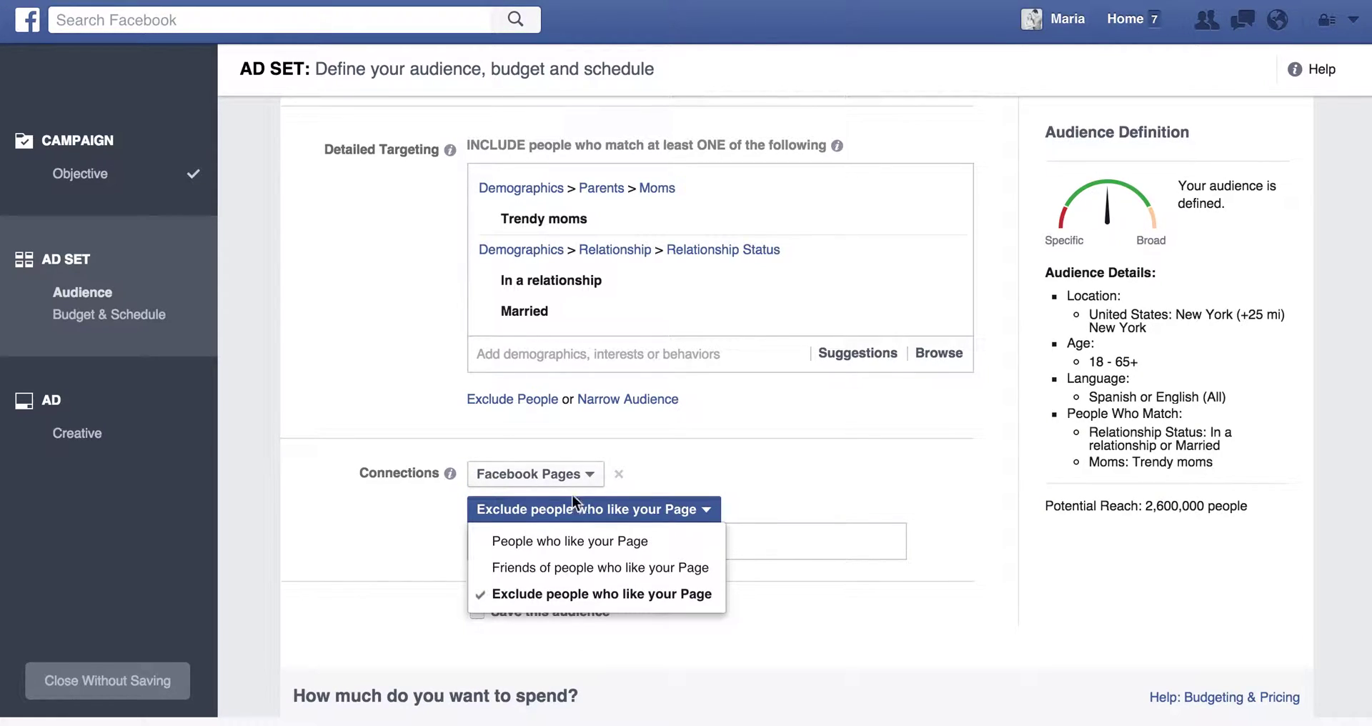
{"action": "left_click", "coordinate": [541, 471]}
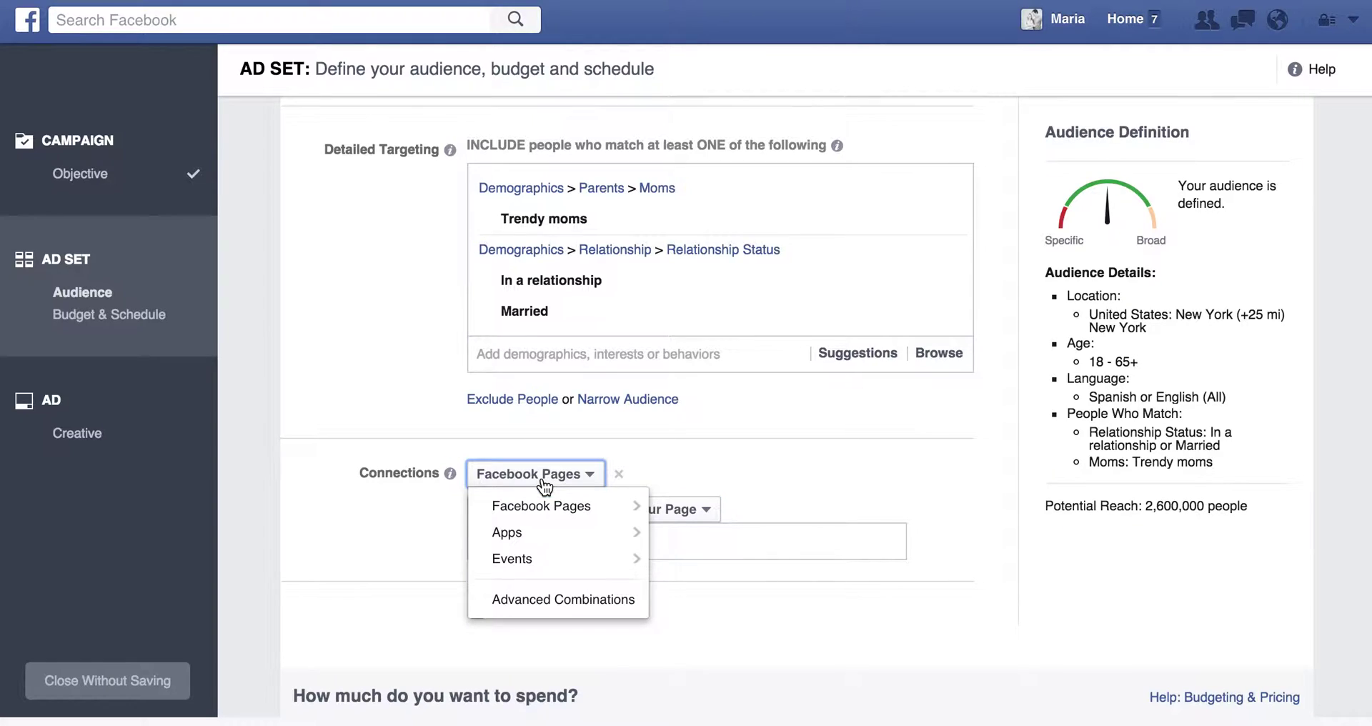
{"action": "left_click", "coordinate": [820, 492]}
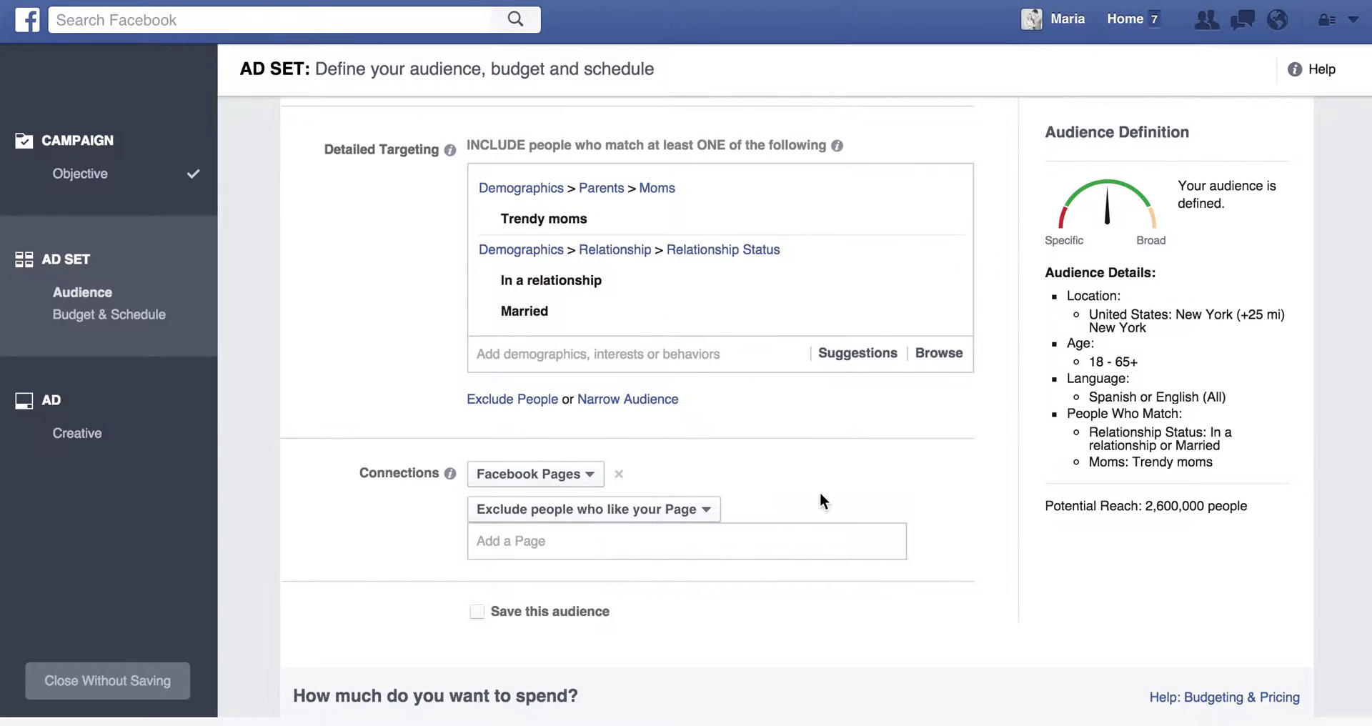
{"action": "left_click", "coordinate": [536, 541]}
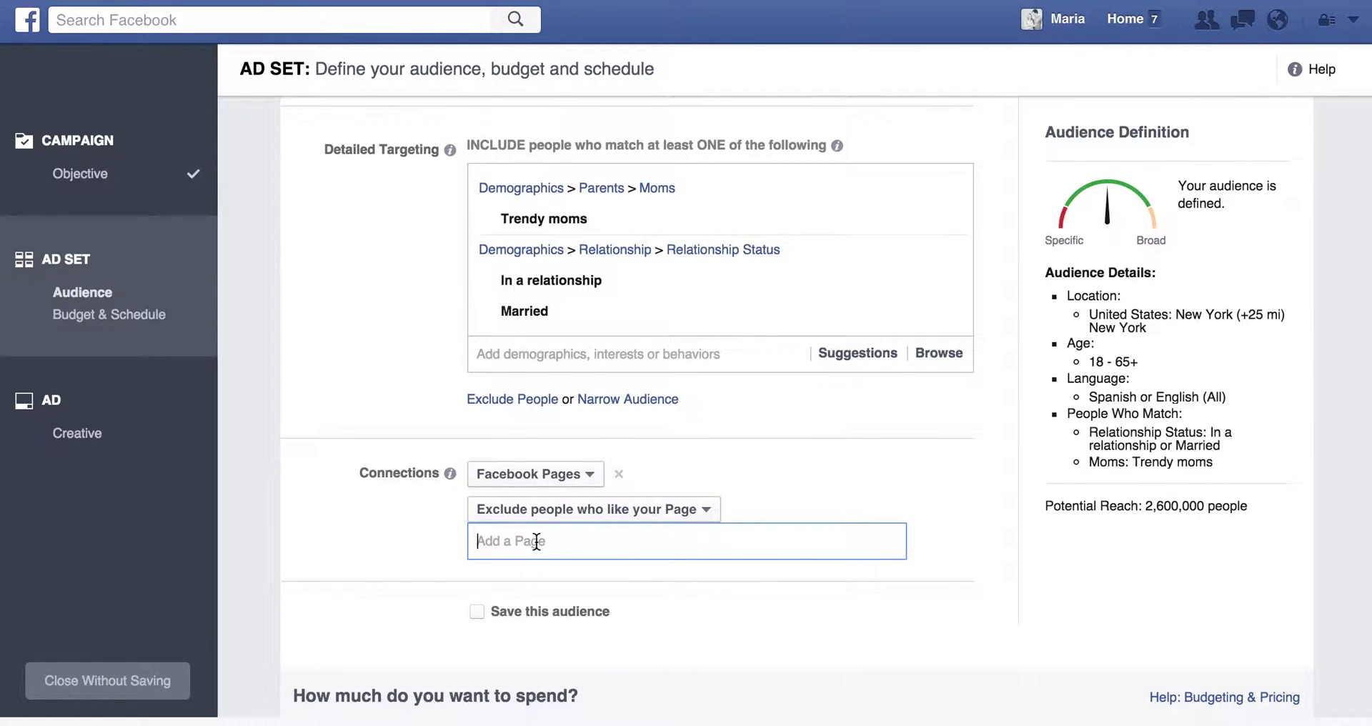
{"action": "left_click", "coordinate": [528, 474]}
{"action": "mouse_move", "coordinate": [549, 519]}
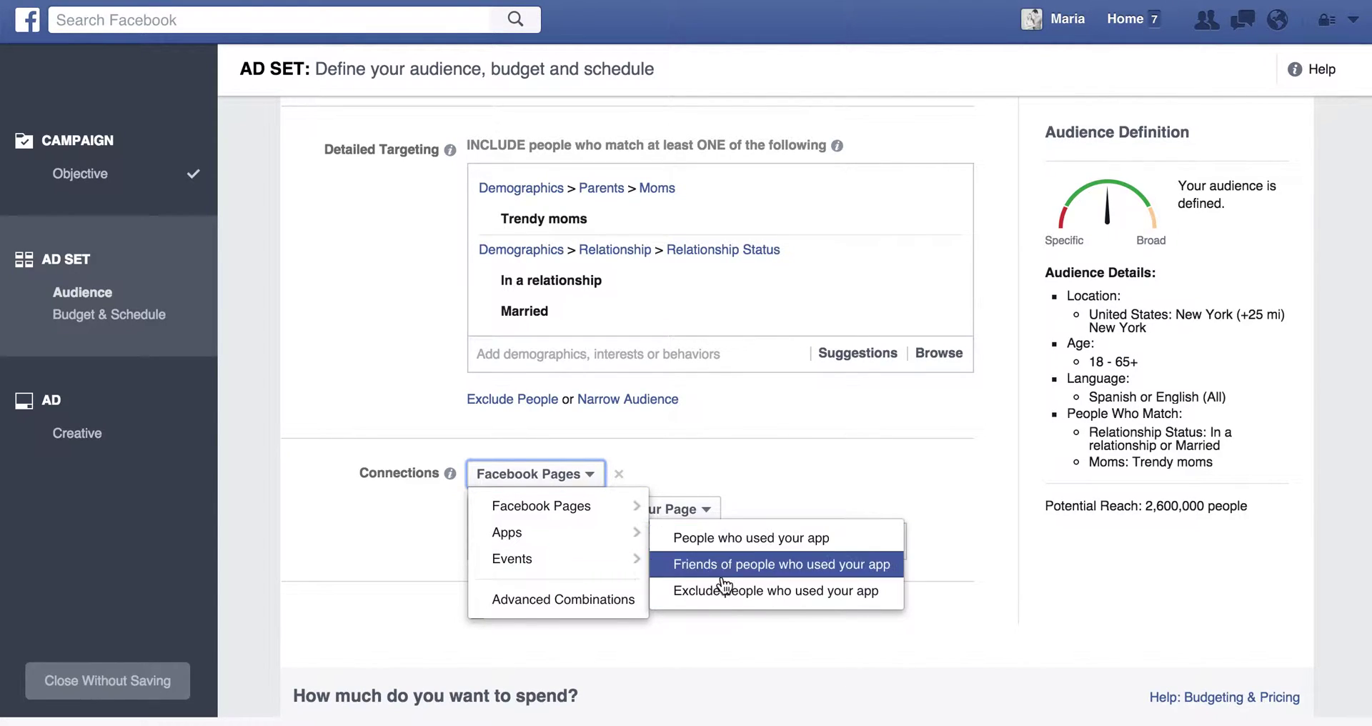
{"action": "mouse_move", "coordinate": [580, 561]}
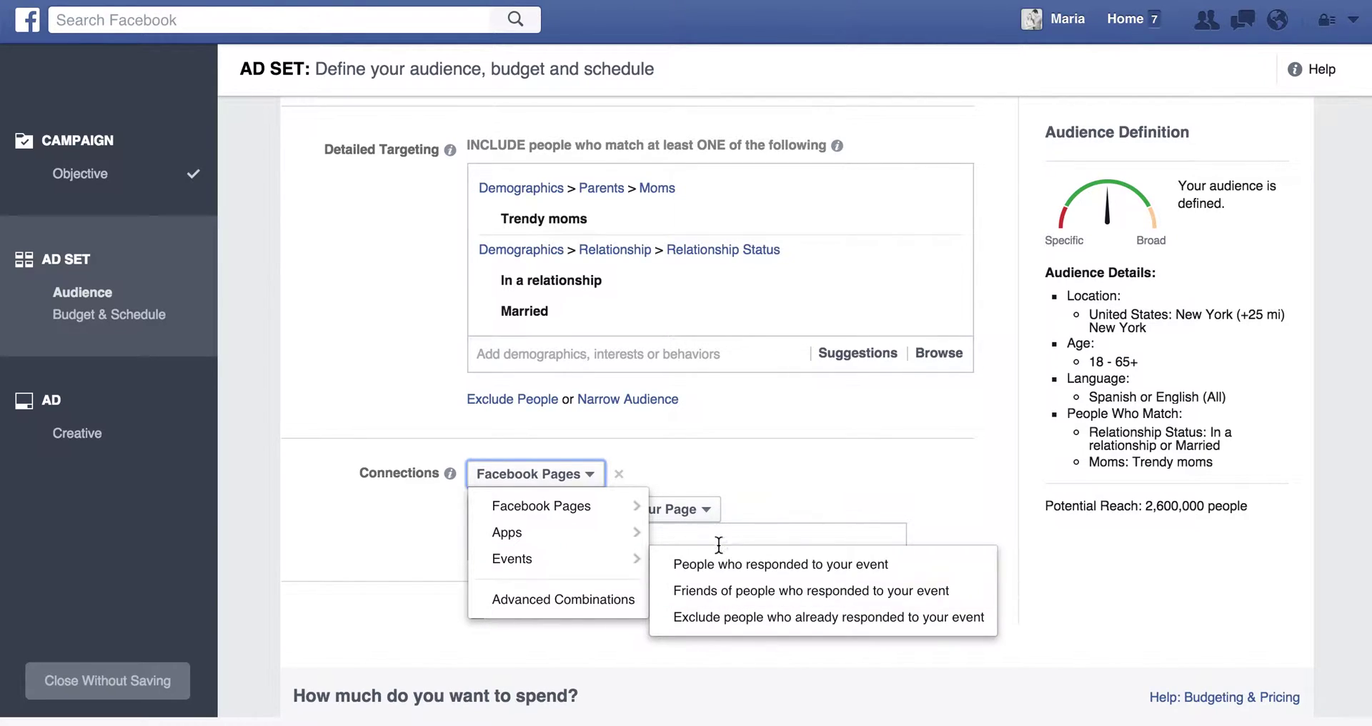
{"action": "left_click", "coordinate": [817, 469]}
{"action": "scroll", "coordinate": [816, 467], "scroll_direction": "down", "scroll_amount": 2}
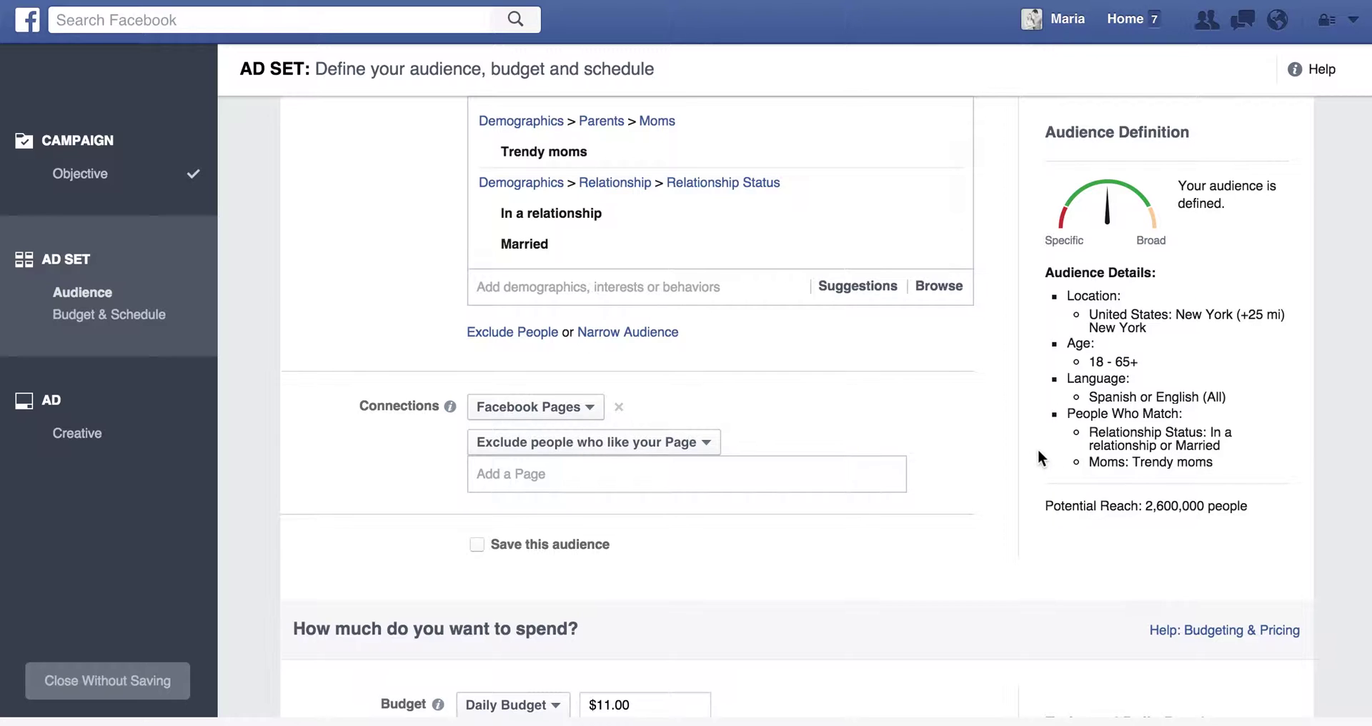
{"action": "scroll", "coordinate": [1041, 457], "scroll_direction": "up", "scroll_amount": 10}
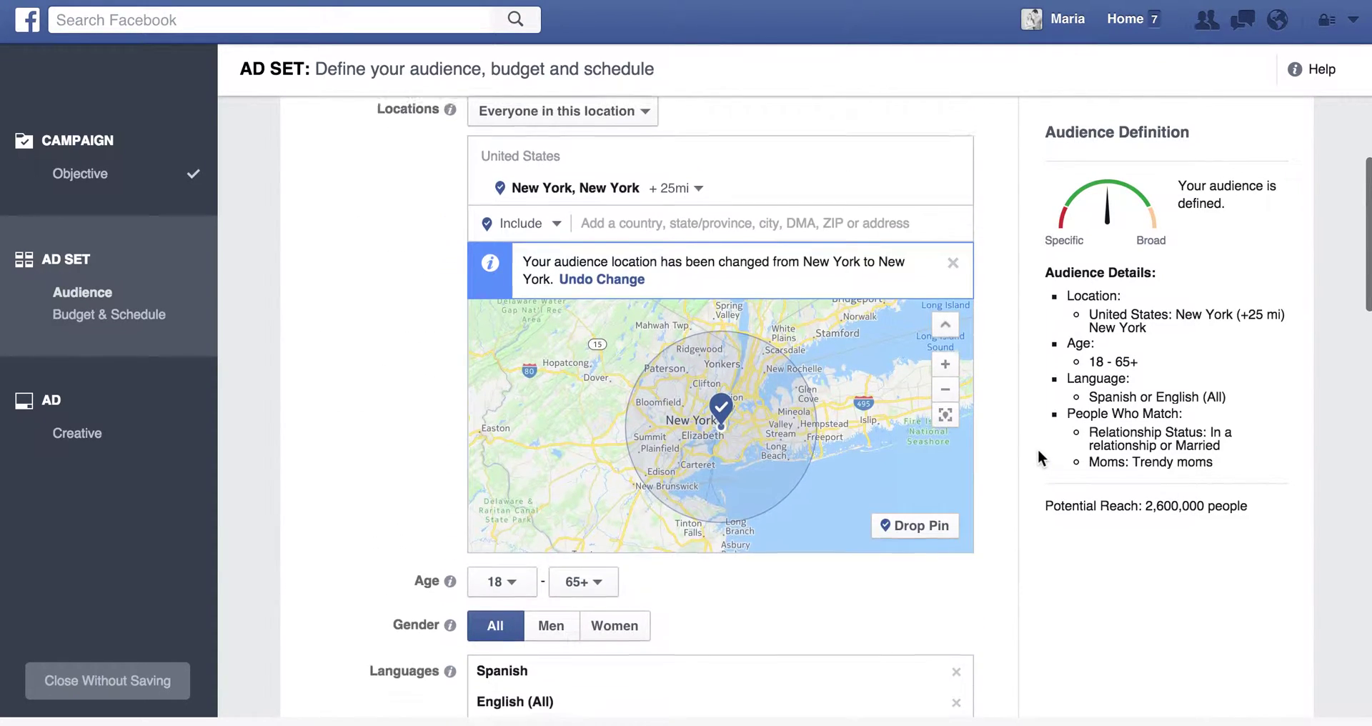
- Set Gender to Women, cutting potential reach to 1,500,000 people
{"action": "scroll", "coordinate": [1038, 457], "scroll_direction": "down", "scroll_amount": 1}
{"action": "left_click", "coordinate": [633, 598]}
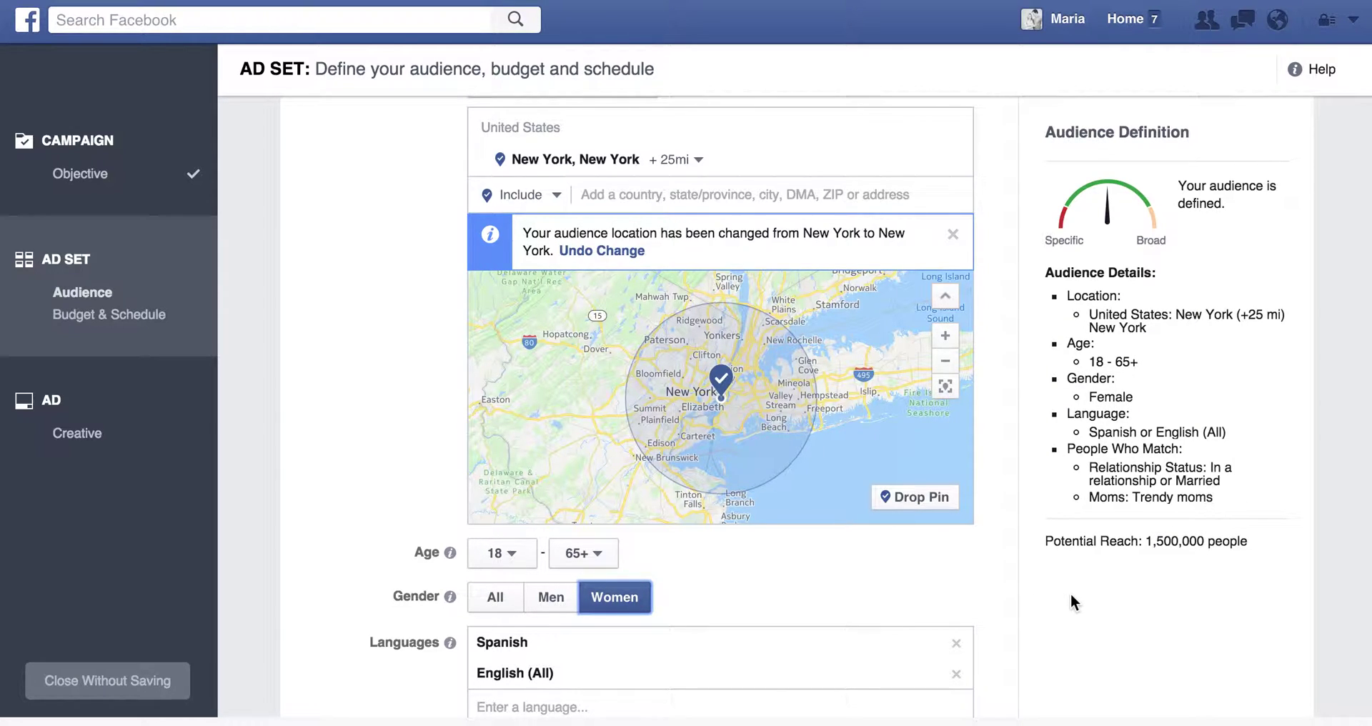
{"action": "scroll", "coordinate": [1071, 593], "scroll_direction": "down", "scroll_amount": 5}
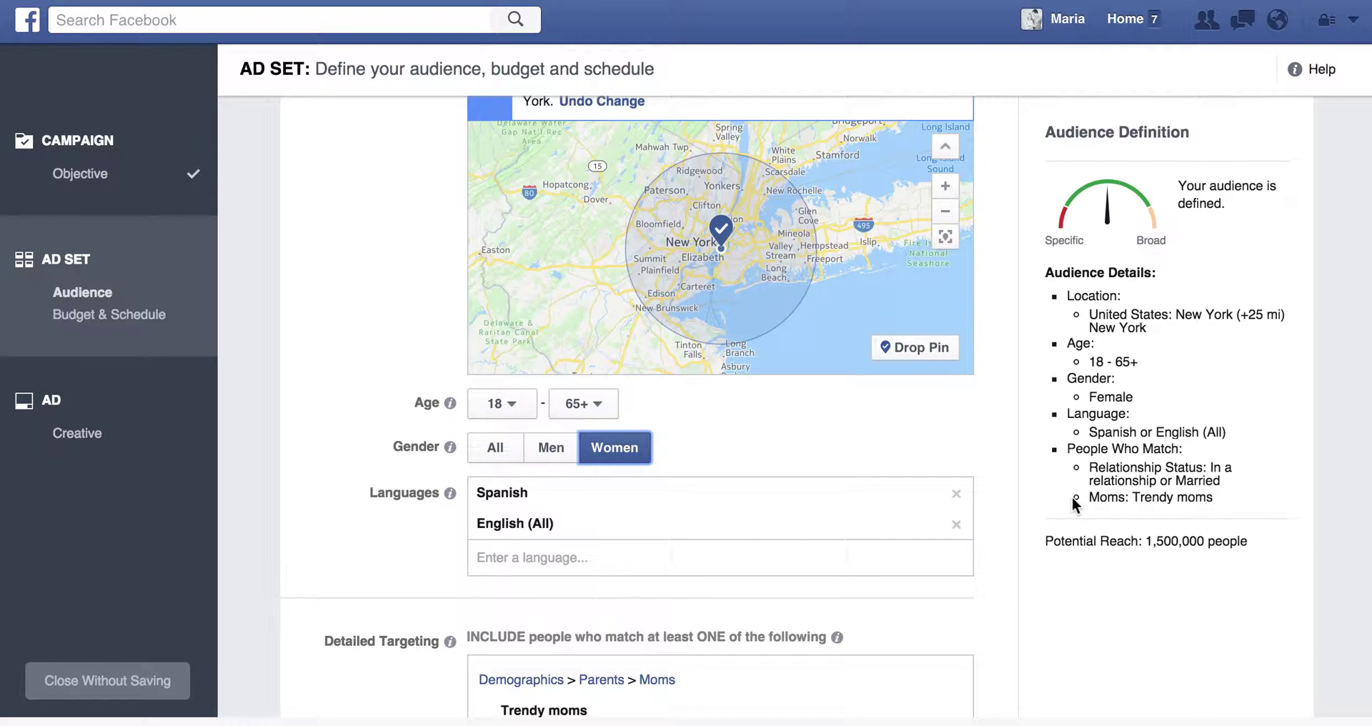
{"action": "scroll", "coordinate": [1073, 496], "scroll_direction": "down", "scroll_amount": 12}
- Choose Set a start and end date and switch to a $350.00 Lifetime Budget
{"action": "scroll", "coordinate": [1071, 496], "scroll_direction": "down", "scroll_amount": 3}
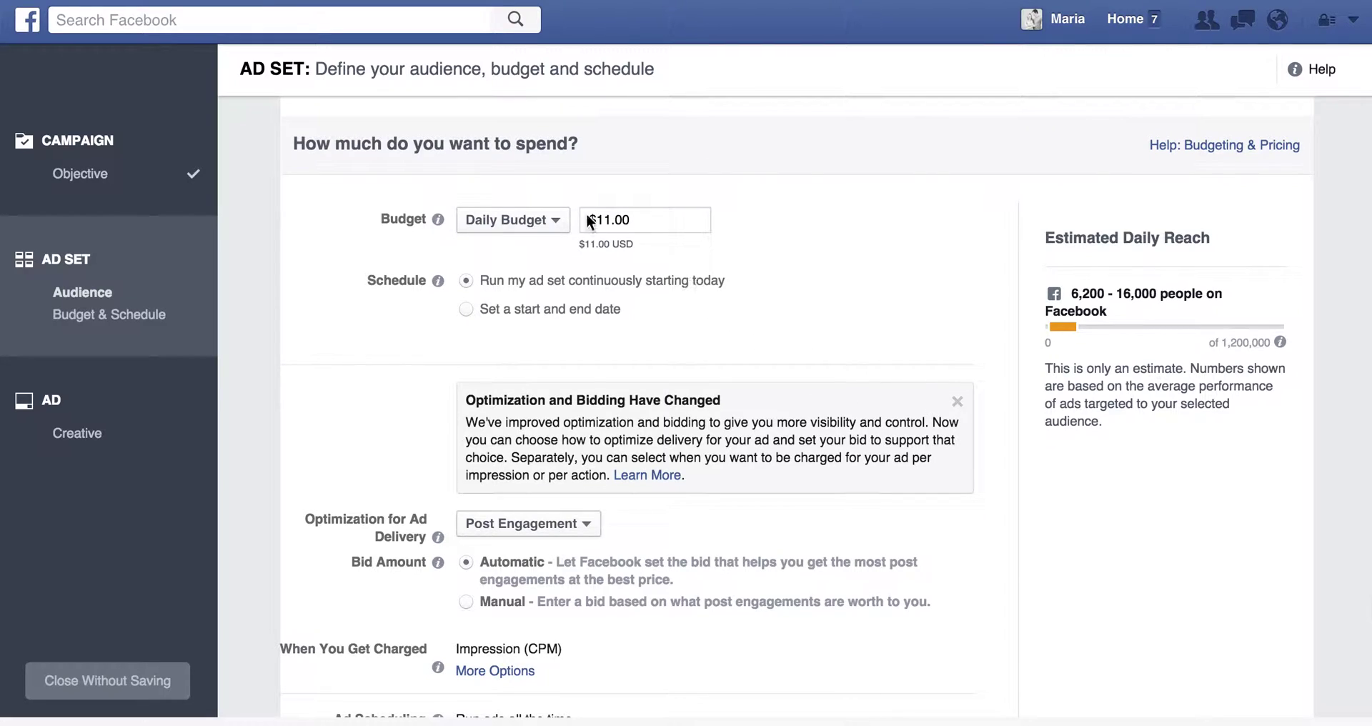
{"action": "left_click", "coordinate": [530, 223]}
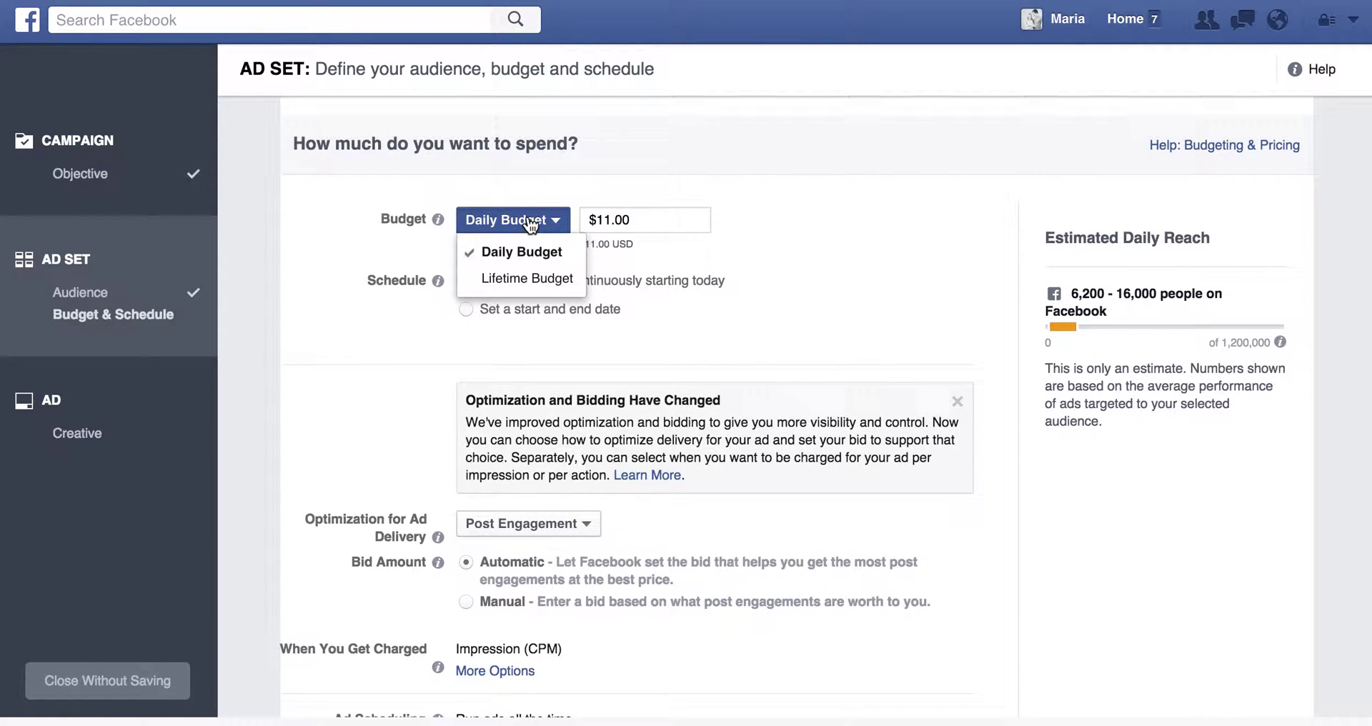
{"action": "left_click", "coordinate": [731, 350]}
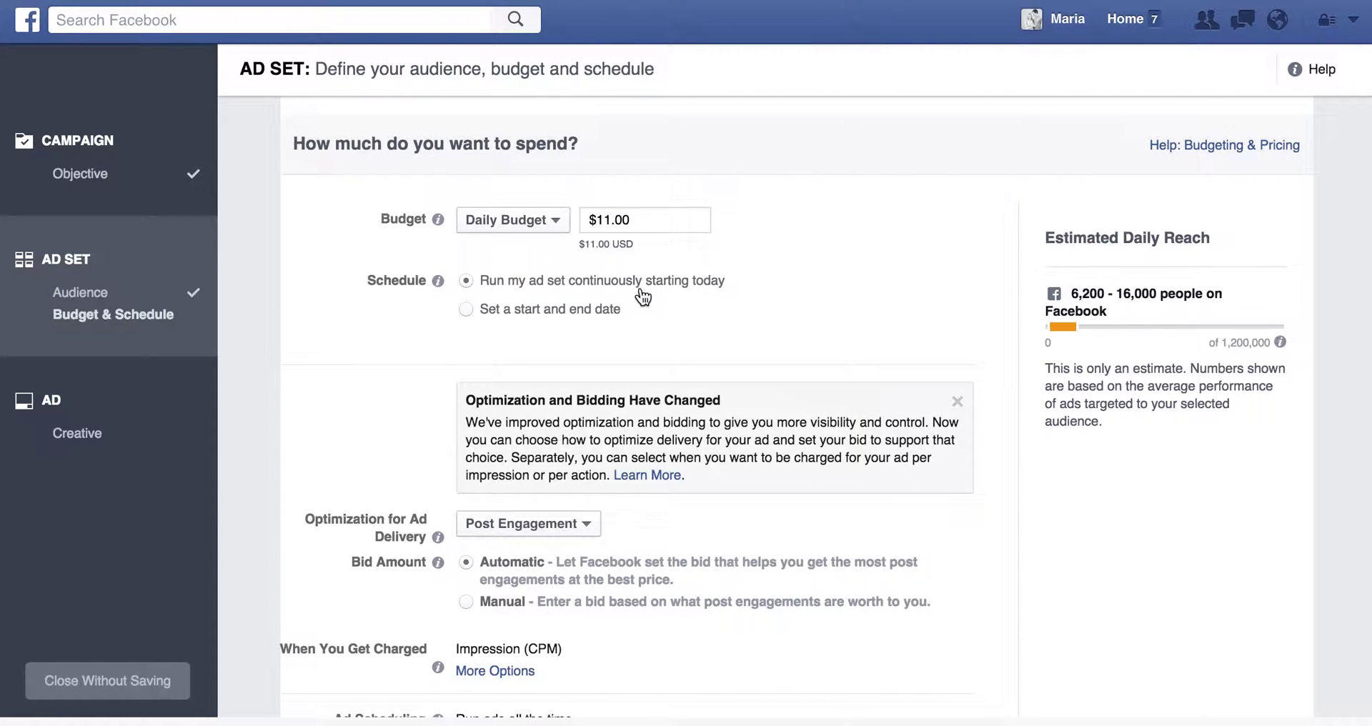
{"action": "left_click", "coordinate": [576, 315]}
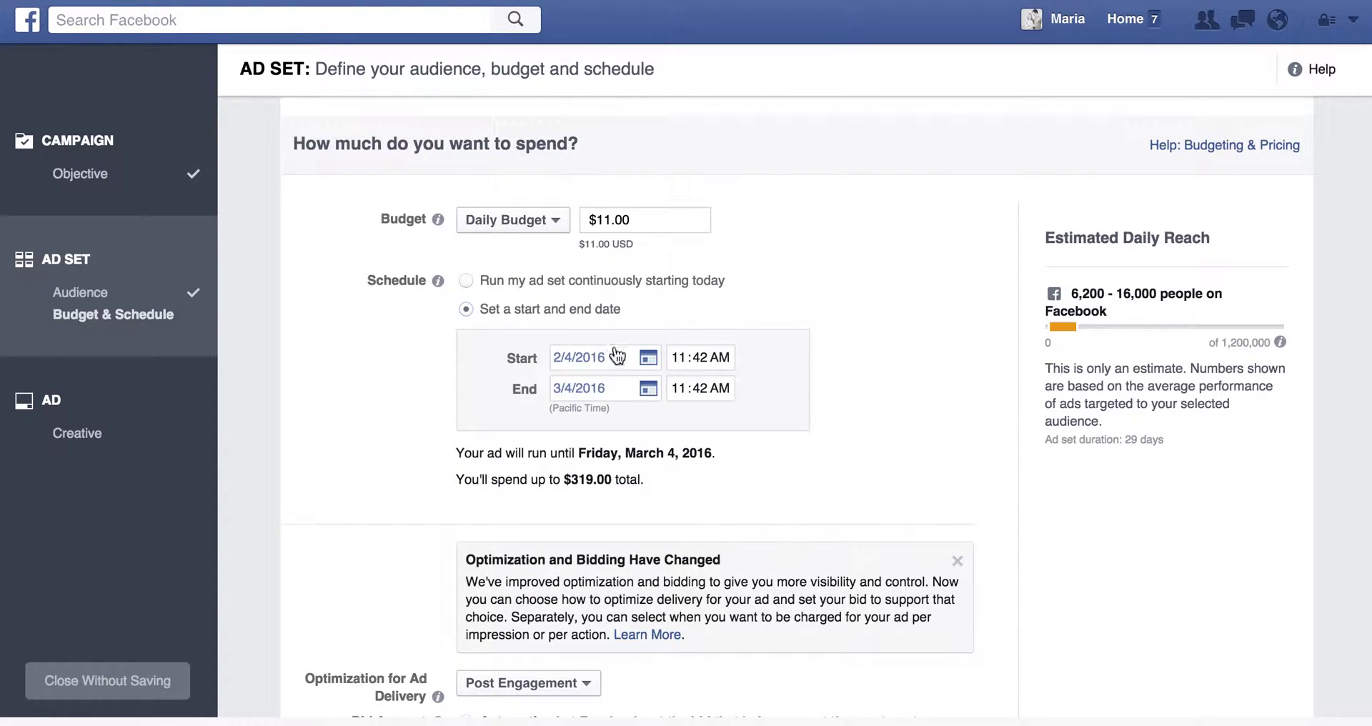
{"action": "left_click", "coordinate": [541, 221]}
{"action": "left_click", "coordinate": [526, 274]}
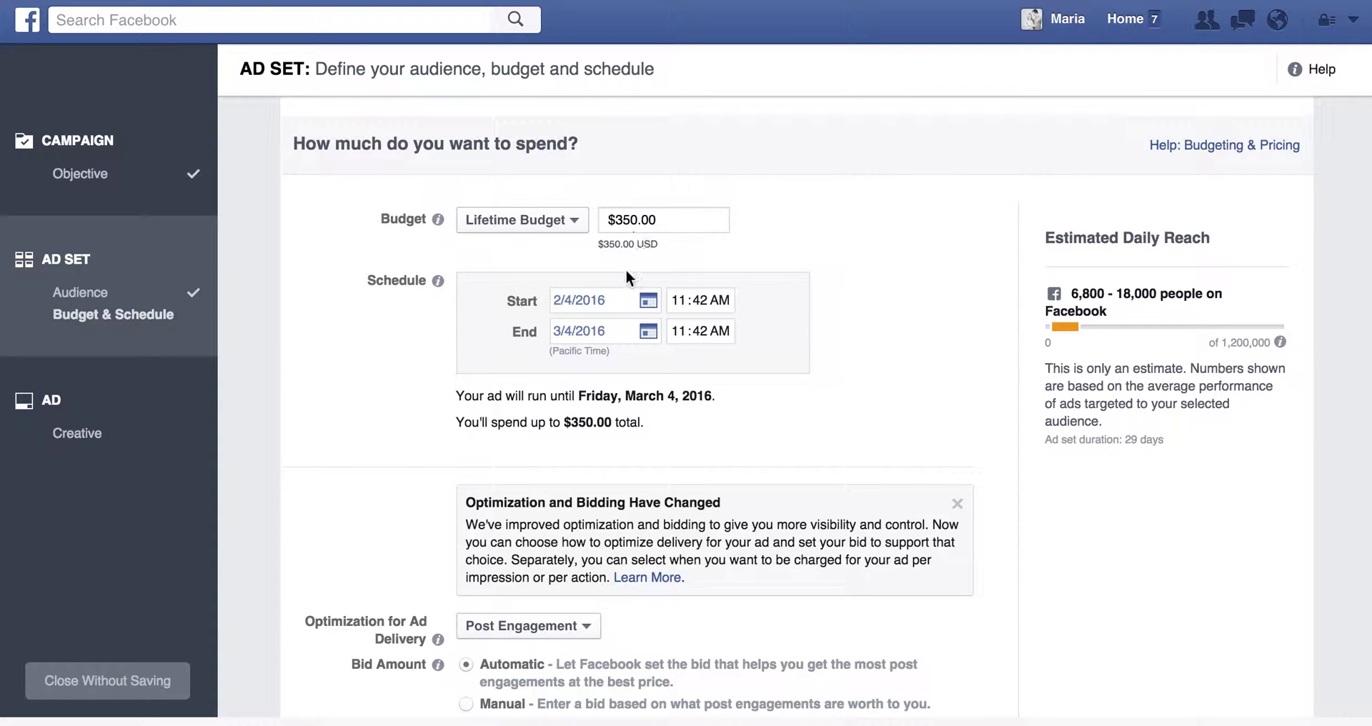
- Set the end date to March 14, 2016
{"action": "left_click", "coordinate": [649, 333]}
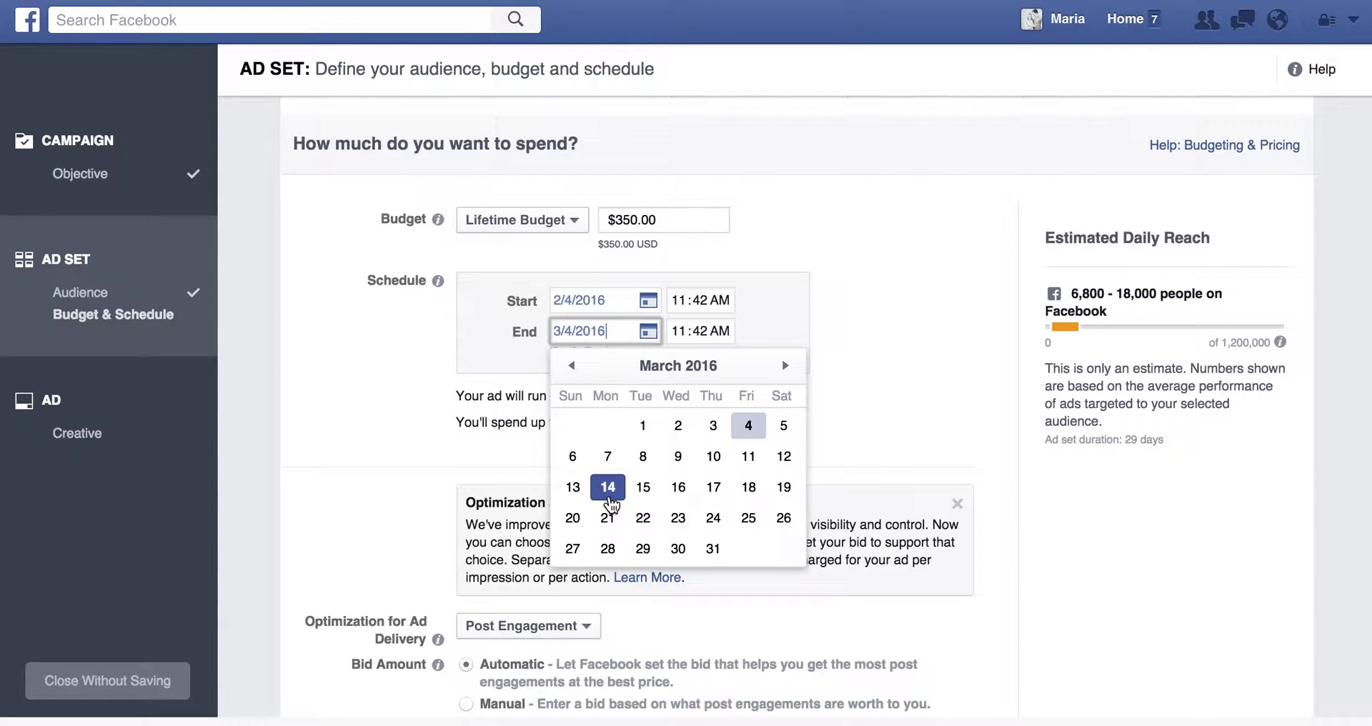
{"action": "left_click", "coordinate": [608, 493]}
{"action": "scroll", "coordinate": [876, 420], "scroll_direction": "down", "scroll_amount": 1}
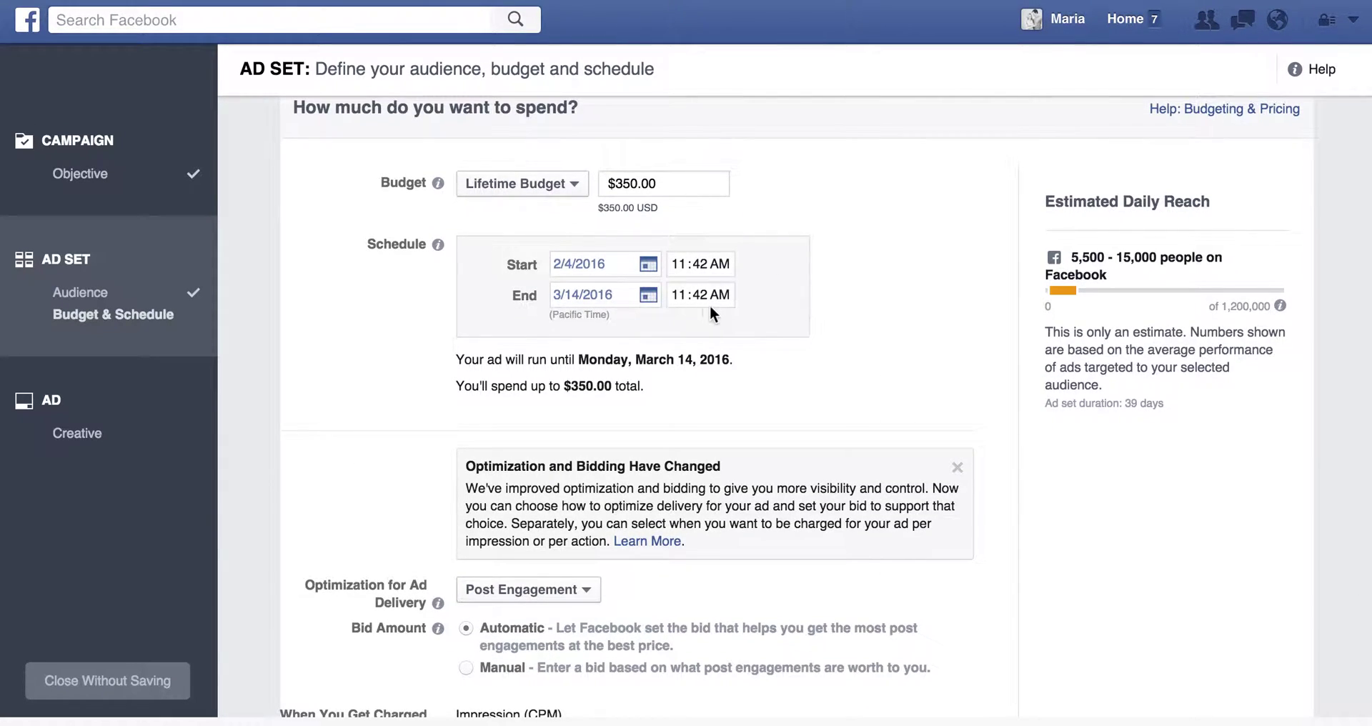
{"action": "scroll", "coordinate": [832, 336], "scroll_direction": "down", "scroll_amount": 5}
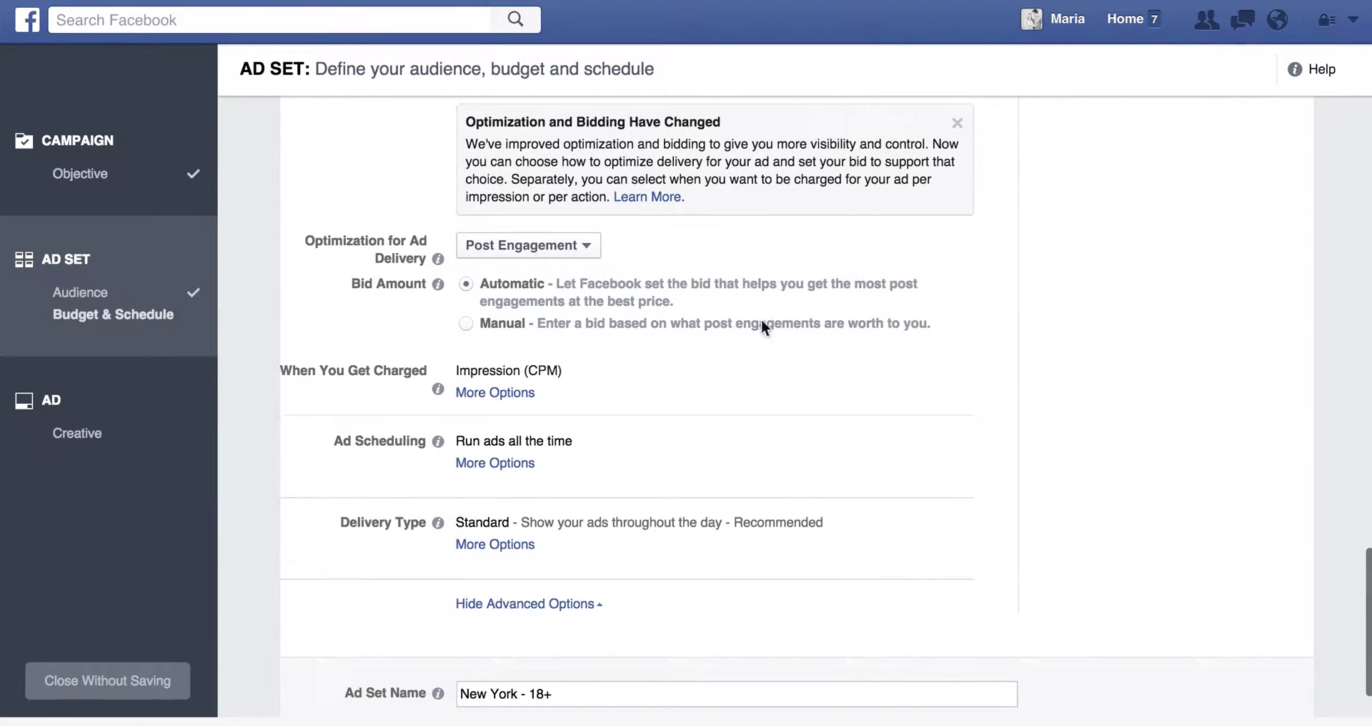
- Leave delivery optimization unchanged and switch the charge from Post Engagement to Impression (CPM)
{"action": "left_click", "coordinate": [542, 250]}
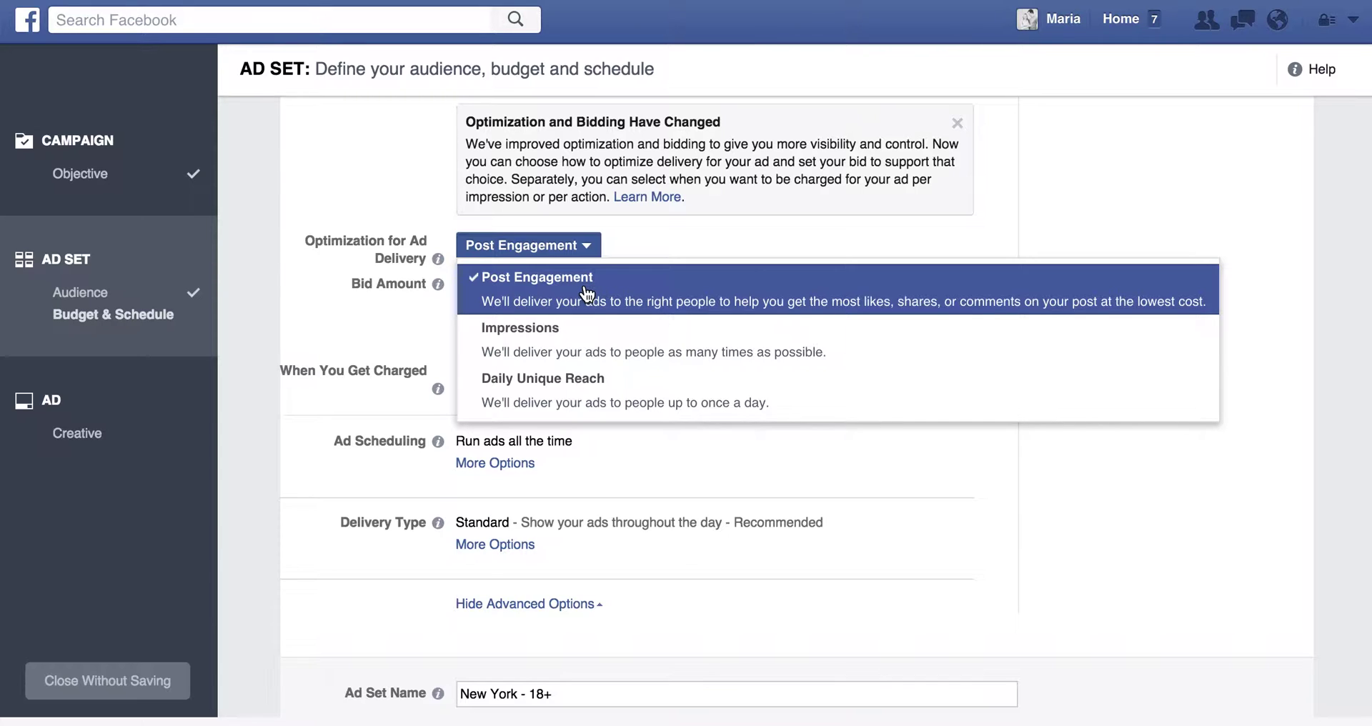
{"action": "left_click", "coordinate": [656, 226]}
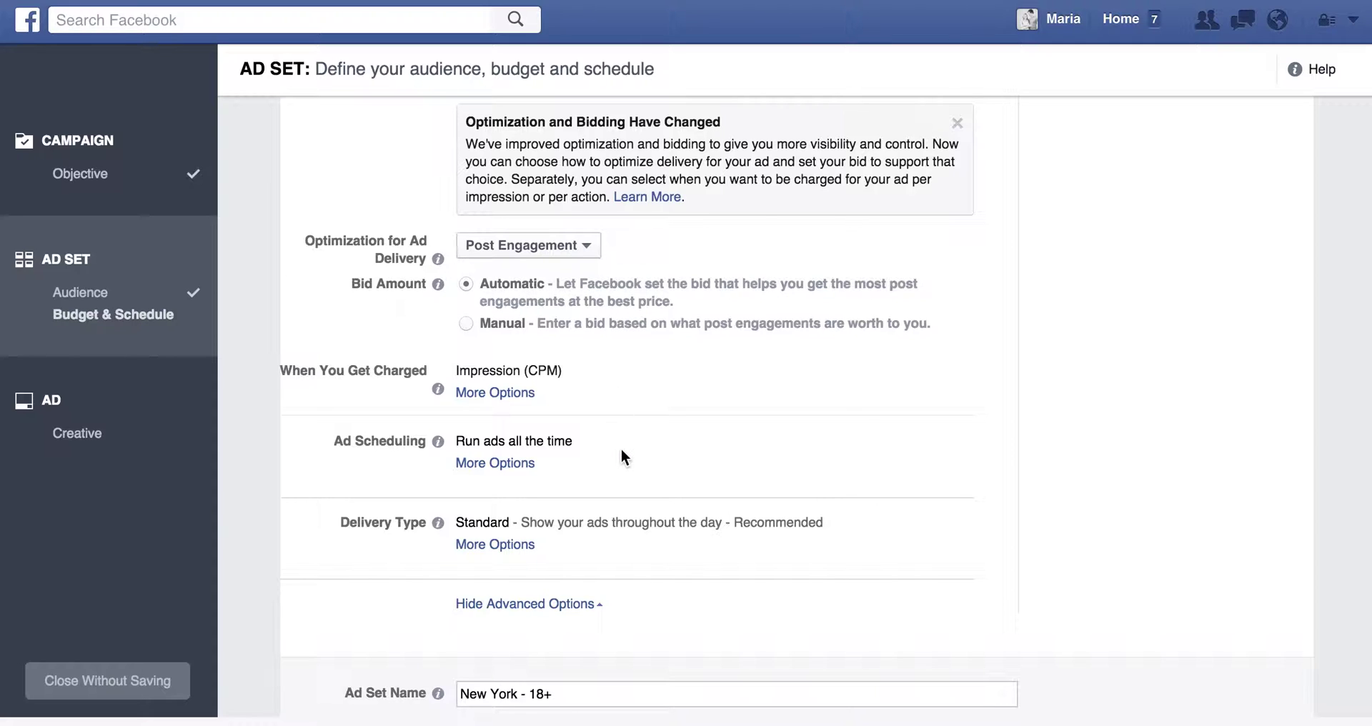
{"action": "scroll", "coordinate": [593, 450], "scroll_direction": "down", "scroll_amount": 1}
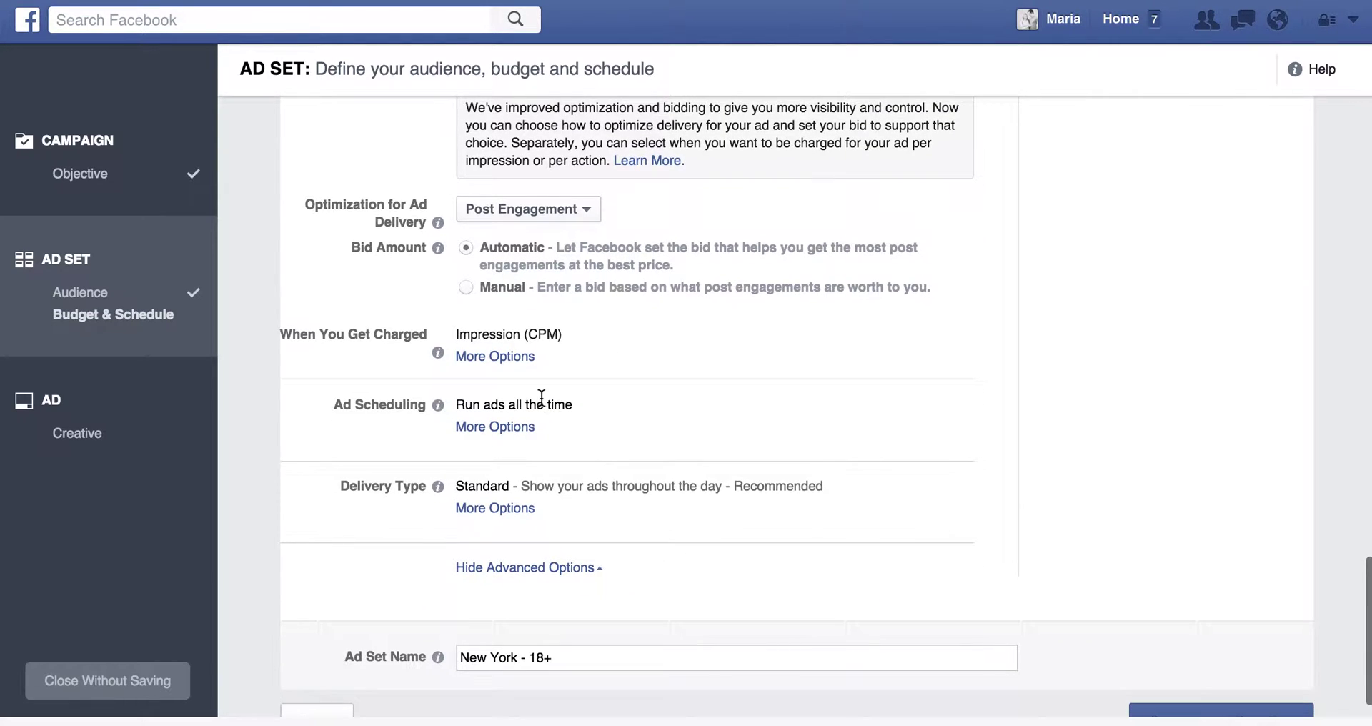
{"action": "left_click", "coordinate": [501, 358]}
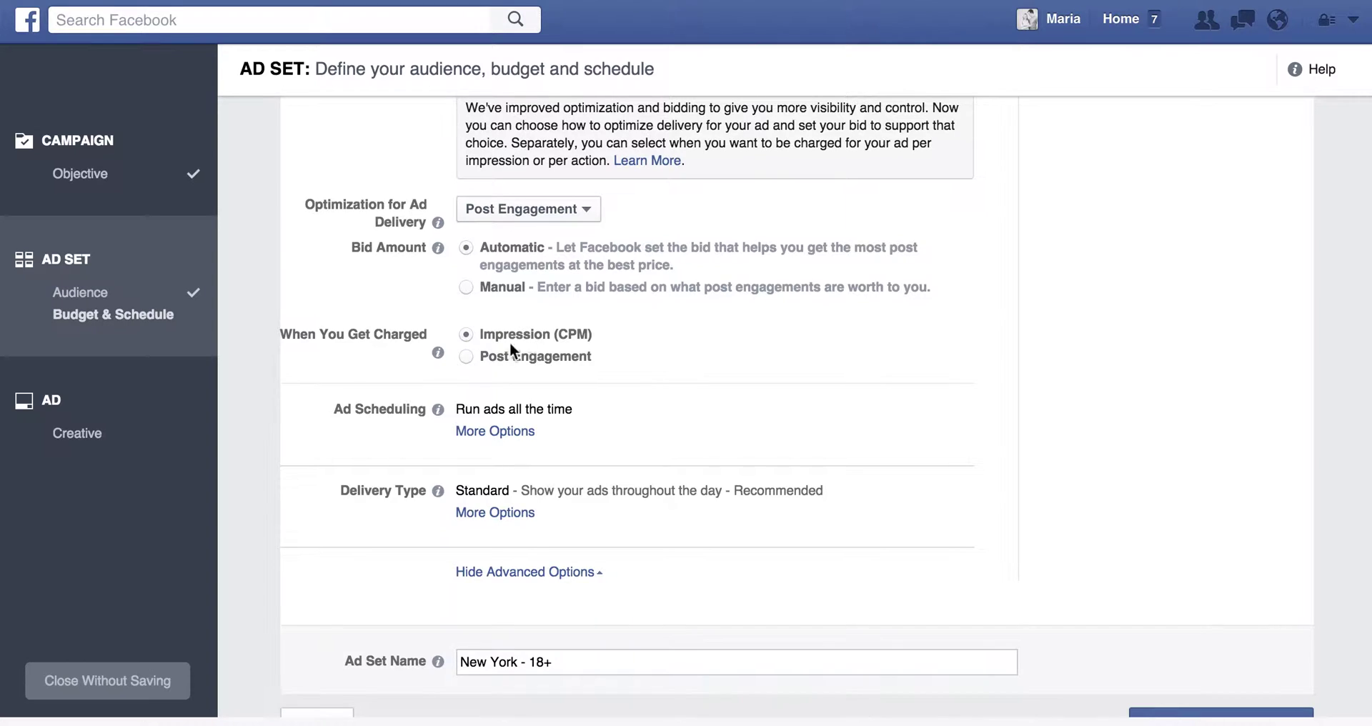
{"action": "left_click", "coordinate": [468, 358]}
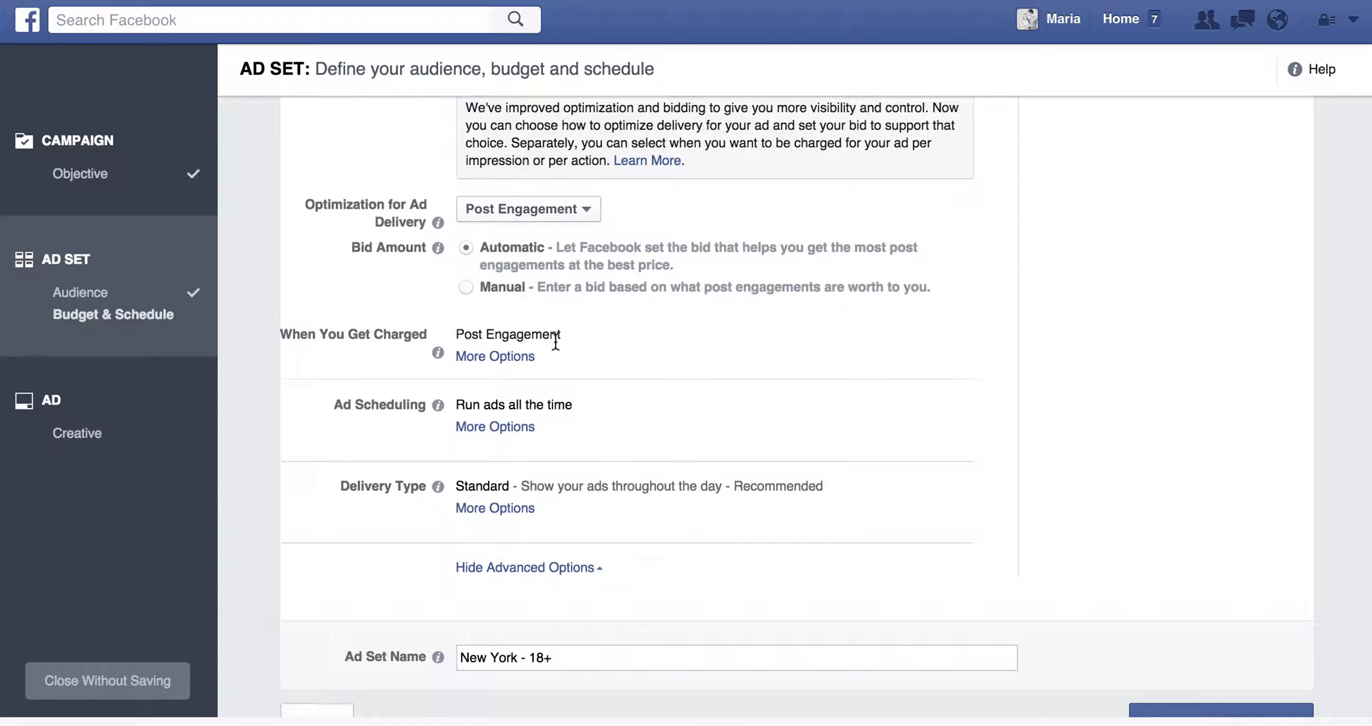
{"action": "left_click", "coordinate": [500, 359]}
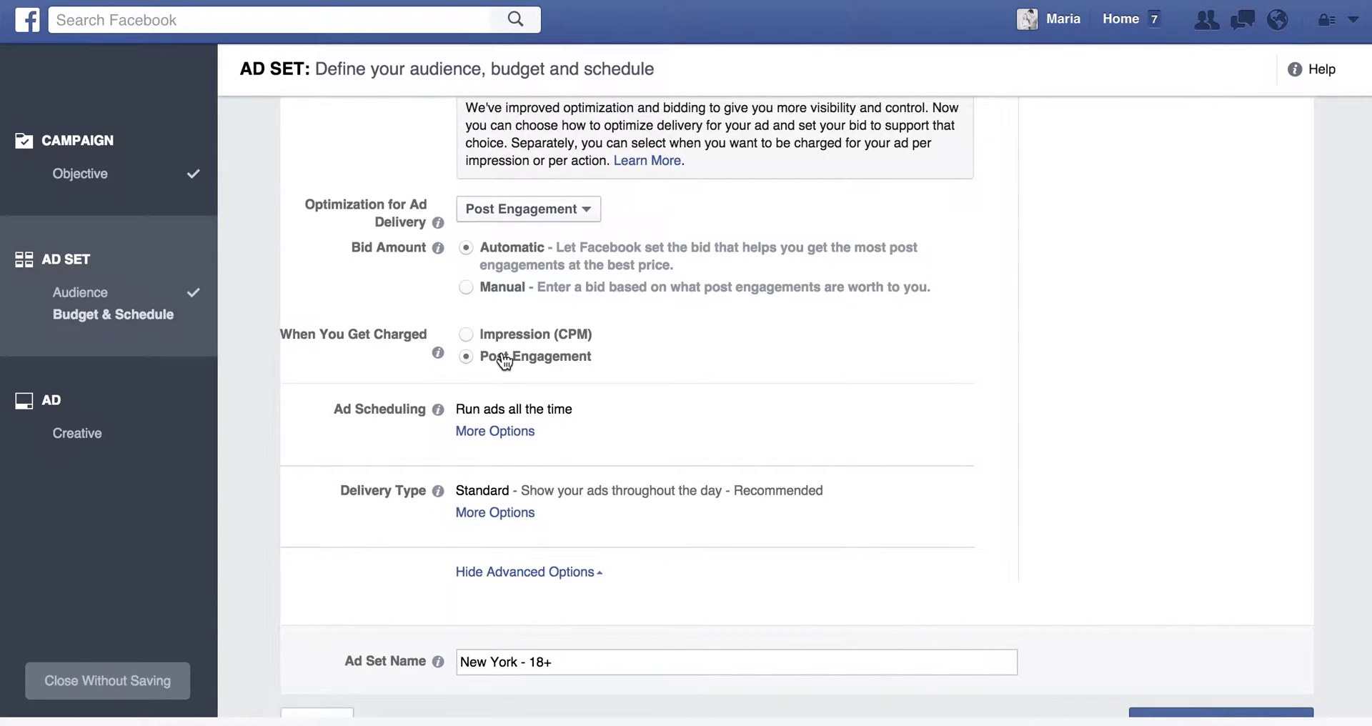
{"action": "left_click", "coordinate": [493, 336]}
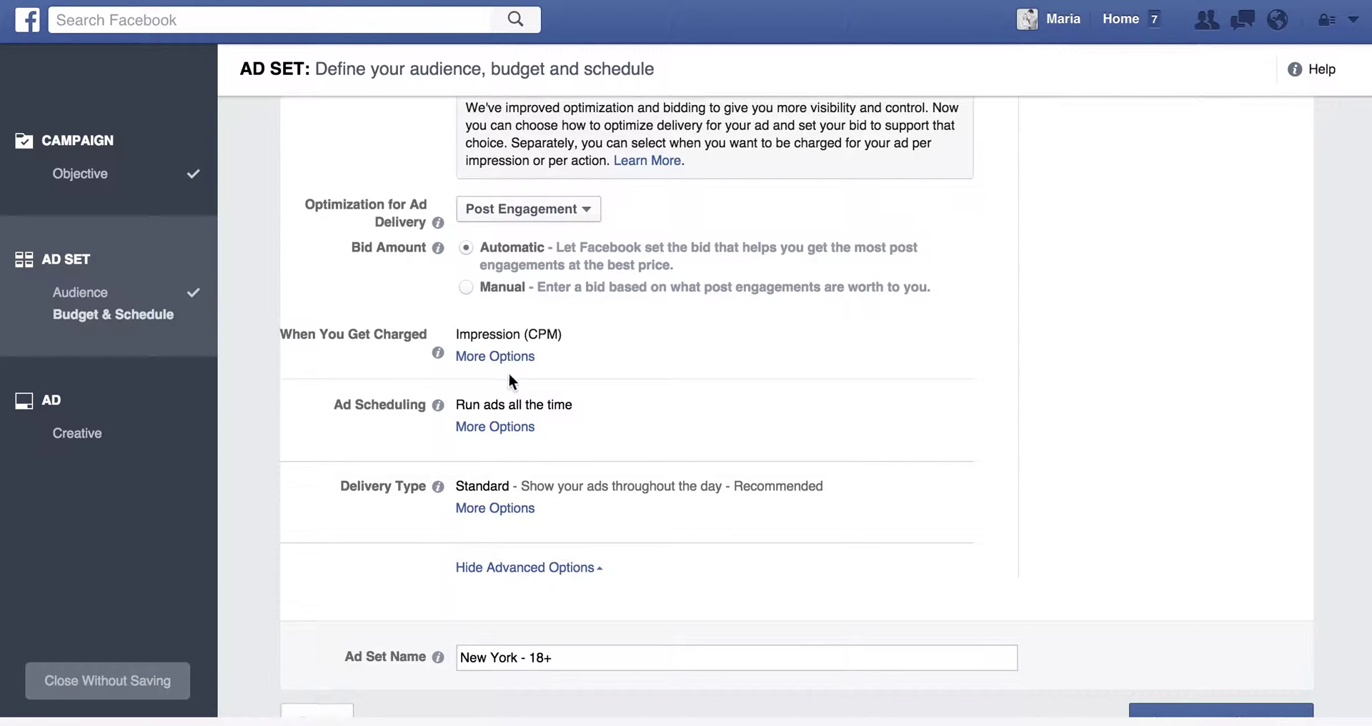
{"action": "scroll", "coordinate": [560, 389], "scroll_direction": "down", "scroll_amount": 1}
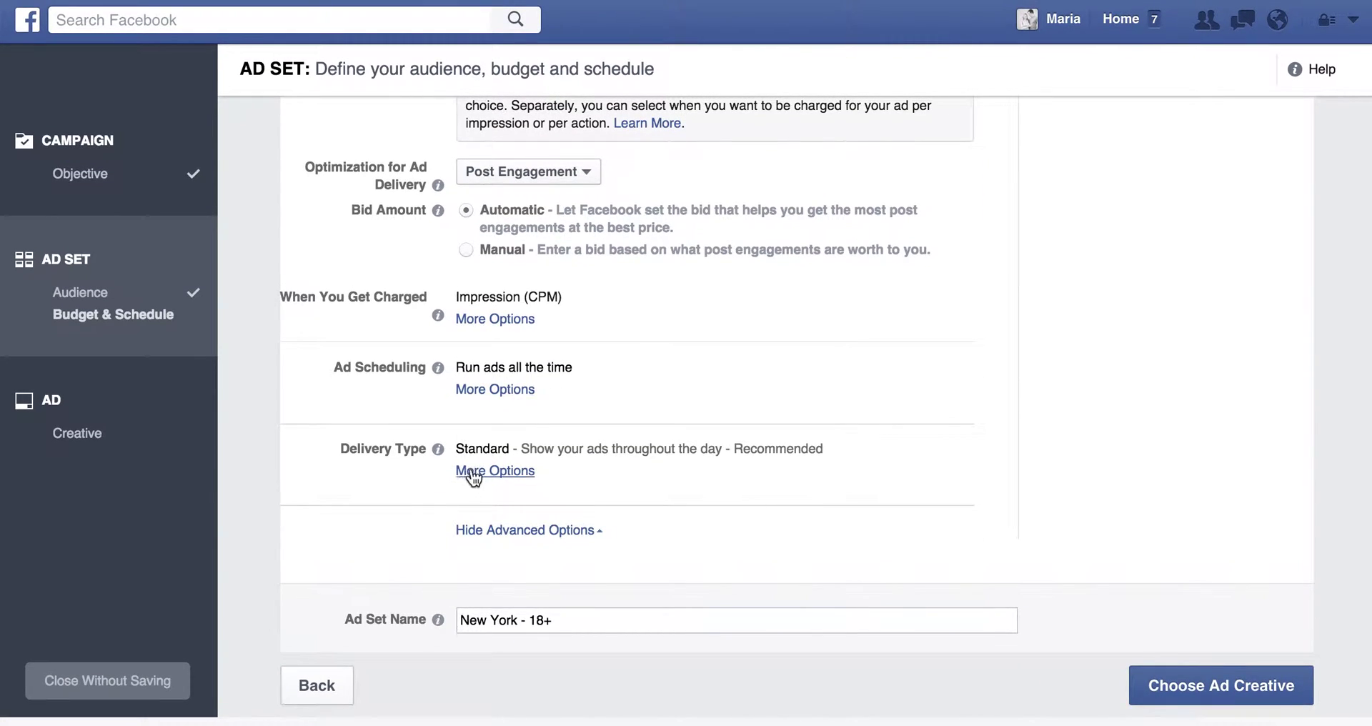
- Try a scheduled run, marking Monday 12am–9am and Wednesday 6am–6pm on the grid
{"action": "left_click", "coordinate": [479, 391]}
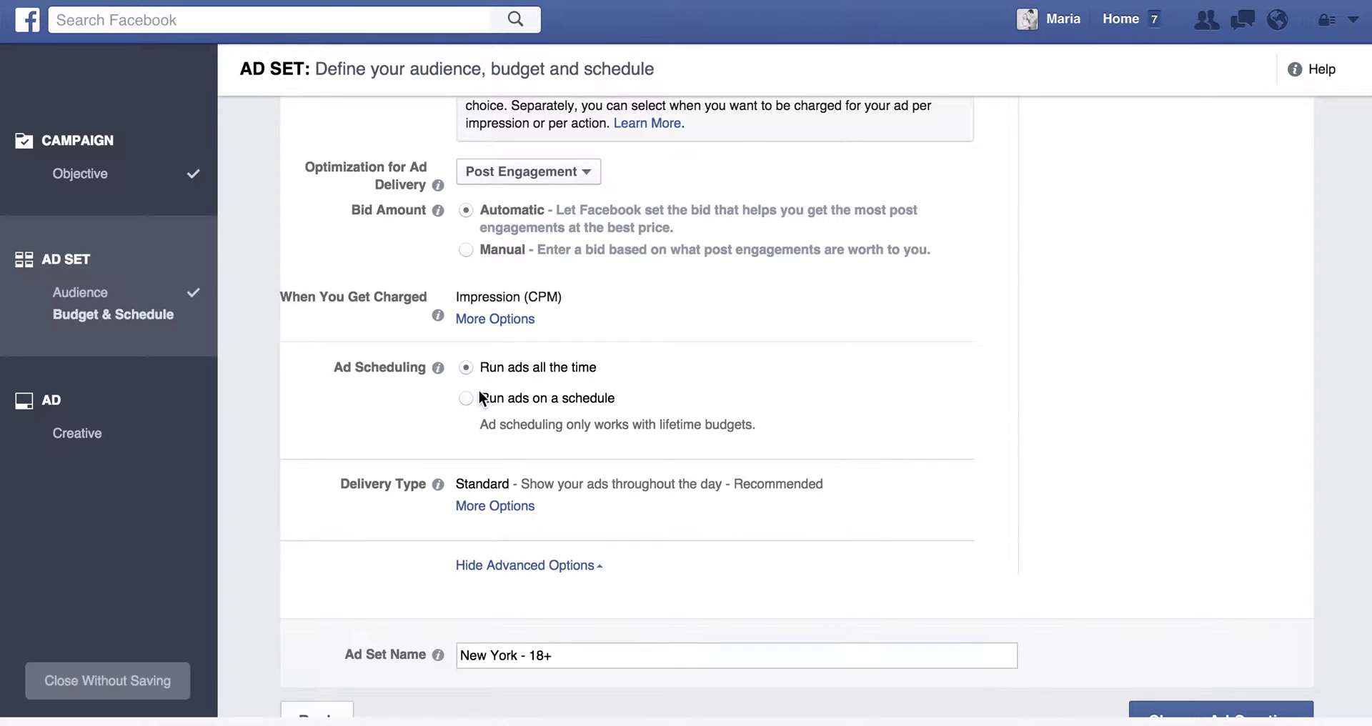
{"action": "left_click", "coordinate": [577, 403]}
{"action": "scroll", "coordinate": [804, 404], "scroll_direction": "down", "scroll_amount": 3}
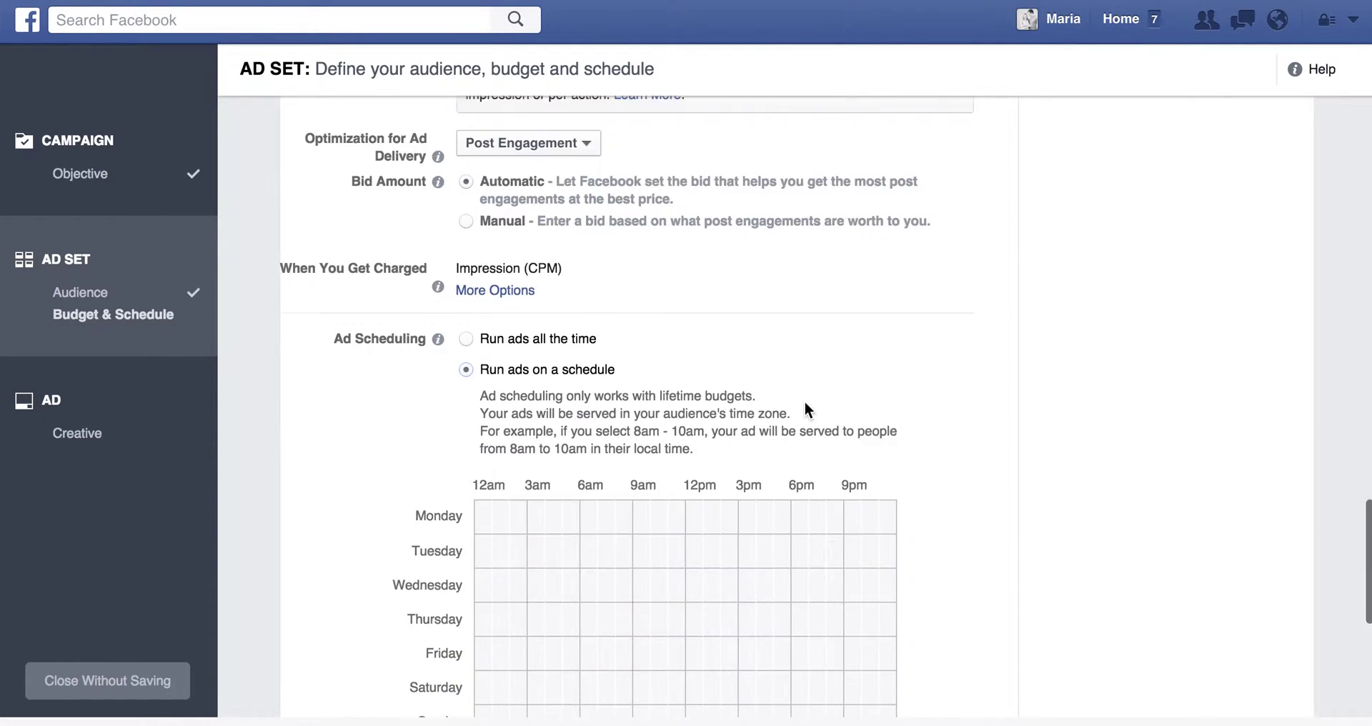
{"action": "left_click", "coordinate": [485, 333]}
{"action": "left_click", "coordinate": [624, 335]}
{"action": "left_click", "coordinate": [608, 341]}
{"action": "left_click_drag", "start_coordinate": [506, 336], "coordinate": [600, 343]}
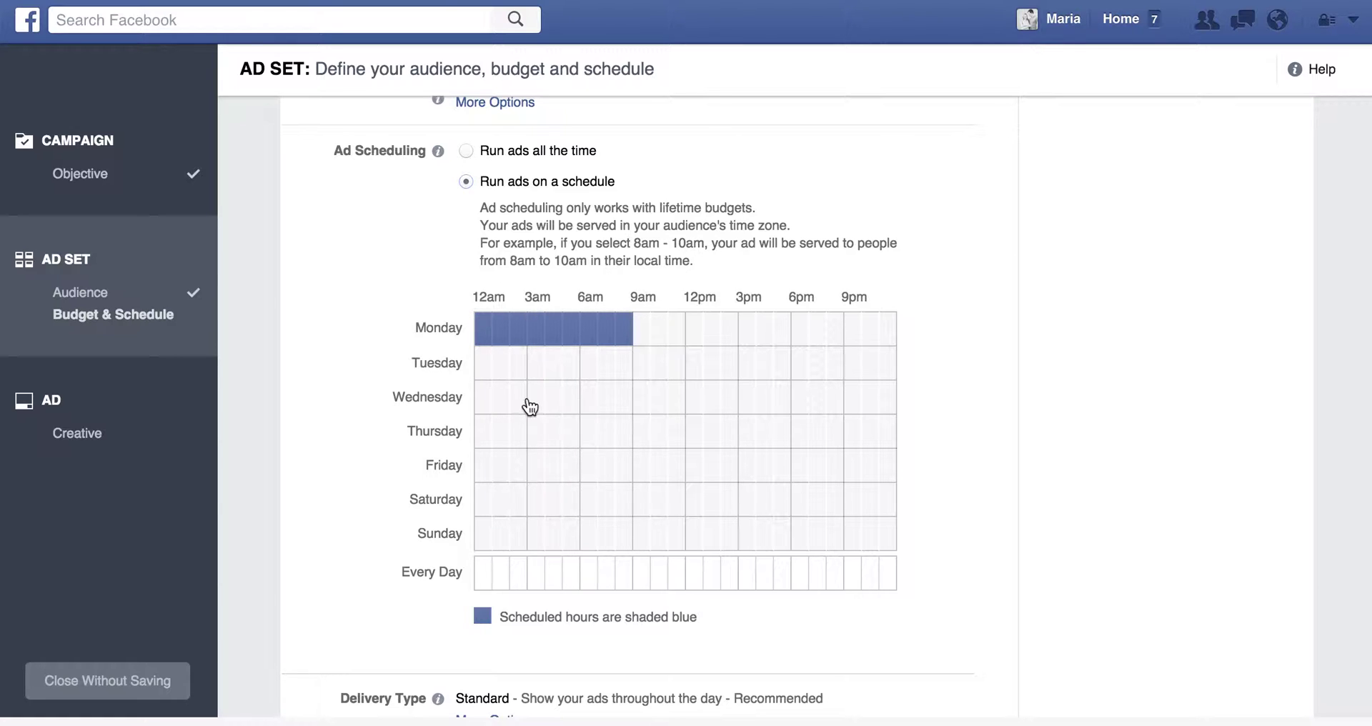
{"action": "left_click_drag", "start_coordinate": [592, 408], "coordinate": [794, 419]}
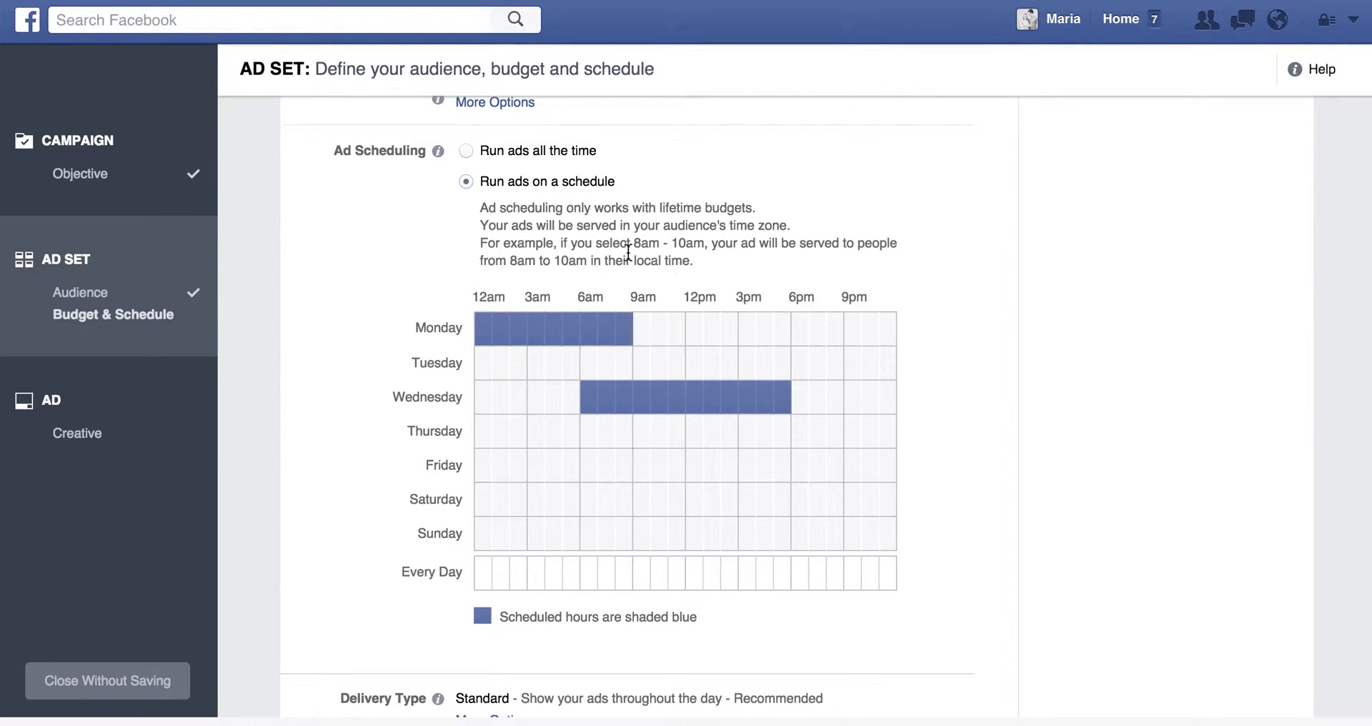
- Revert to running ads all the time, view delivery types keeping Standard, and select the ad set name
{"action": "left_click", "coordinate": [506, 152]}
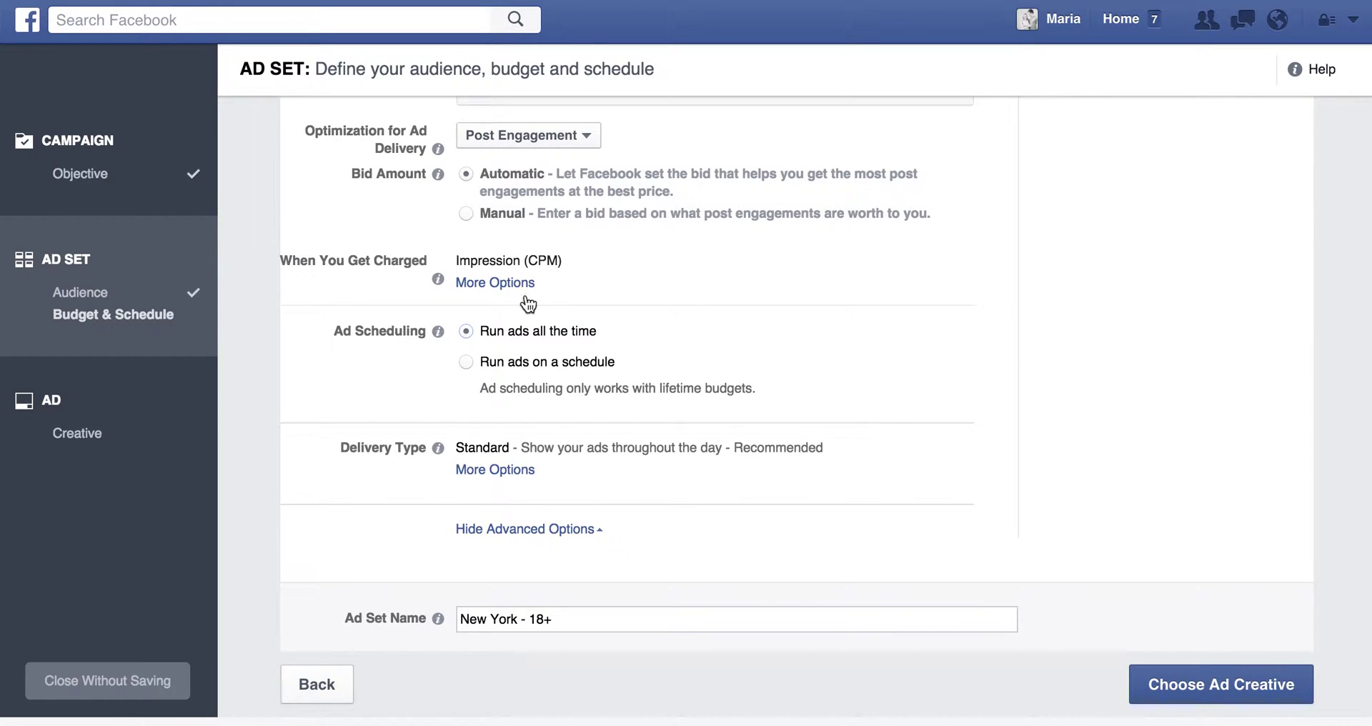
{"action": "left_click", "coordinate": [503, 472]}
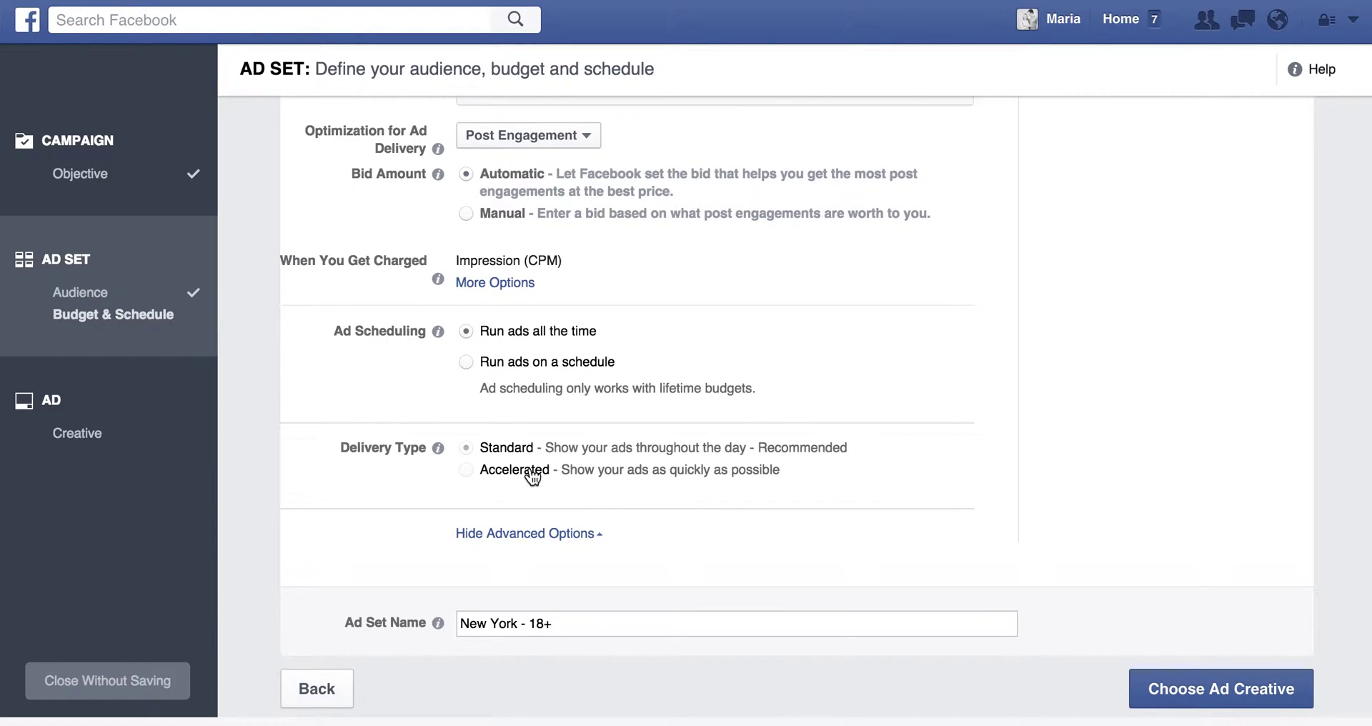
{"action": "left_click_drag", "start_coordinate": [574, 625], "coordinate": [460, 625]}
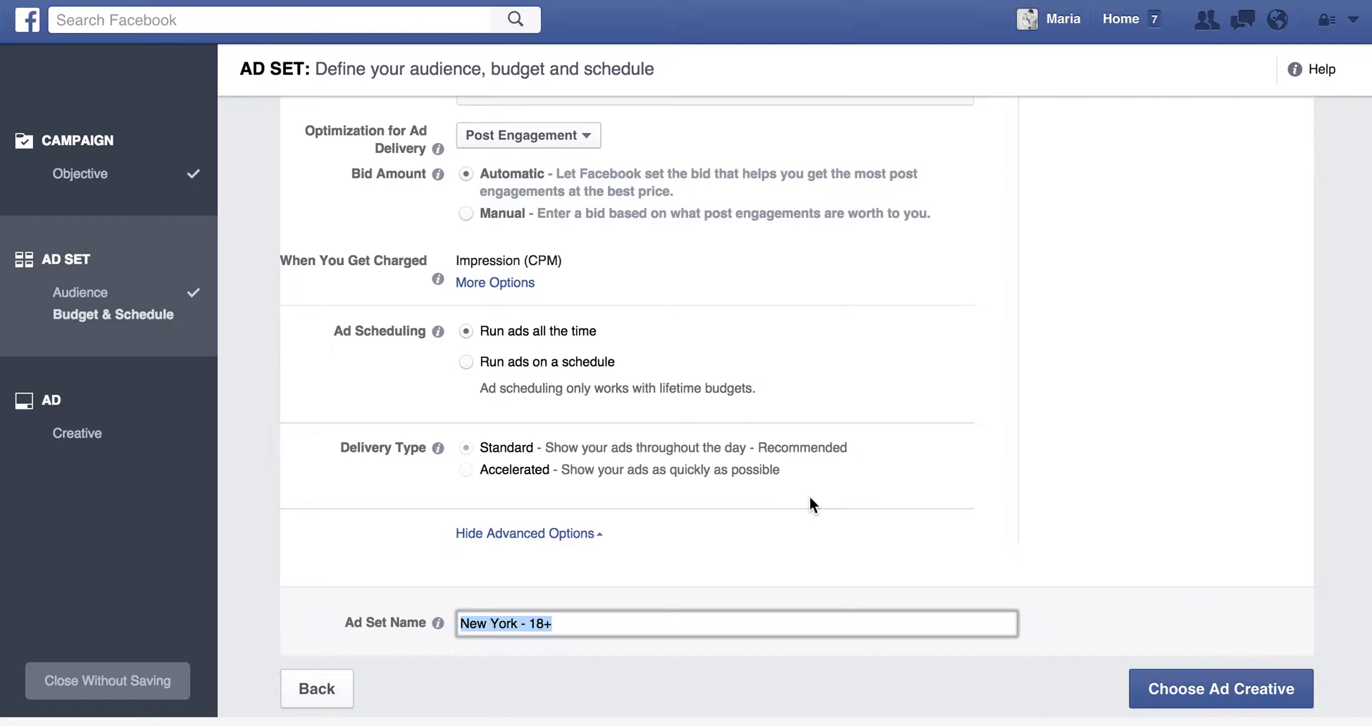
- Type 'NYC, Trendy Moms, English and Spanish' as the new ad set name, fixing a typo
{"action": "type", "text": "NYC"}
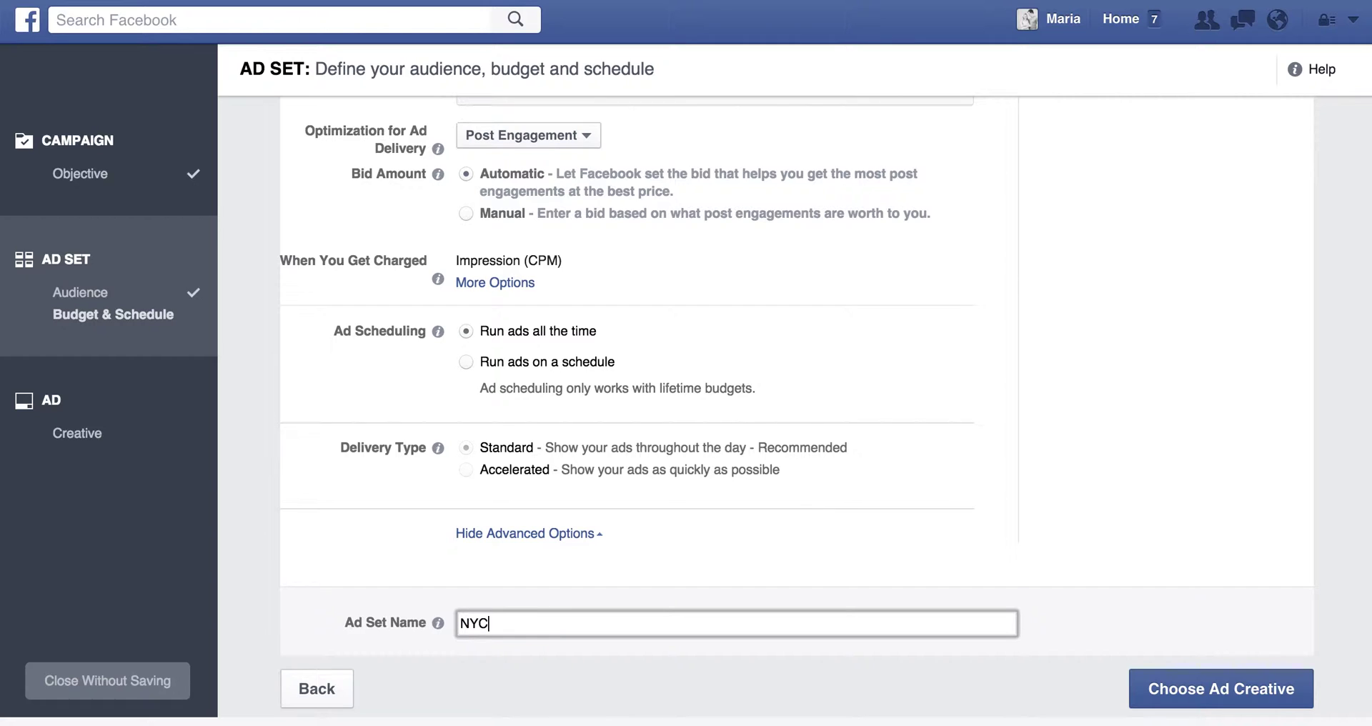
{"action": "type", "text": ", Trendy Moms, Eng"}
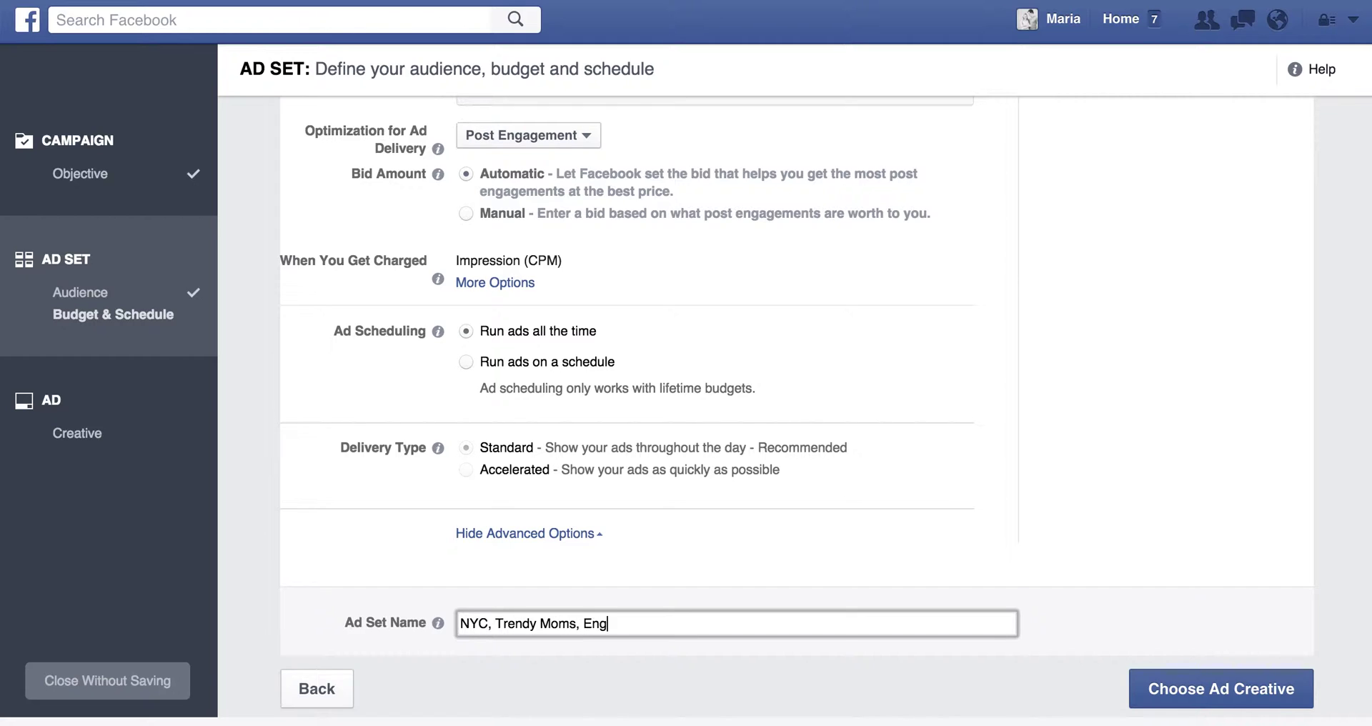
{"action": "type", "text": "lish and Spanish"}
{"action": "scroll", "coordinate": [1041, 509], "scroll_direction": "up", "scroll_amount": 3}
{"action": "scroll", "coordinate": [1041, 509], "scroll_direction": "down", "scroll_amount": 3}
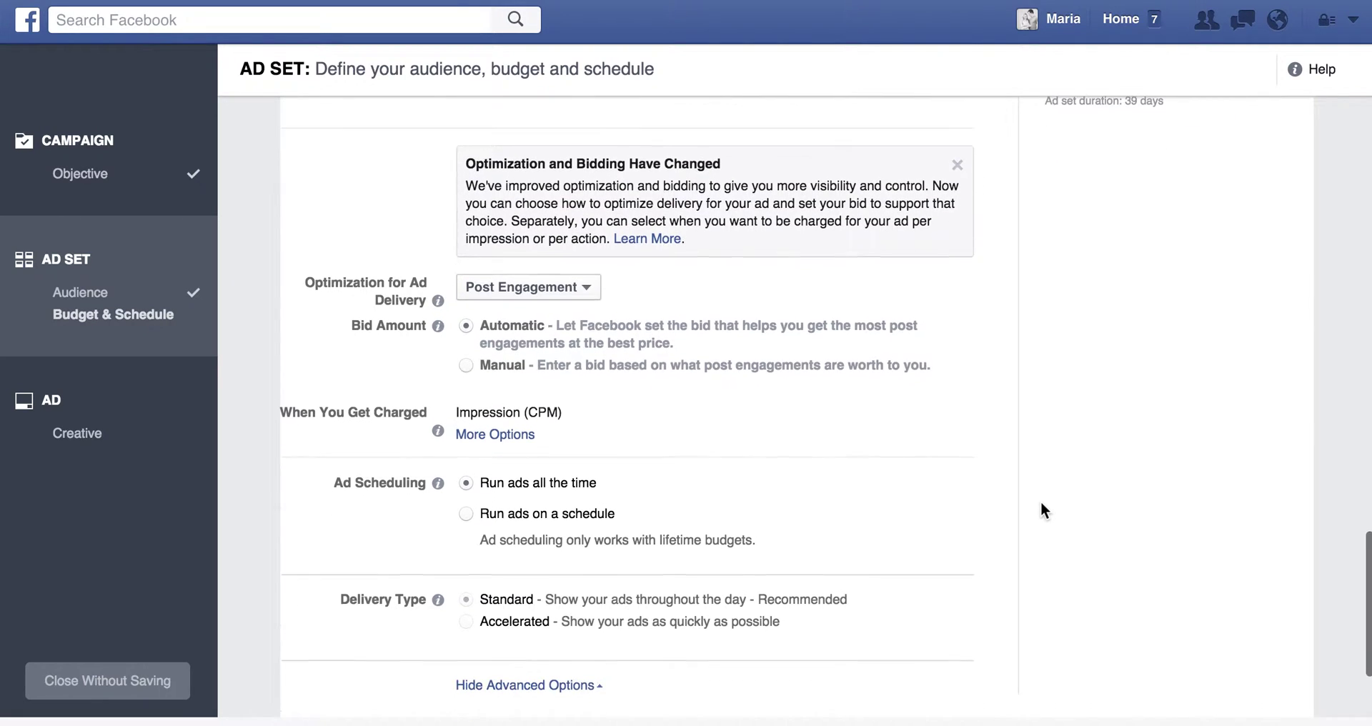
- Proceed to the Choose Ad Creative step
{"action": "left_click", "coordinate": [1175, 688]}
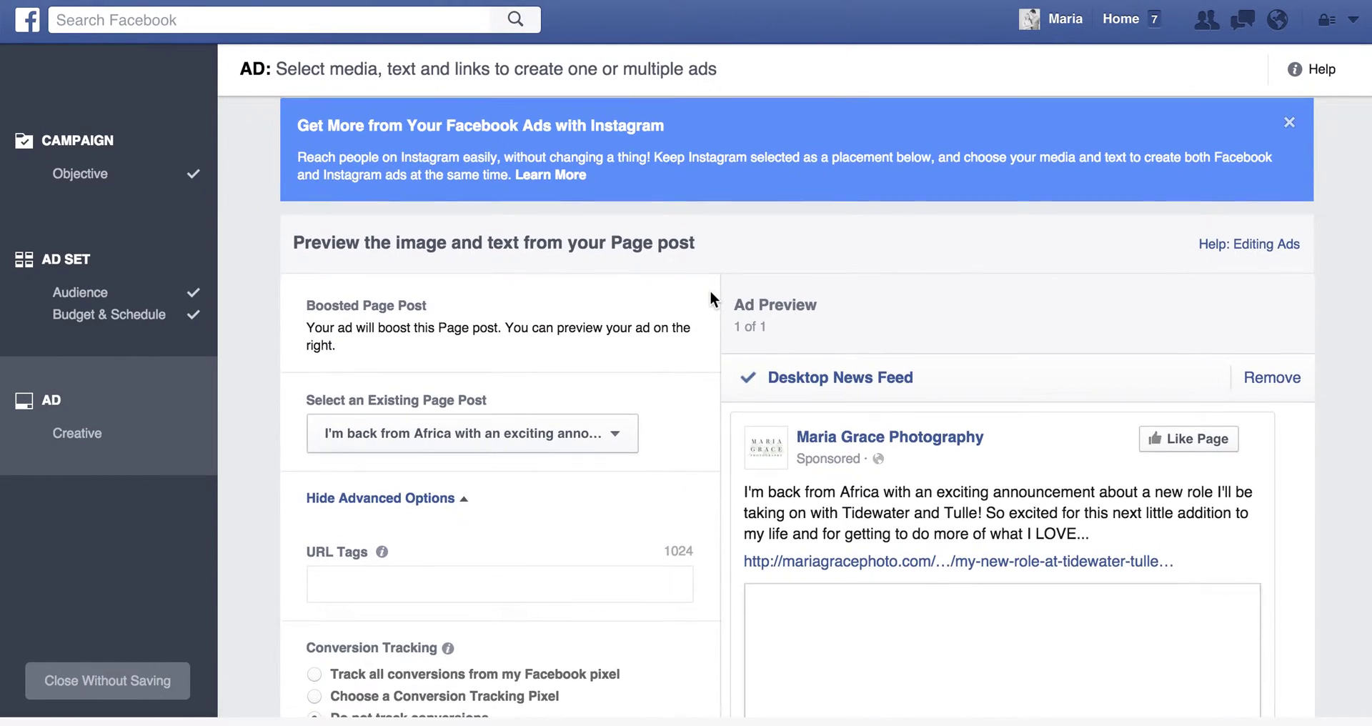
{"action": "scroll", "coordinate": [710, 291], "scroll_direction": "down", "scroll_amount": 3}
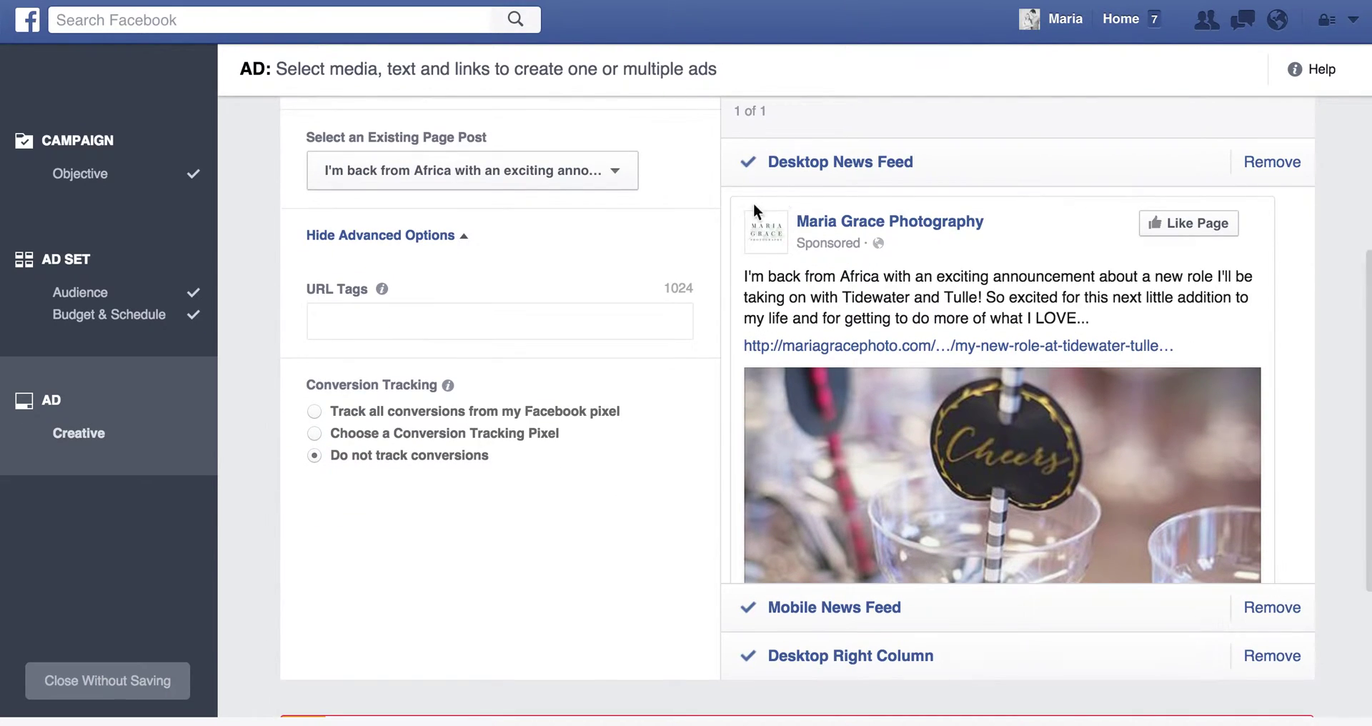
{"action": "scroll", "coordinate": [658, 315], "scroll_direction": "up", "scroll_amount": 2}
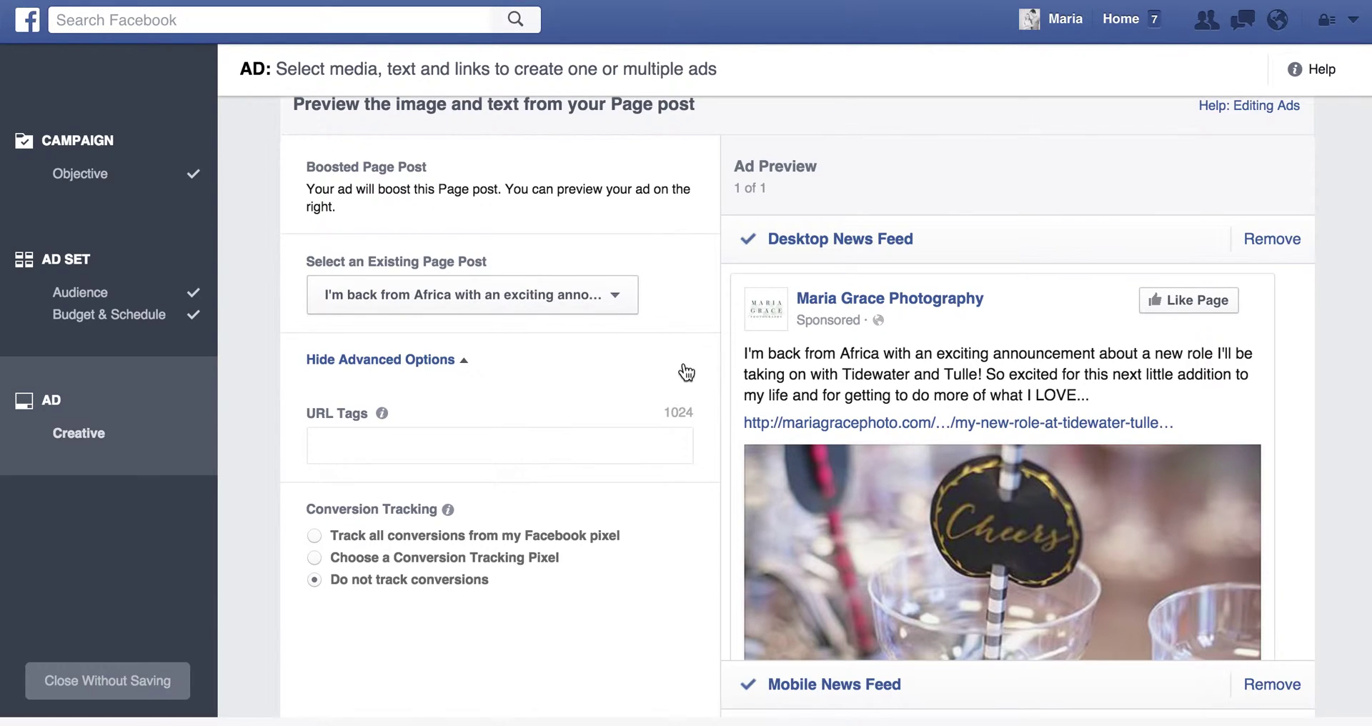
- Keep the current Africa announcement post selected and review its placement previews
{"action": "left_click", "coordinate": [595, 306]}
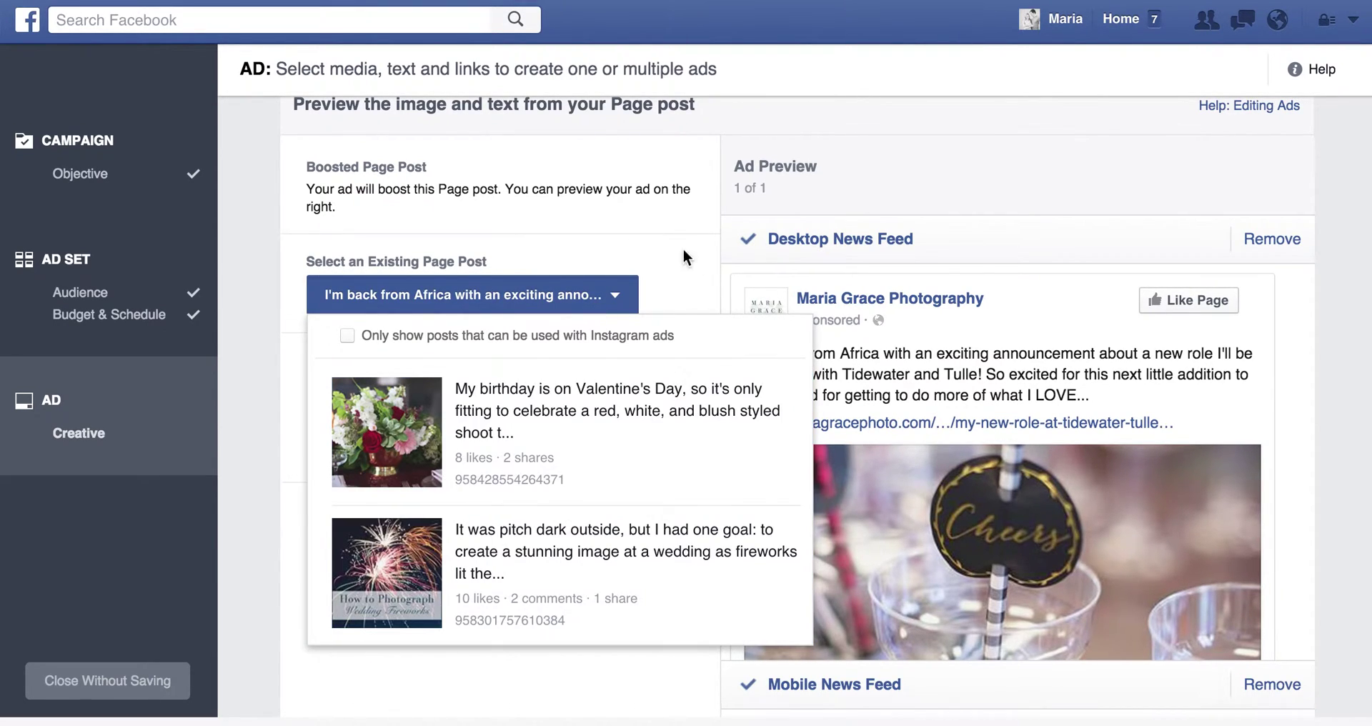
{"action": "left_click", "coordinate": [675, 255]}
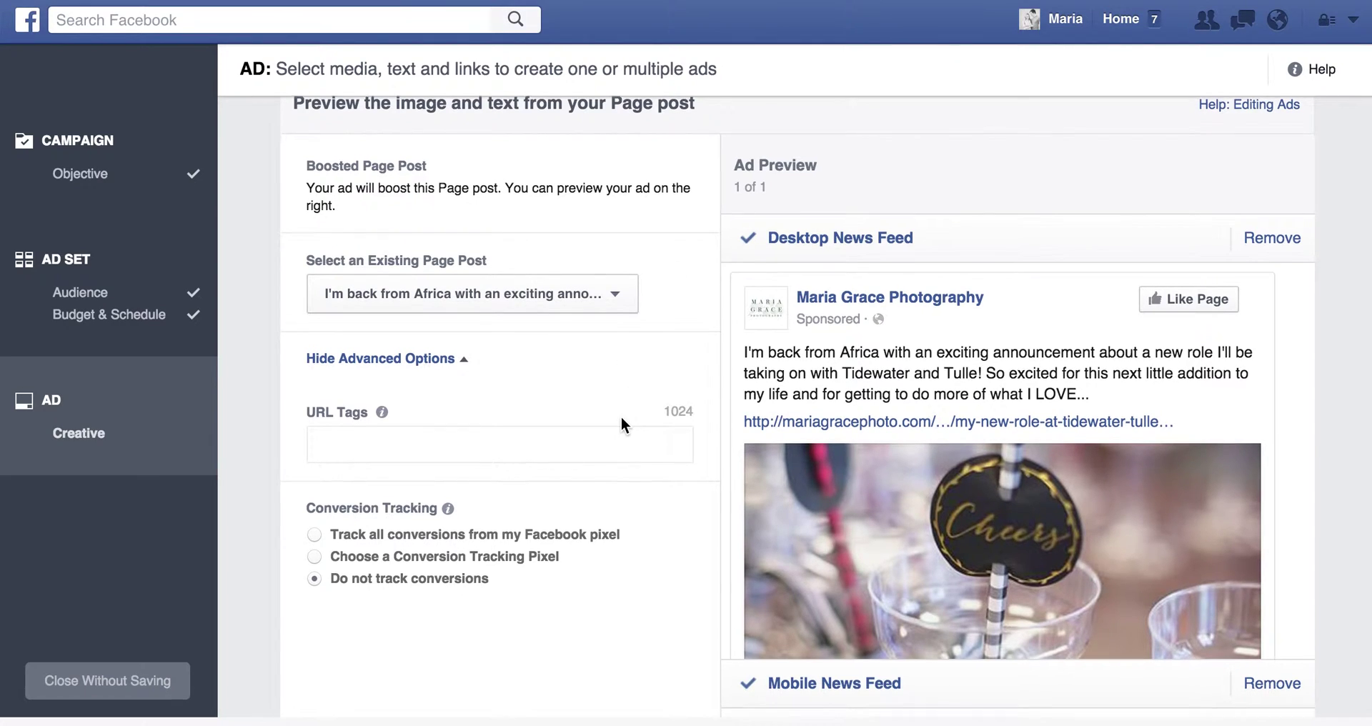
{"action": "scroll", "coordinate": [621, 418], "scroll_direction": "down", "scroll_amount": 2}
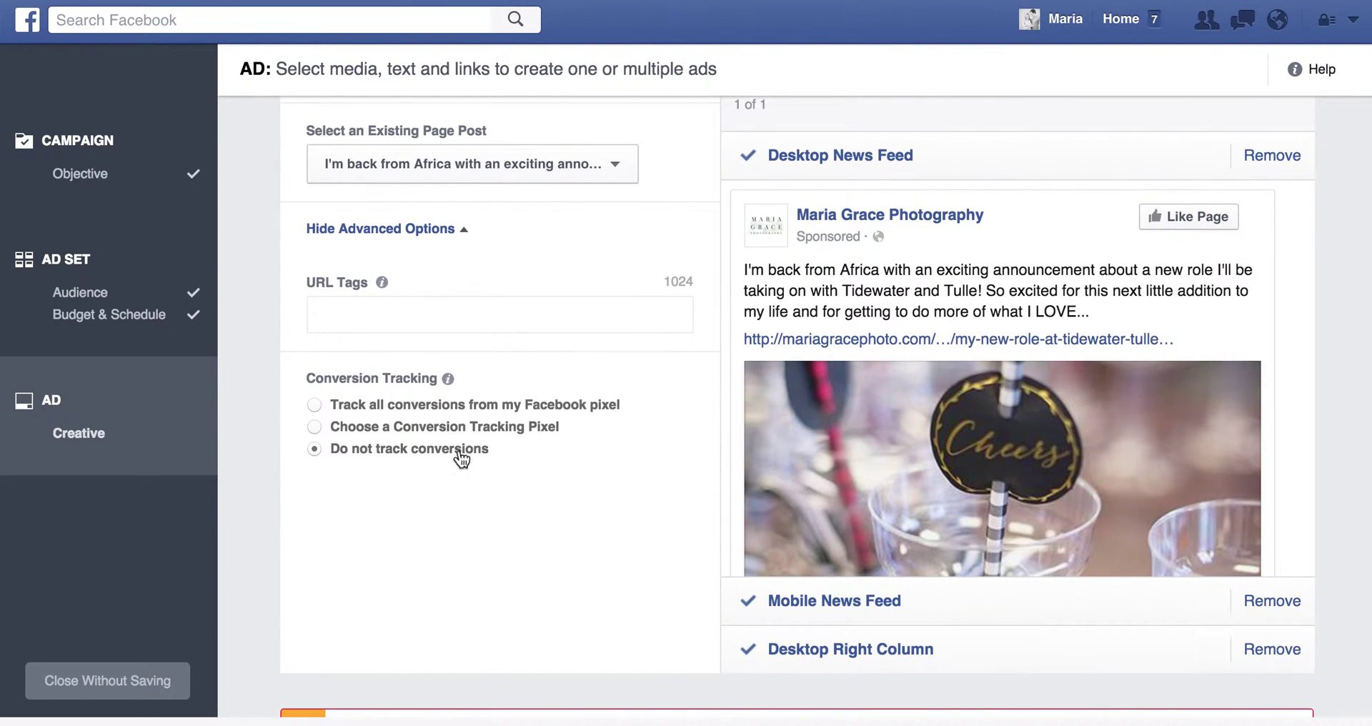
{"action": "scroll", "coordinate": [547, 426], "scroll_direction": "up", "scroll_amount": 1}
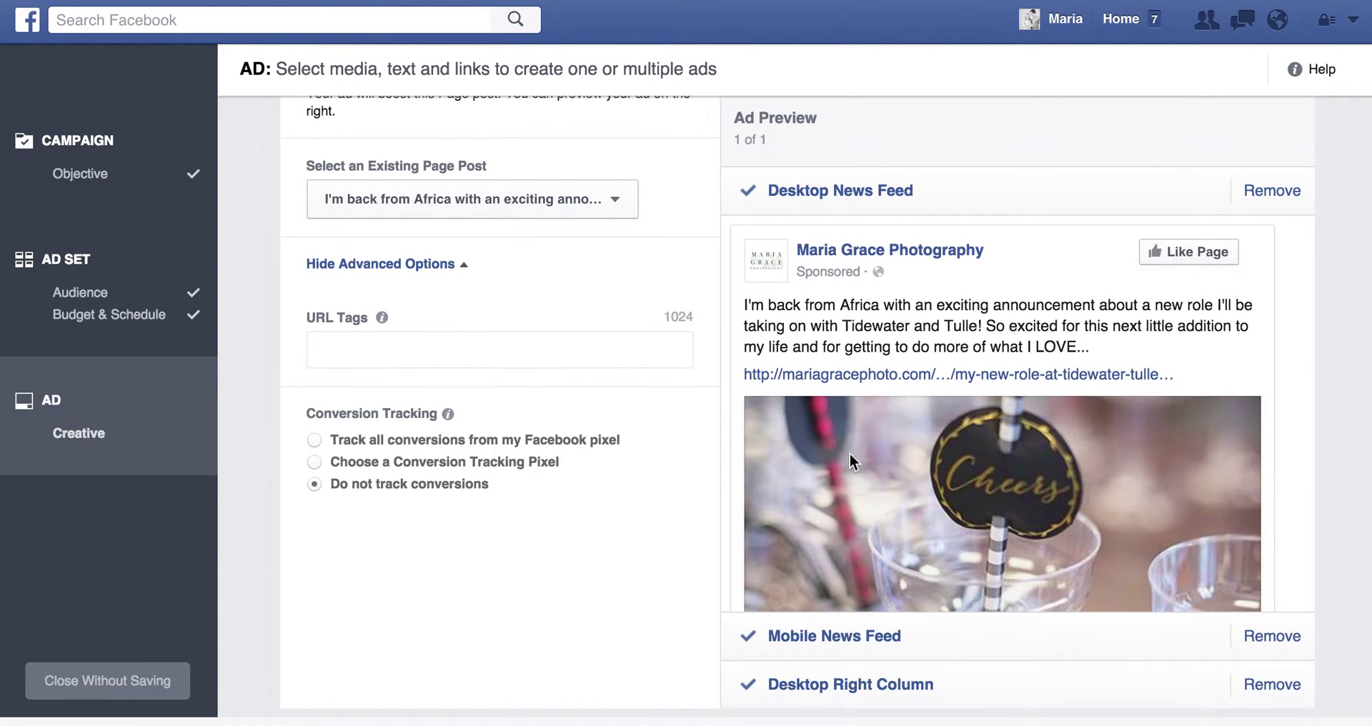
{"action": "scroll", "coordinate": [849, 458], "scroll_direction": "down", "scroll_amount": 2}
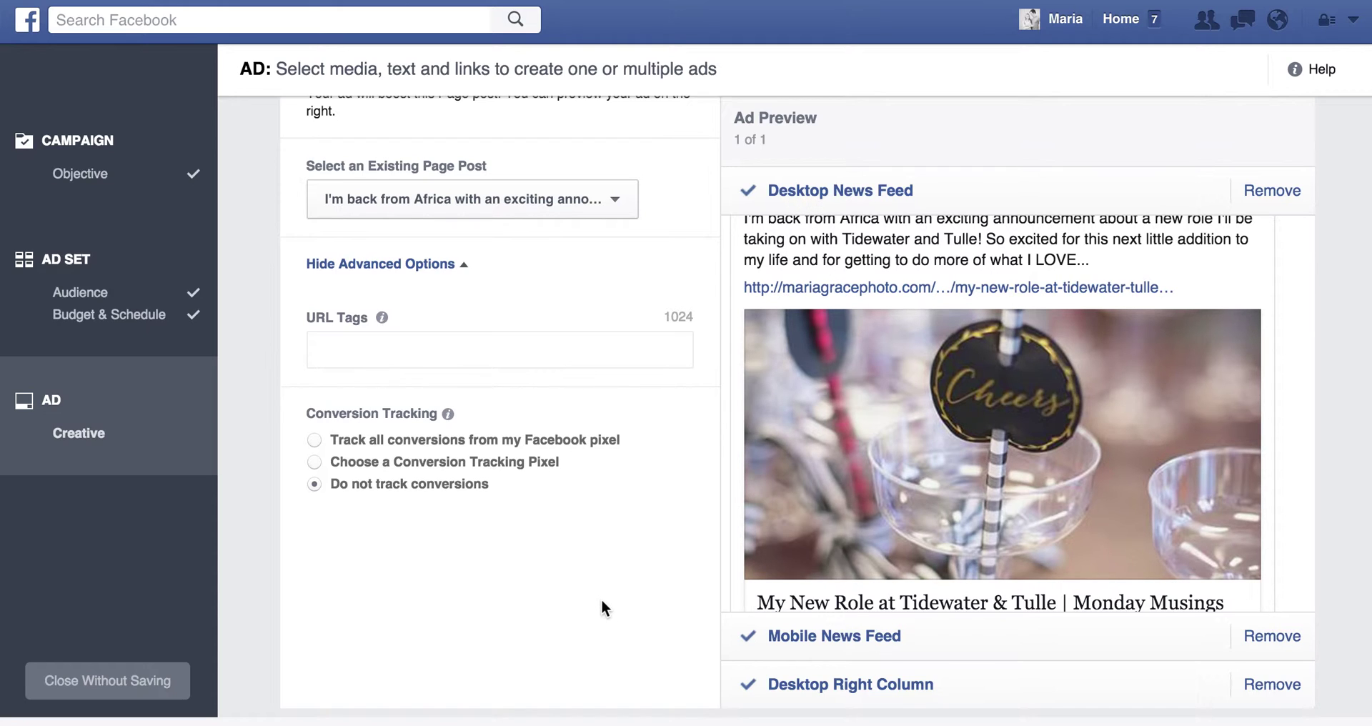
{"action": "scroll", "coordinate": [602, 608], "scroll_direction": "down", "scroll_amount": 4}
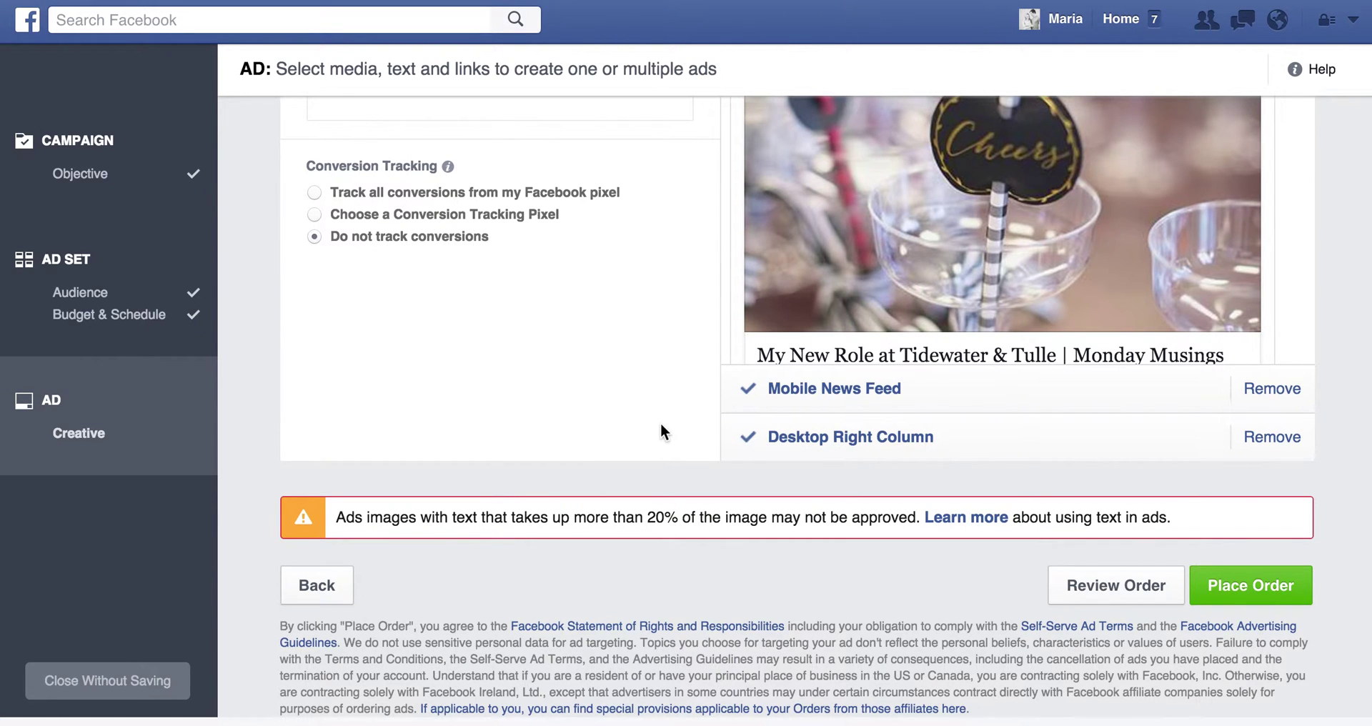
{"action": "scroll", "coordinate": [660, 422], "scroll_direction": "up", "scroll_amount": 3}
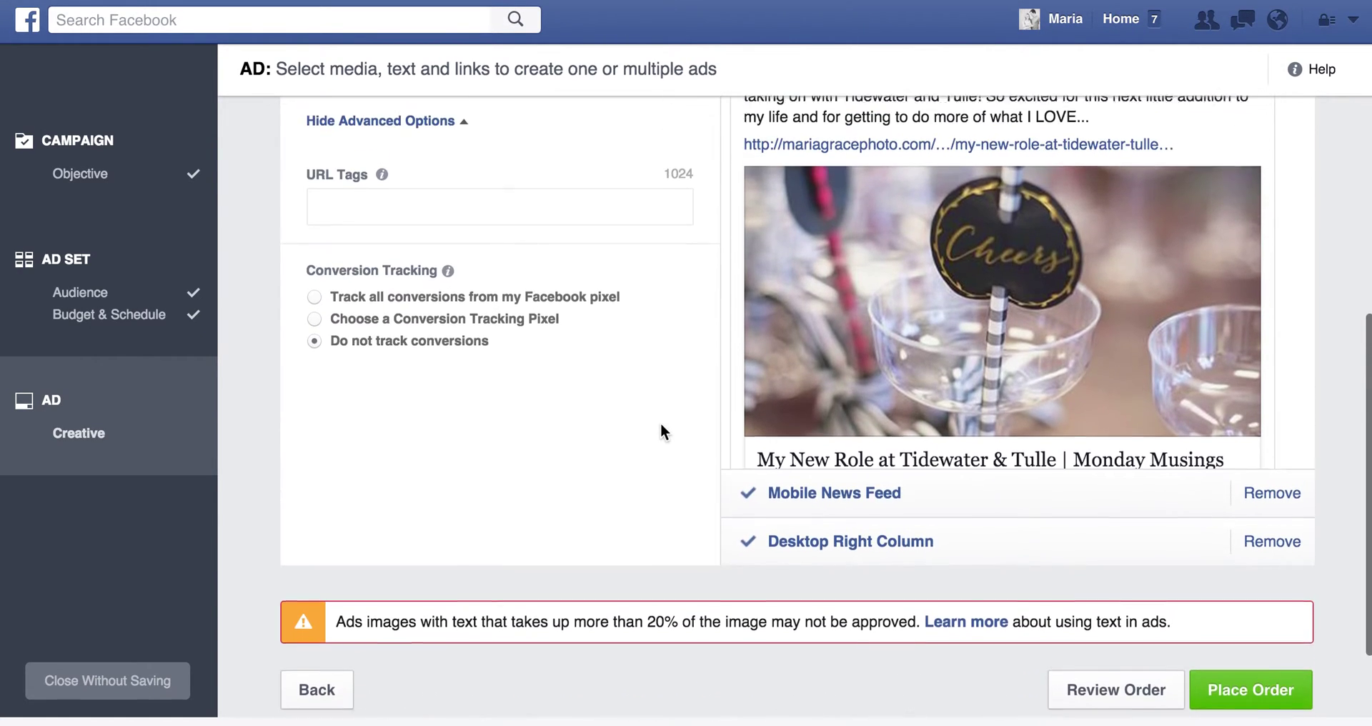
{"action": "scroll", "coordinate": [661, 423], "scroll_direction": "down", "scroll_amount": 3}
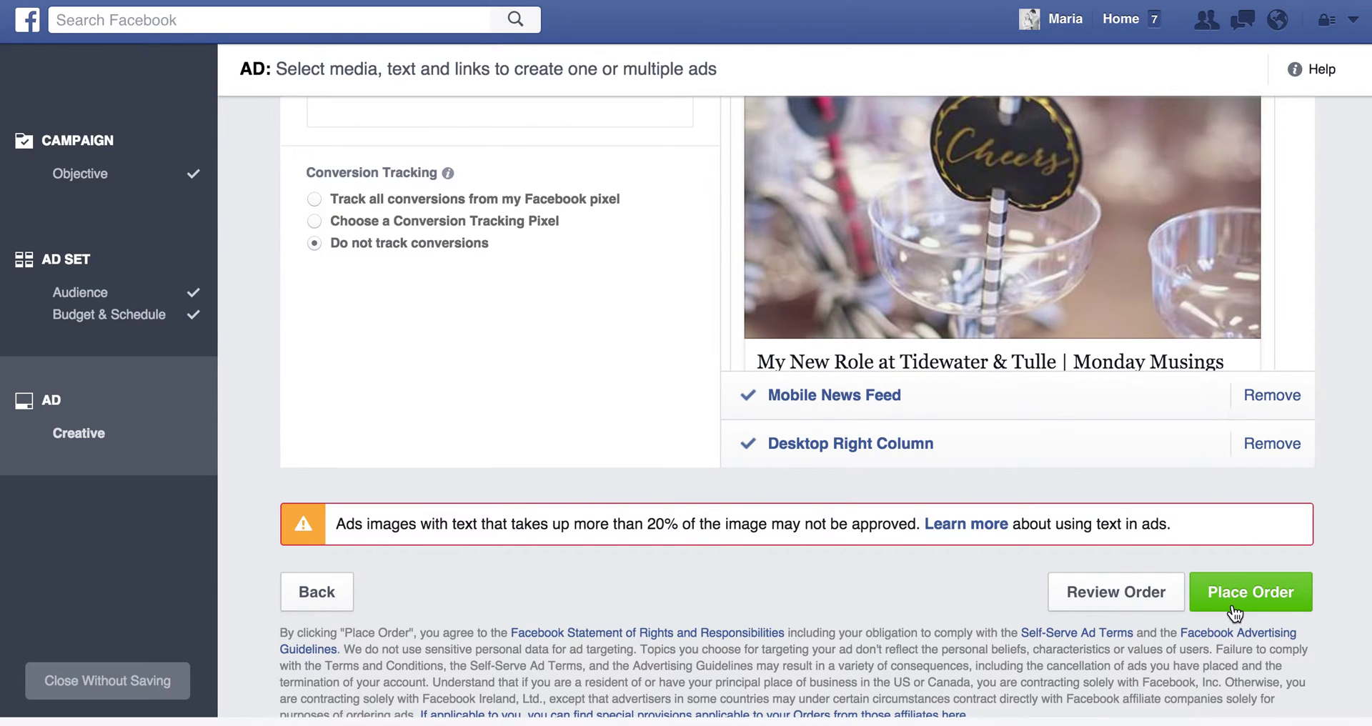
{"action": "scroll", "coordinate": [715, 434], "scroll_direction": "up", "scroll_amount": 4}
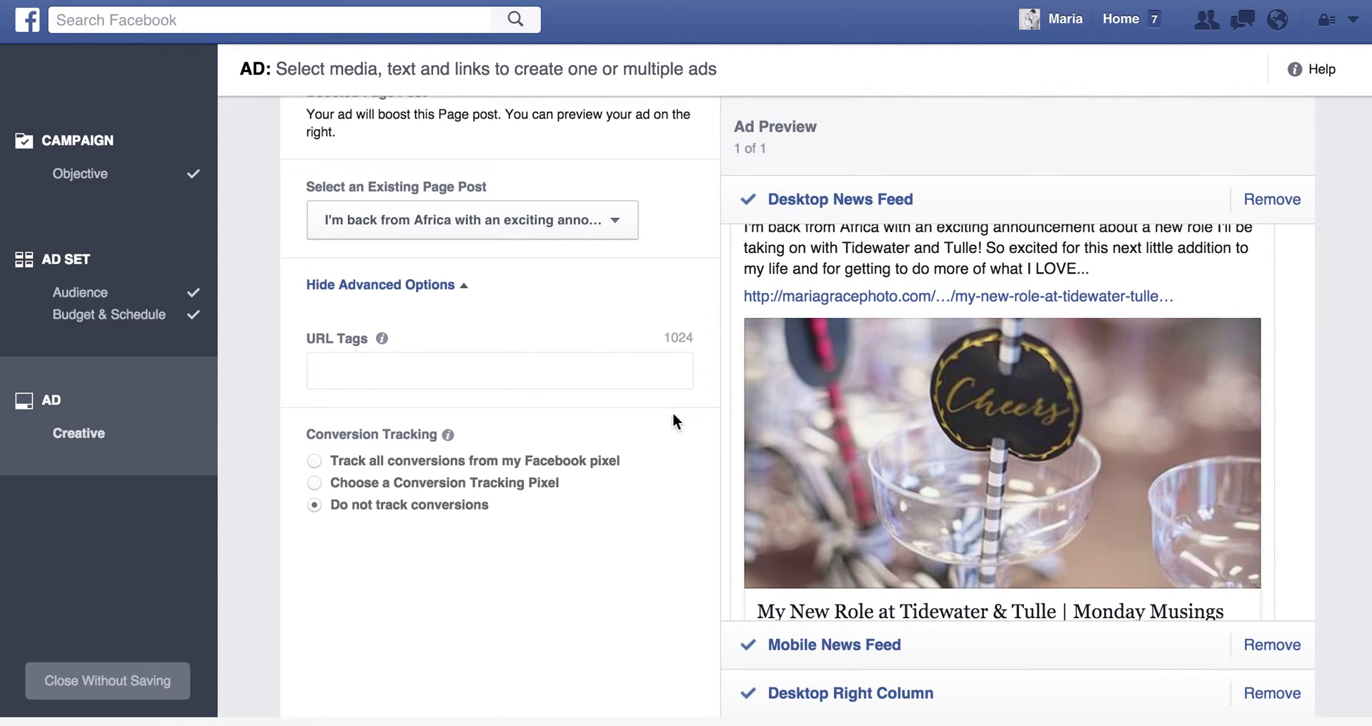
{"action": "scroll", "coordinate": [721, 459], "scroll_direction": "up", "scroll_amount": 3}
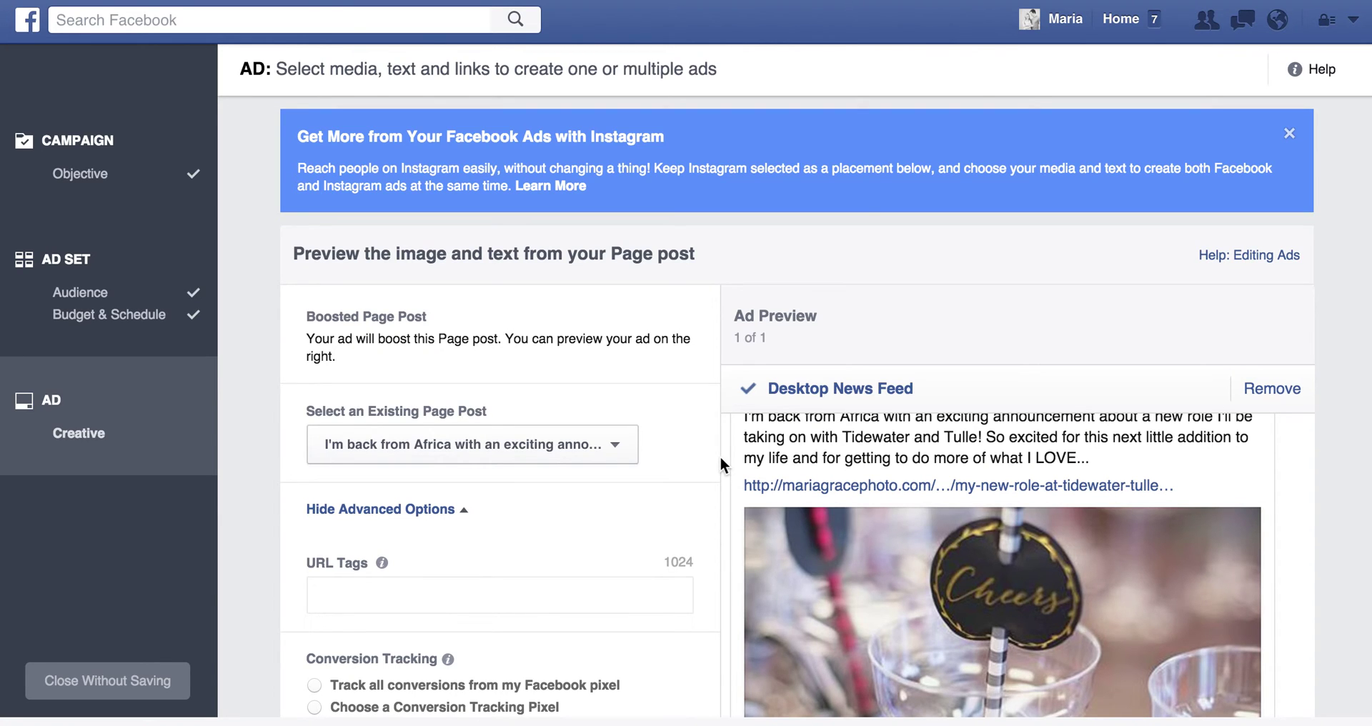
{"action": "scroll", "coordinate": [720, 458], "scroll_direction": "down", "scroll_amount": 2}
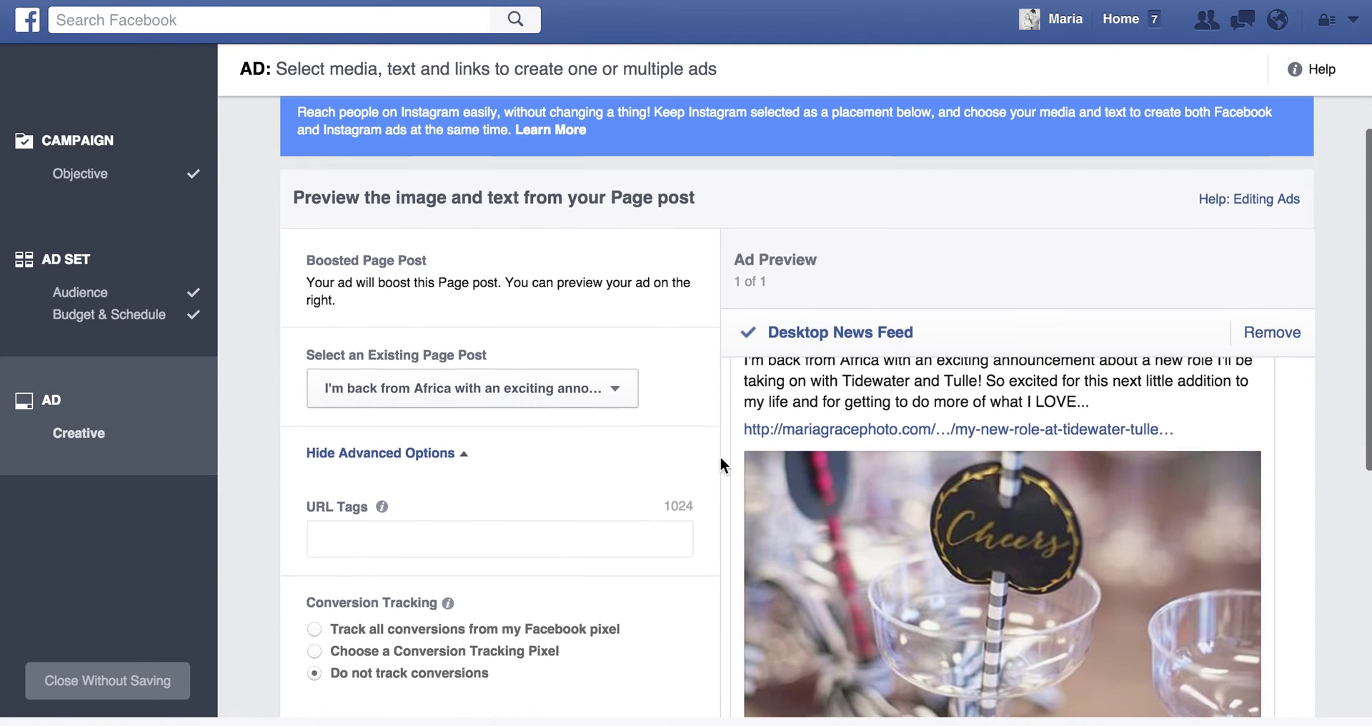